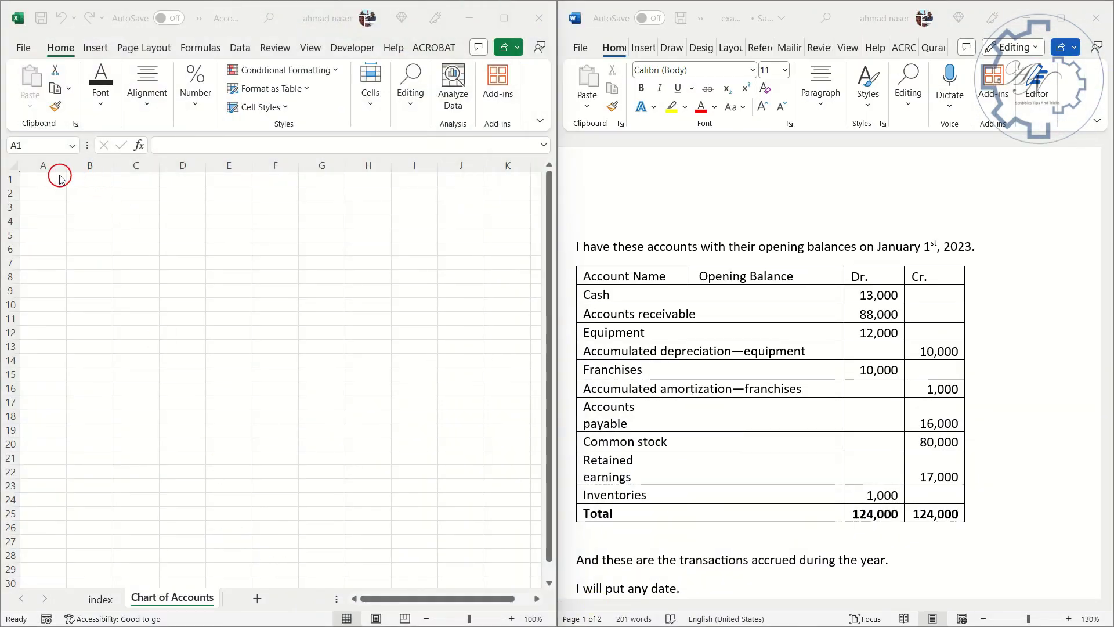
# Step: Activate the empty Excel workbook so cell A1 is ready for headers
pyautogui.click(51, 177)
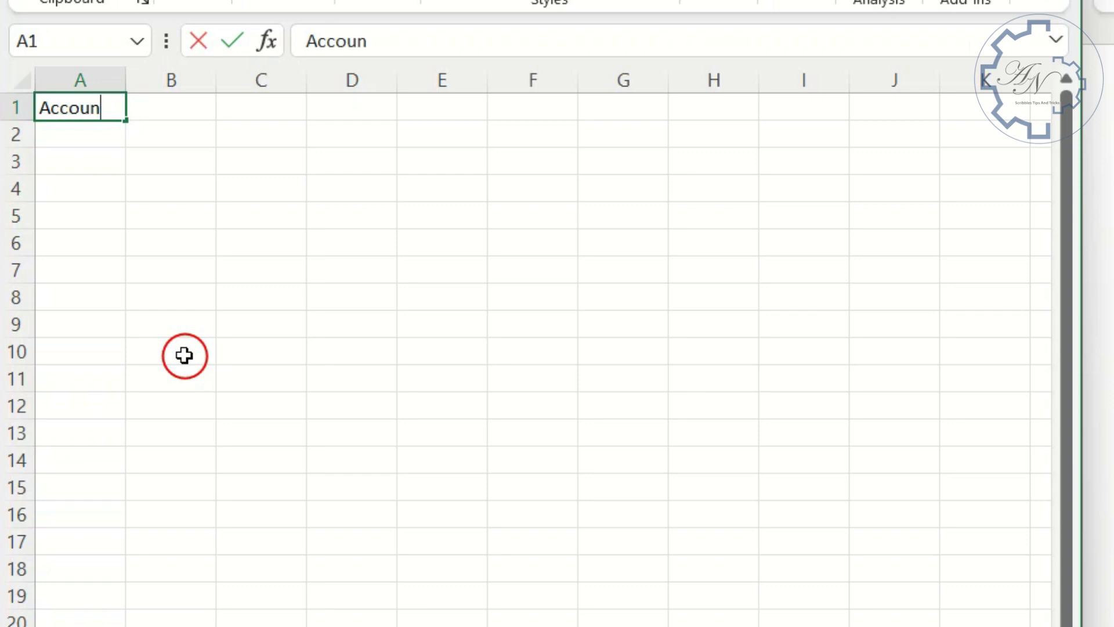
# Step: Enter the headers 'Account Name' in A1 and 'Opening Balance' in B1, widening column A to fit
pyautogui.write('ccount Name')
pyautogui.press('Tab')
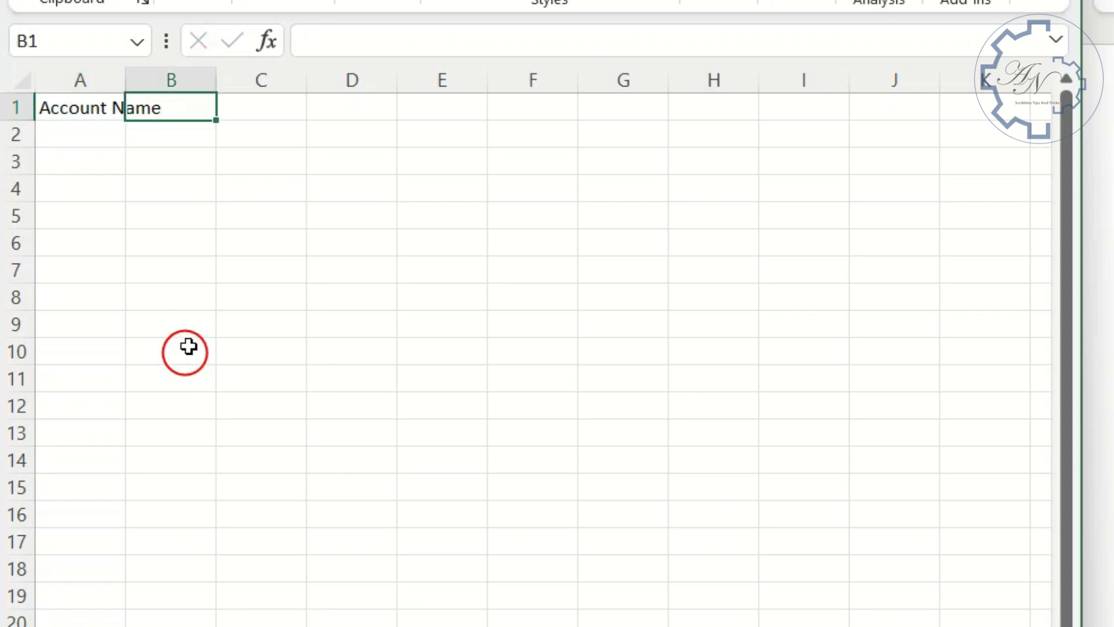
pyautogui.doubleClick(131, 83)
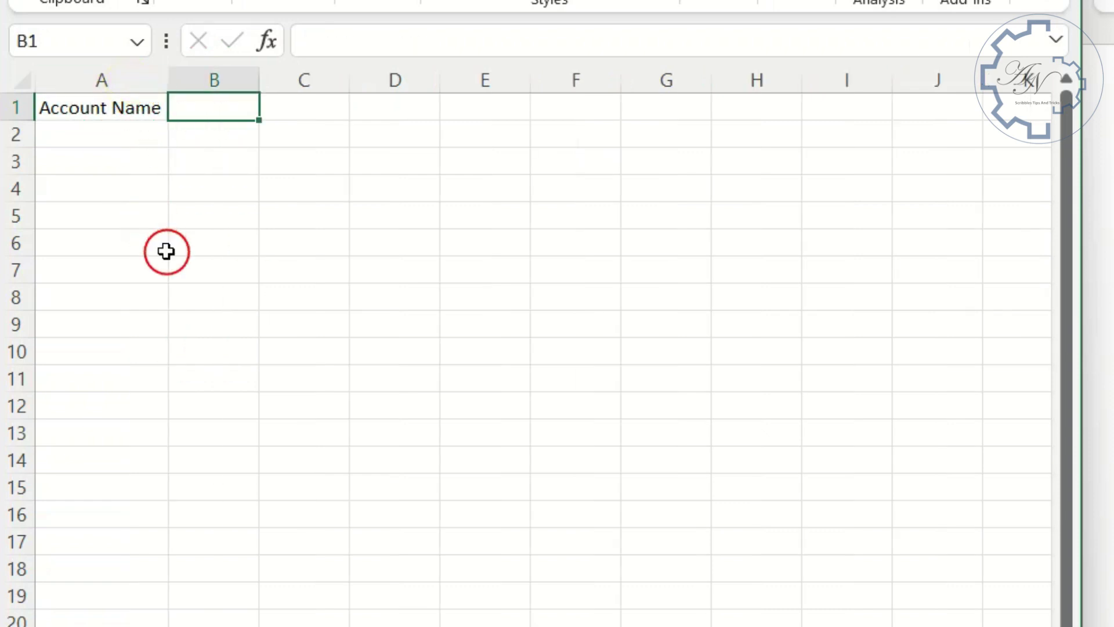
pyautogui.write('Open')
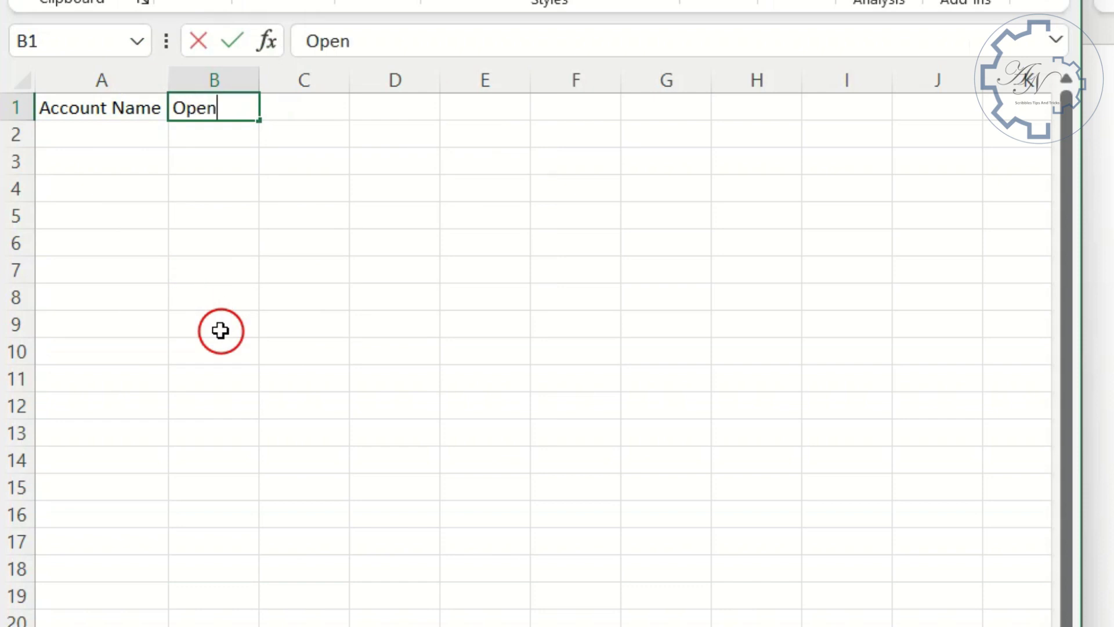
pyautogui.write('ing Balance')
pyautogui.press('Return')
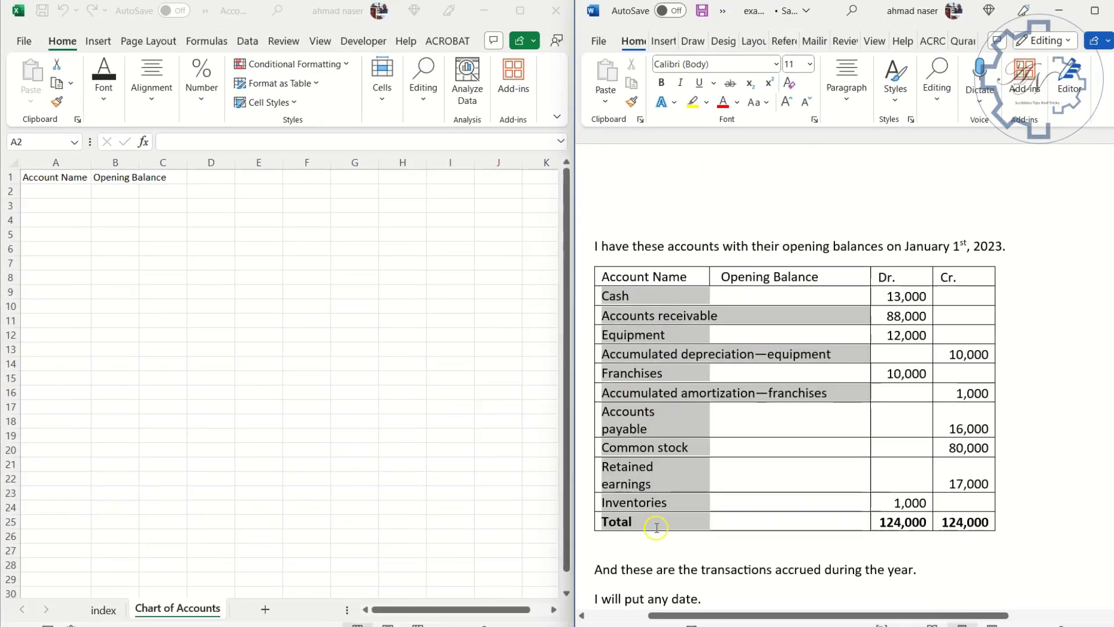
pyautogui.click(656, 527)
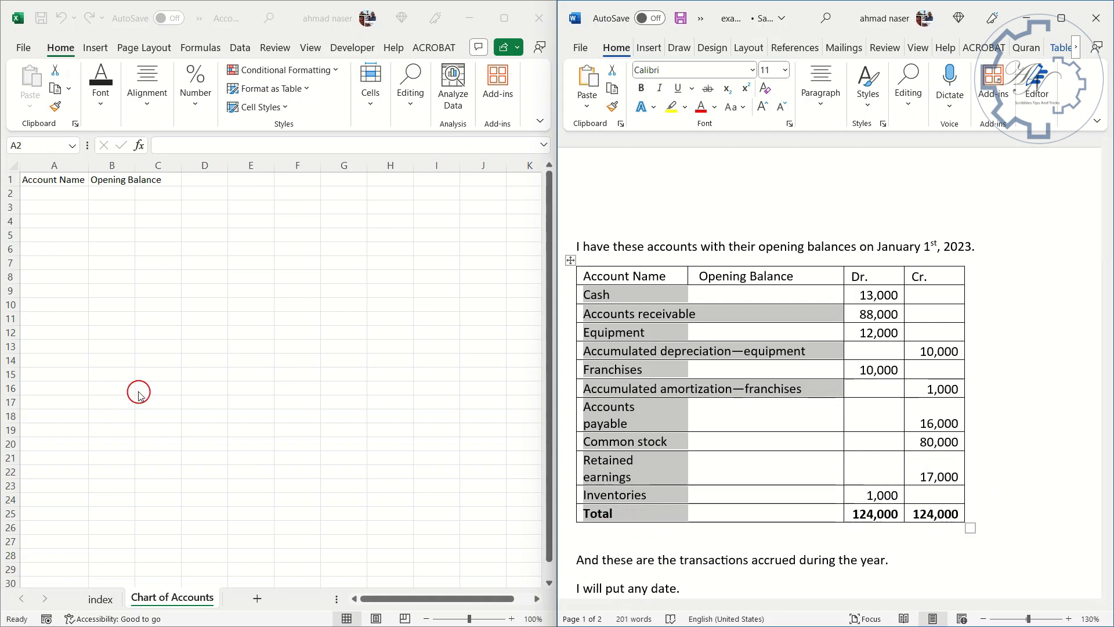
pyautogui.click(51, 196)
# Step: Paste the Word table's account names, Cash through Total, into A2 and autofit columns A and B
pyautogui.rightClick(50, 195)
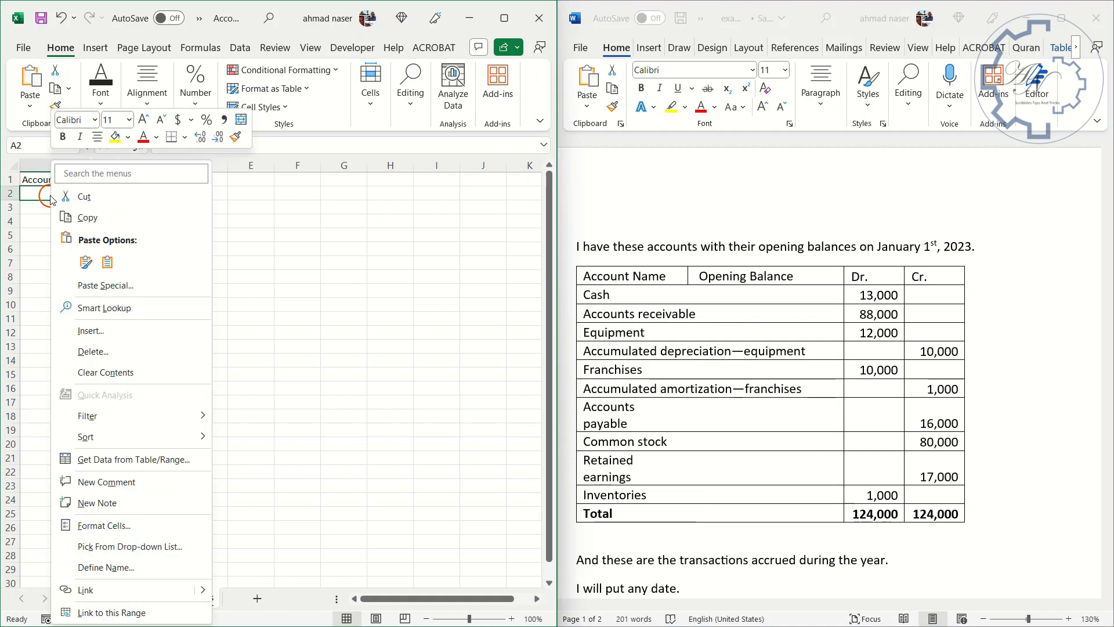
pyautogui.click(99, 274)
pyautogui.write('Cash Accounts receivable Equipment Accumulated depreciation—equipment Franchises Accumulated amortization—franchises Accounts payable Common stock Retained earnings Inventories Total')
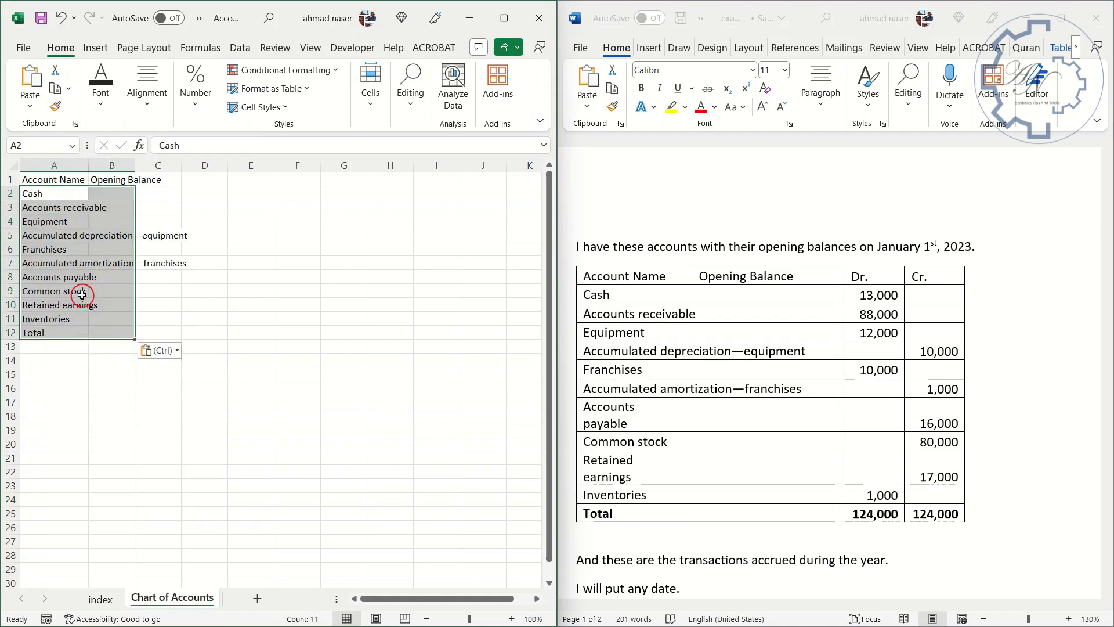
pyautogui.doubleClick(88, 165)
pyautogui.click(92, 233)
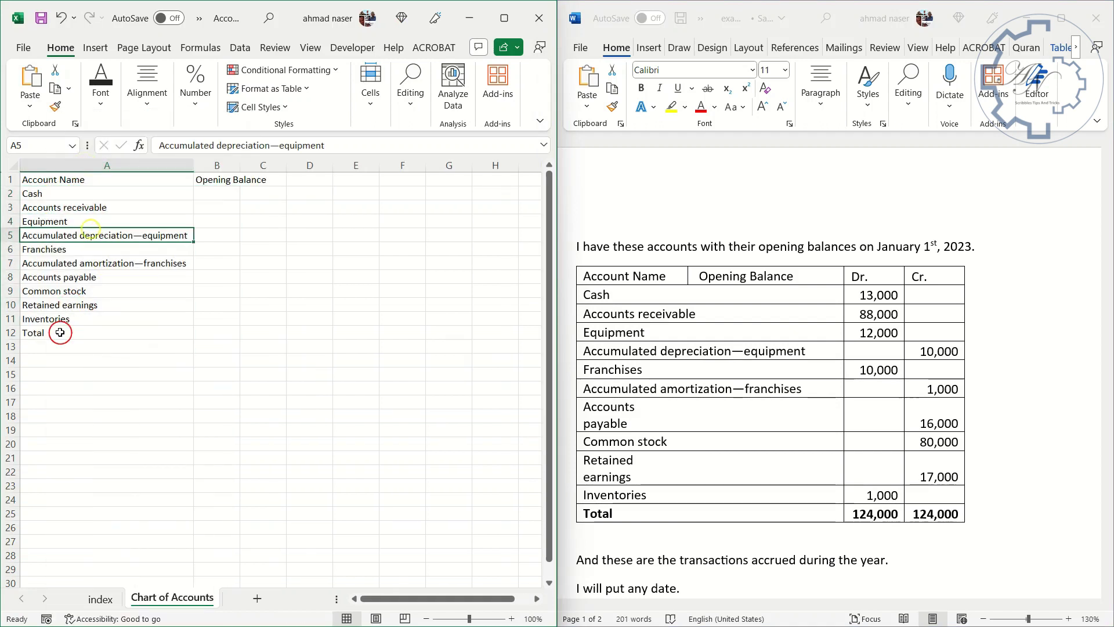
pyautogui.doubleClick(240, 165)
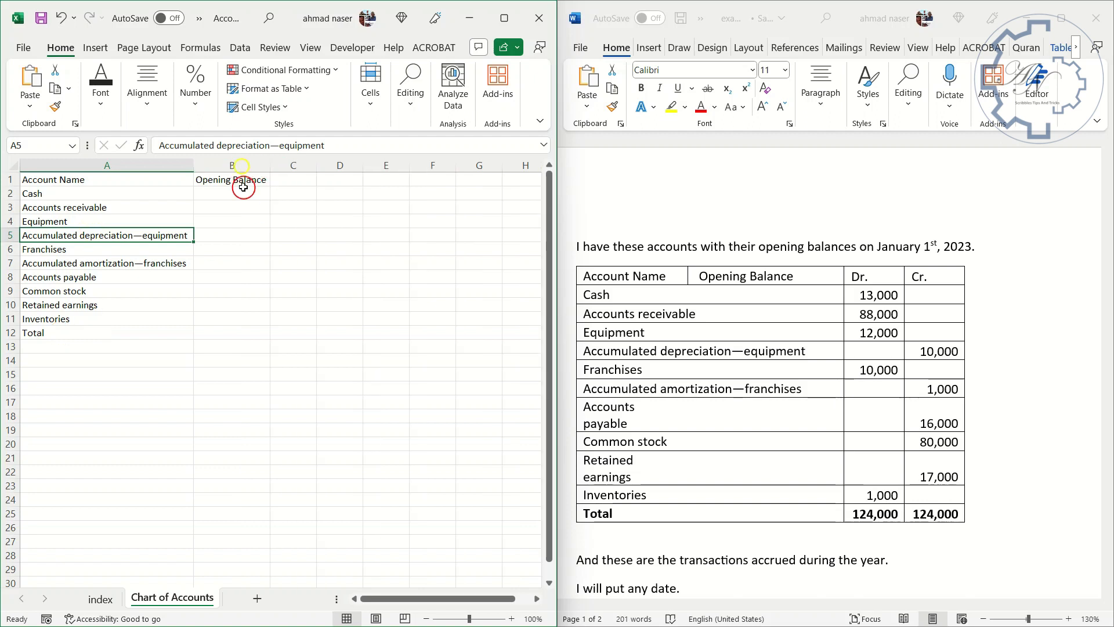
# Step: Enter the signed opening balances in B2:B11, e.g. -13000 for Cash and -88000 for receivables
pyautogui.click(246, 194)
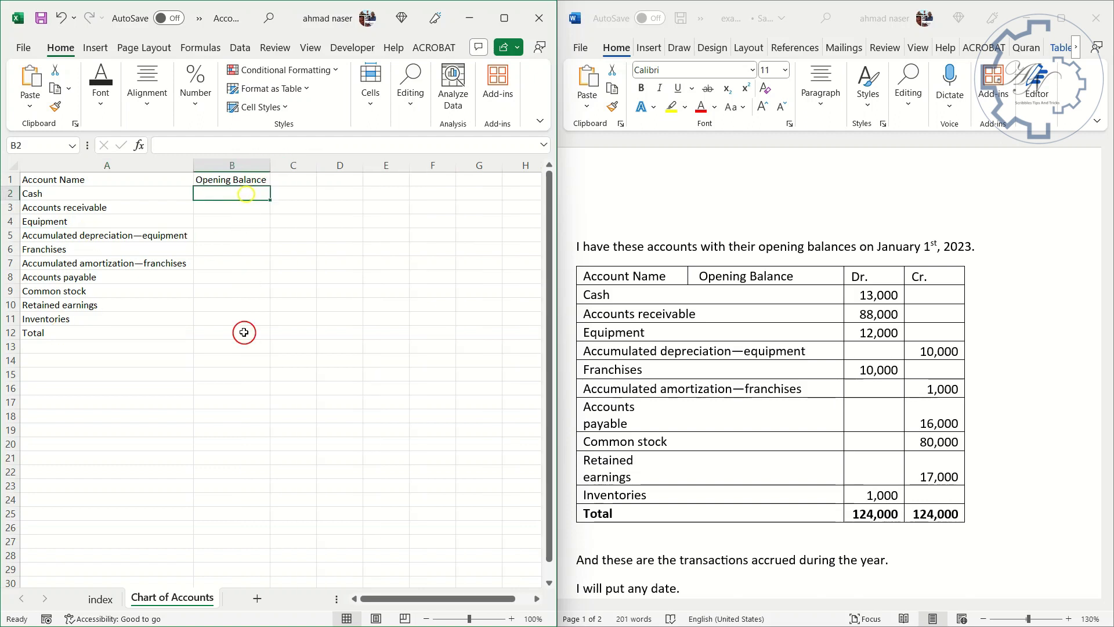
pyautogui.write('-13000')
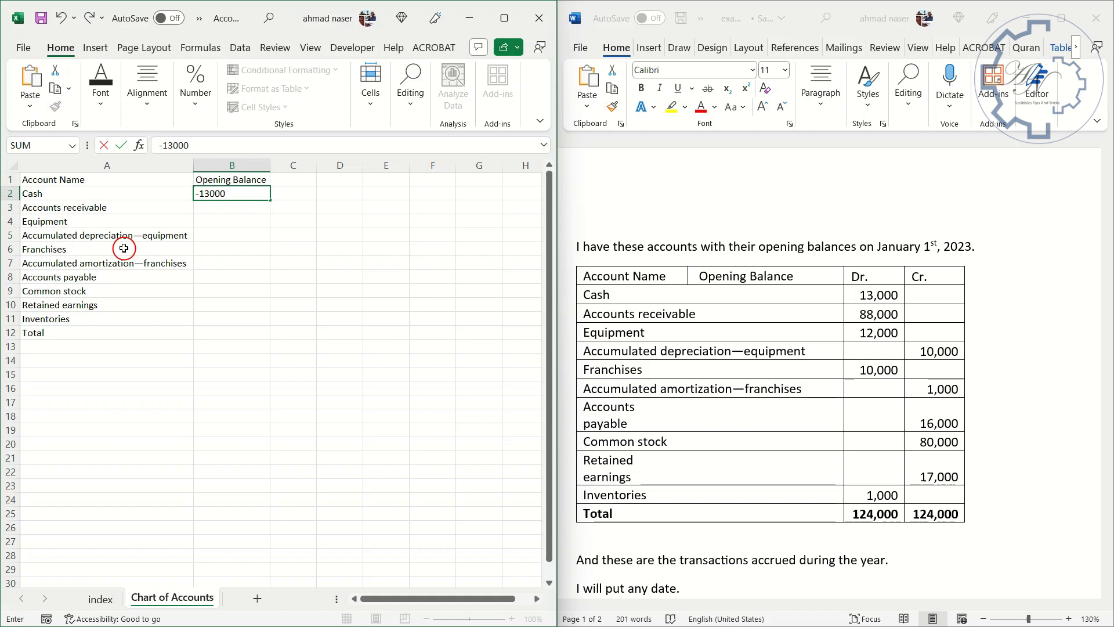
pyautogui.press('Return')
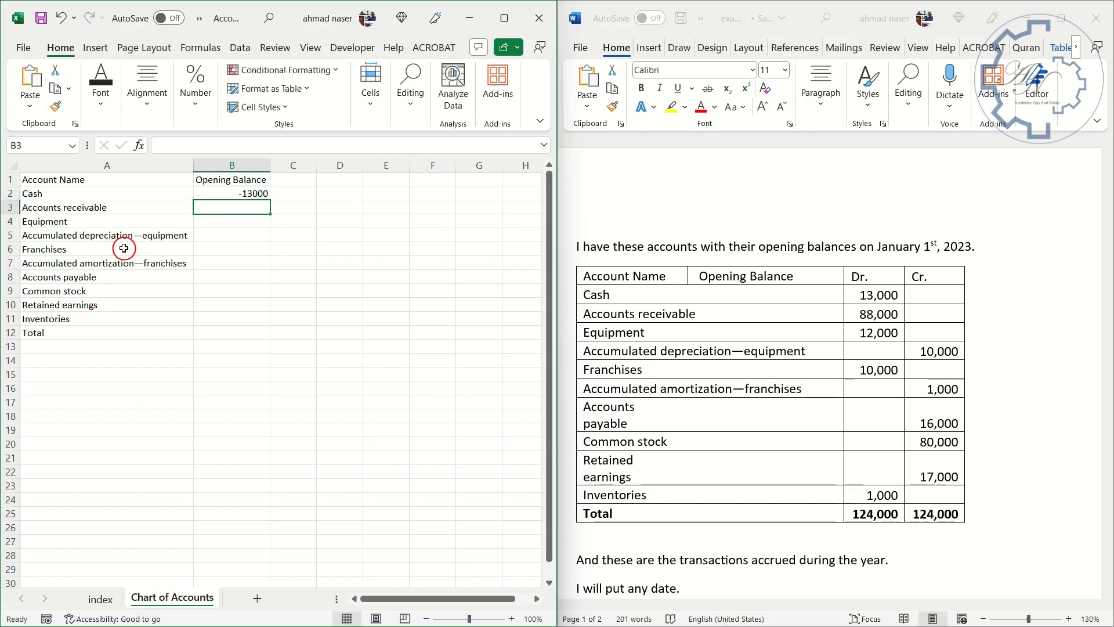
pyautogui.write('-88000')
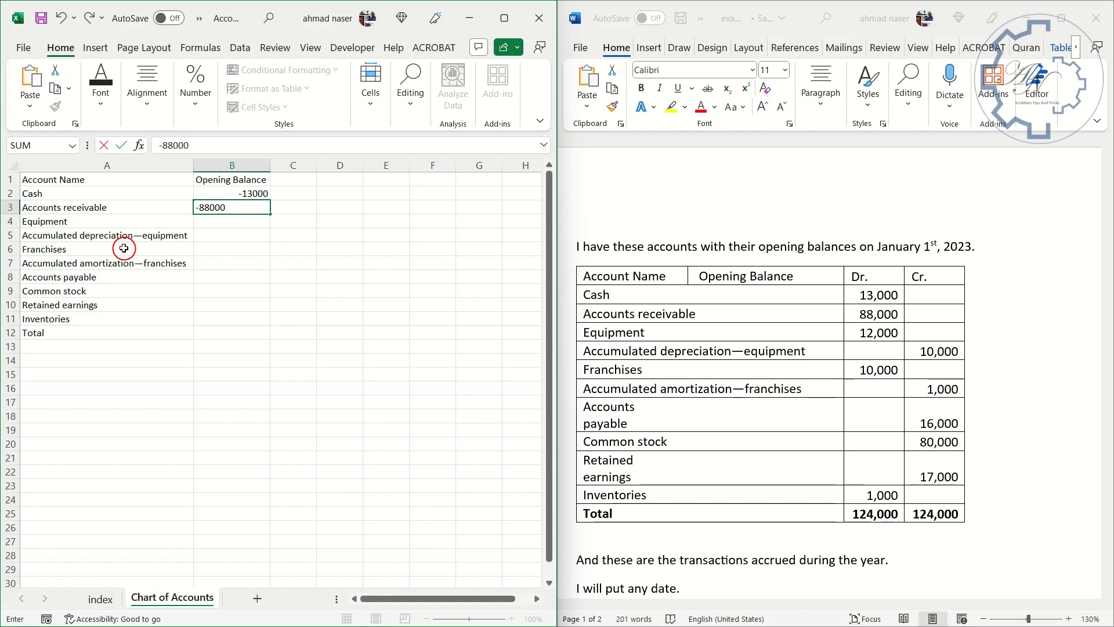
pyautogui.press('Return')
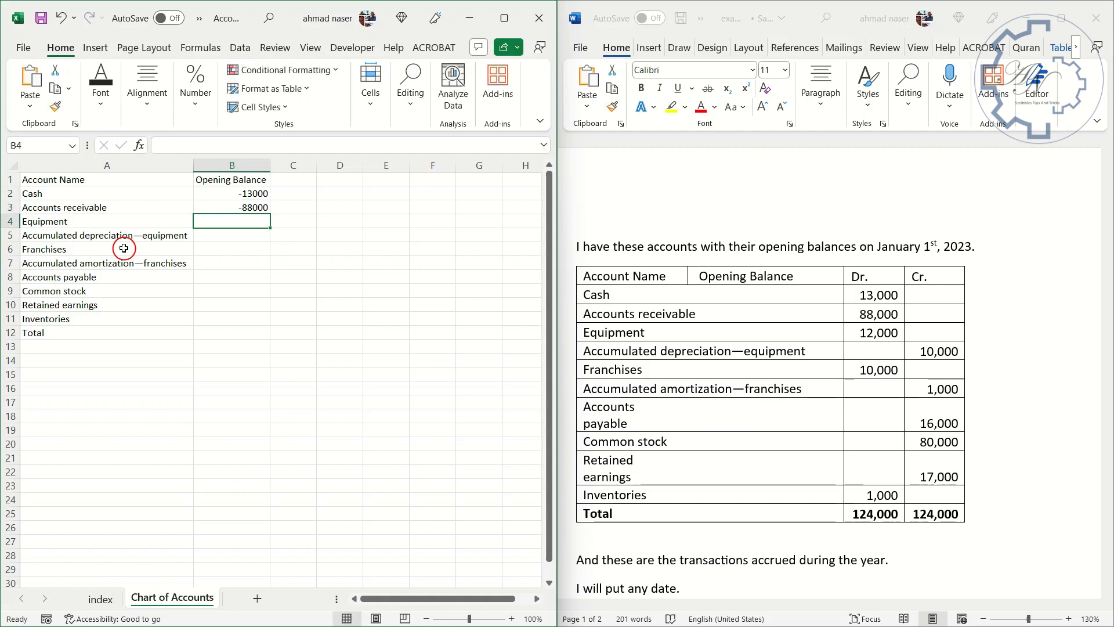
pyautogui.write('-12000')
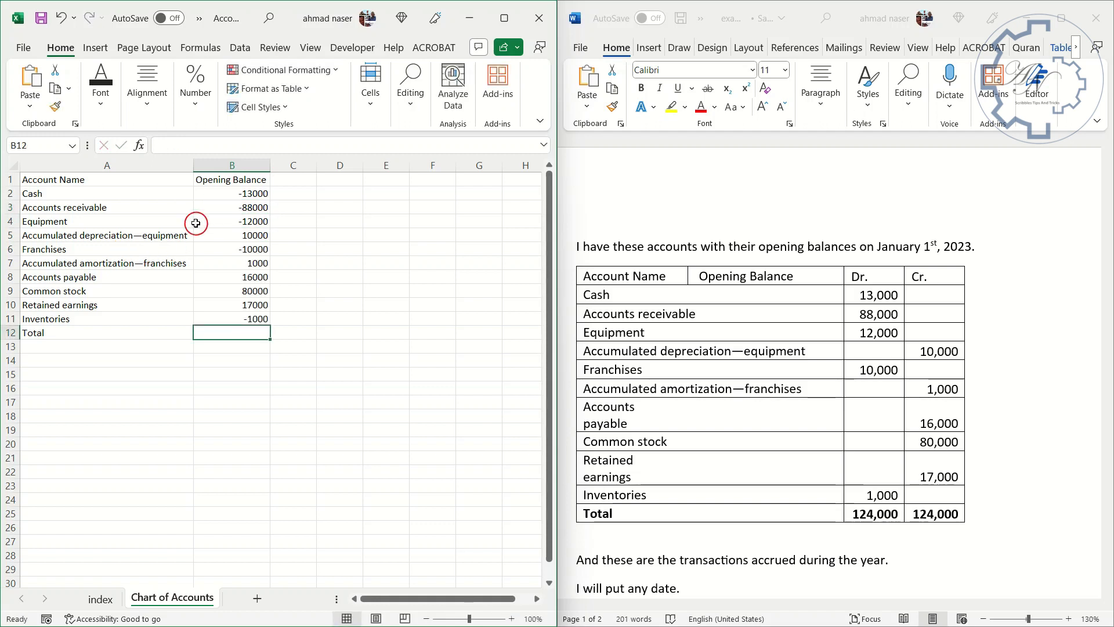
pyautogui.click(223, 164)
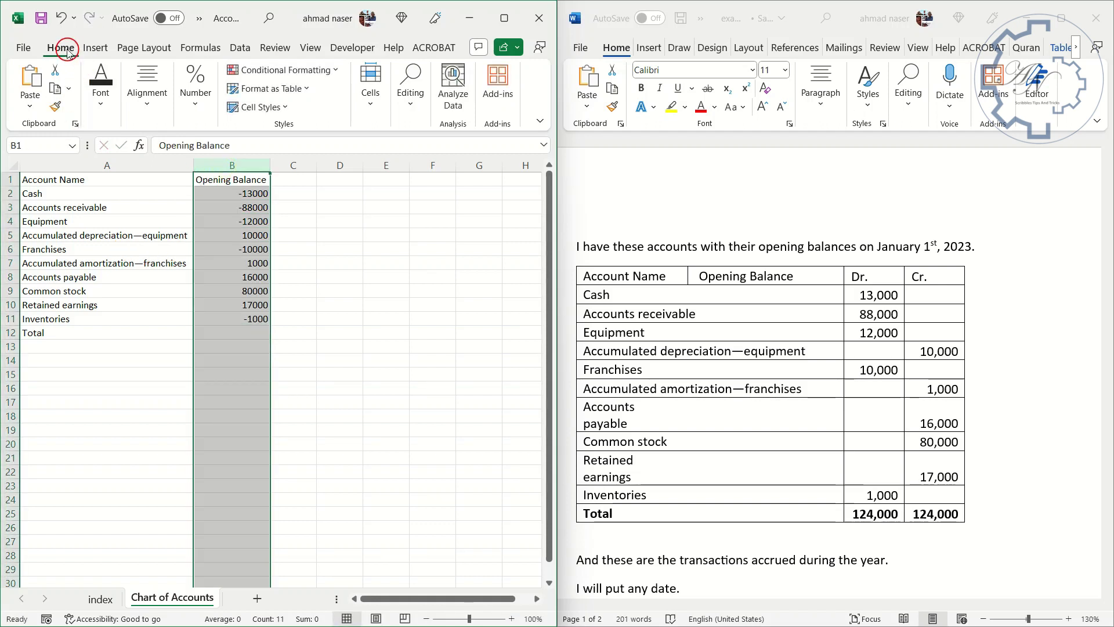
# Step: Format the Opening Balance column with Comma Style and no decimal places
pyautogui.press('super+Up')
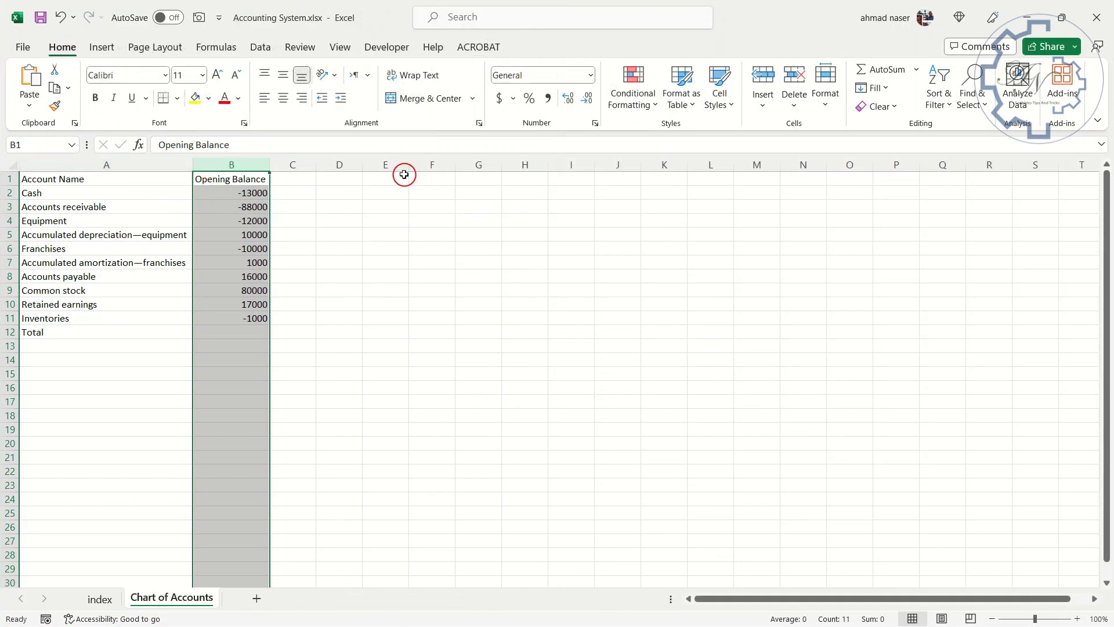
pyautogui.click(551, 97)
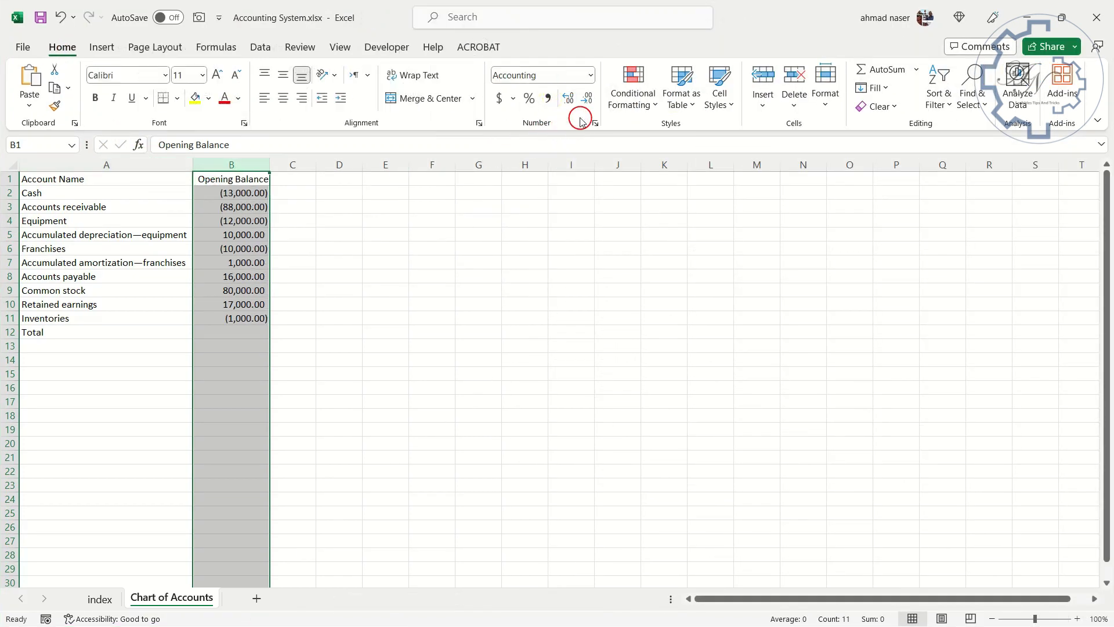
pyautogui.click(586, 97)
pyautogui.click(586, 98)
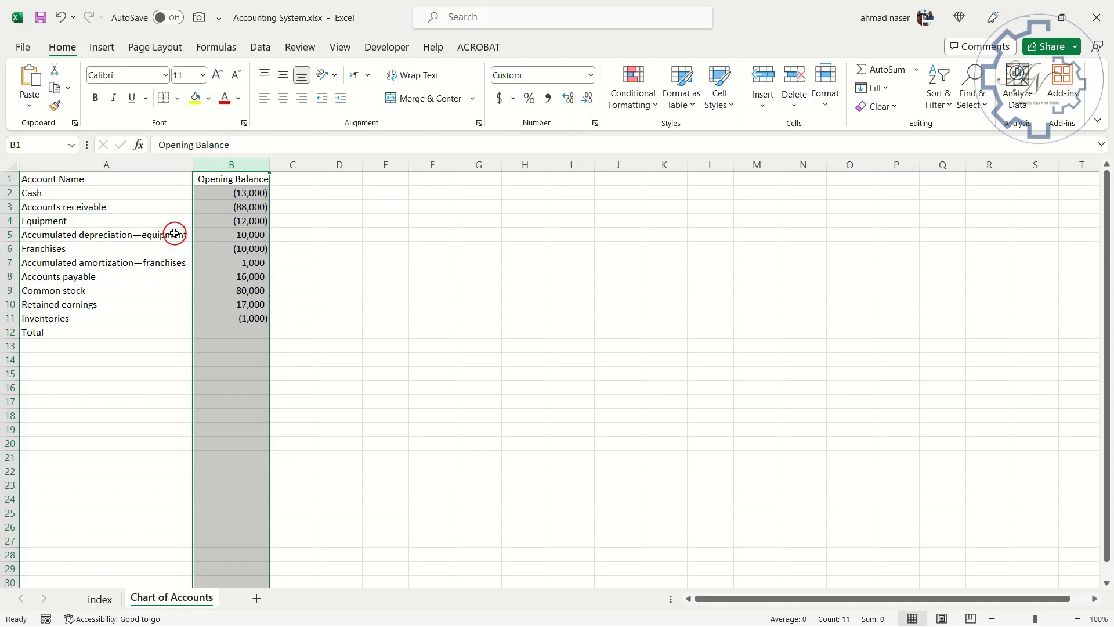
pyautogui.click(205, 230)
# Step: Make the A1:B1 headers wrapped, bold, 16-point and centred
pyautogui.click(84, 178)
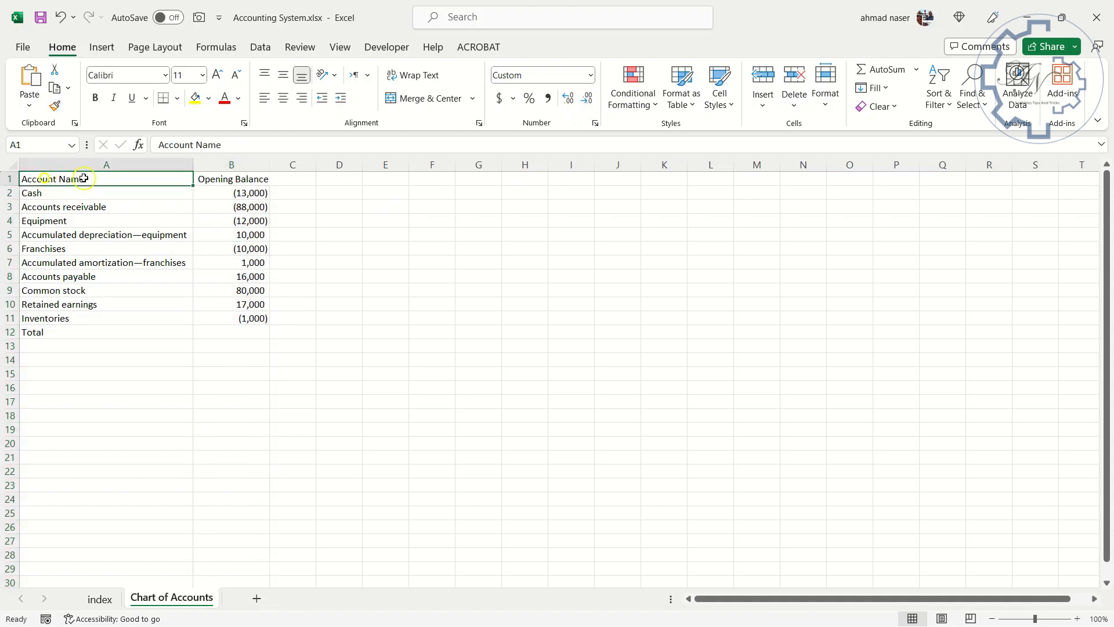
pyautogui.moveTo(84, 178); pyautogui.dragTo(227, 178)
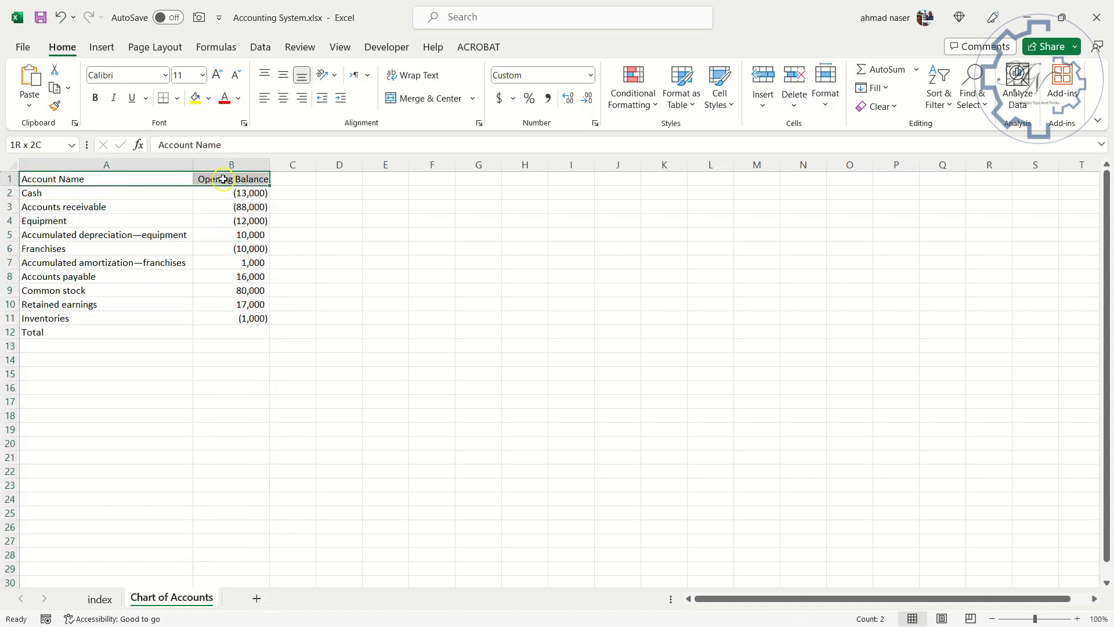
pyautogui.click(403, 75)
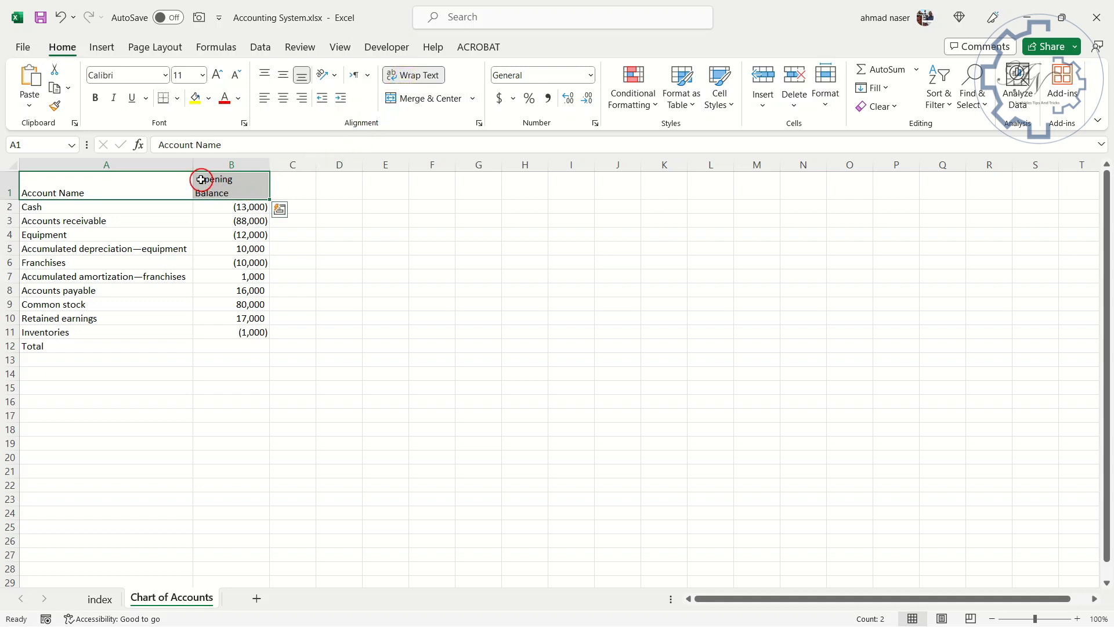
pyautogui.click(102, 100)
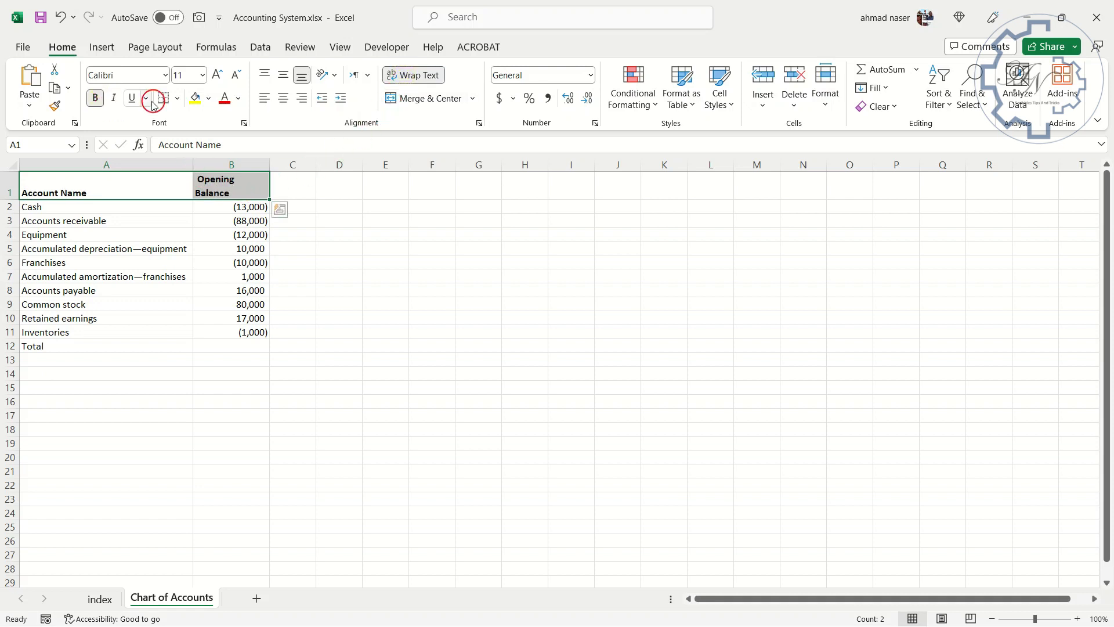
pyautogui.click(224, 78)
pyautogui.click(223, 78)
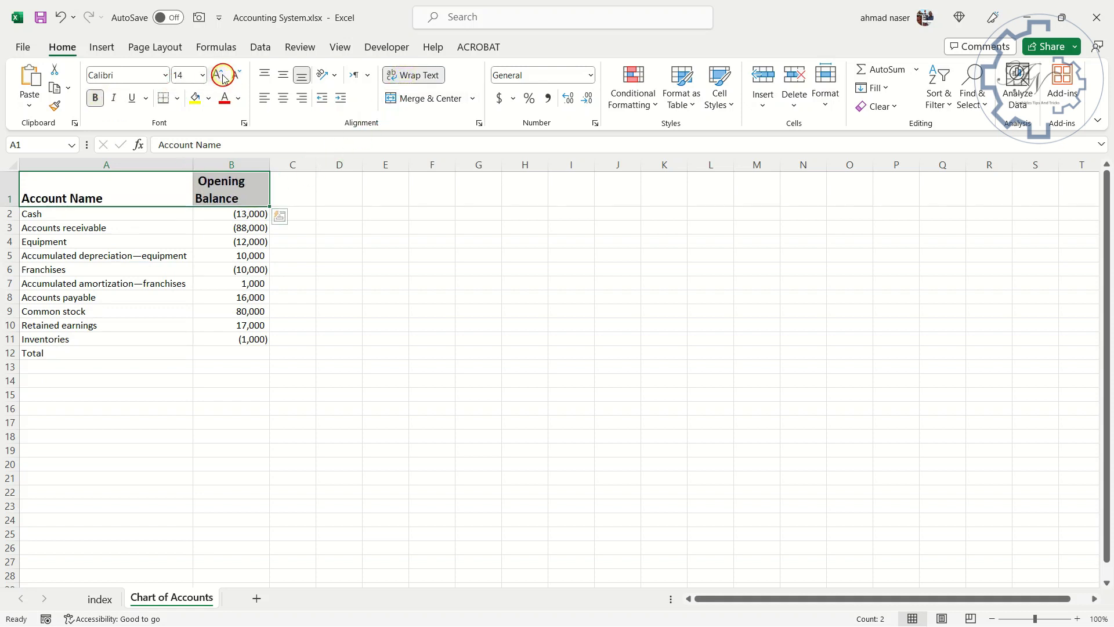
pyautogui.click(224, 77)
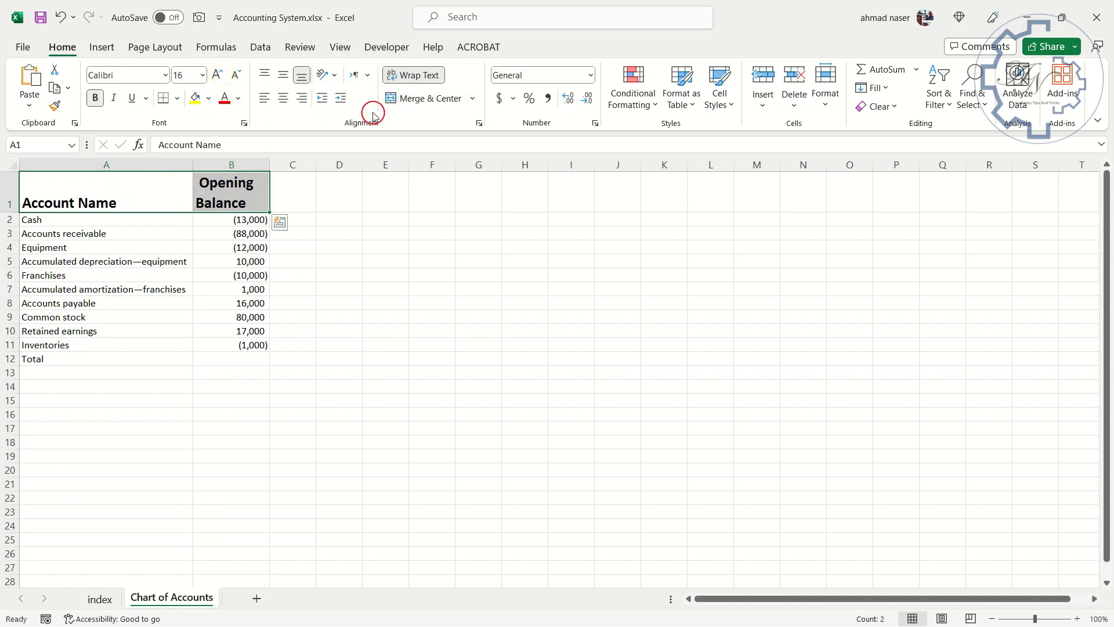
pyautogui.click(283, 105)
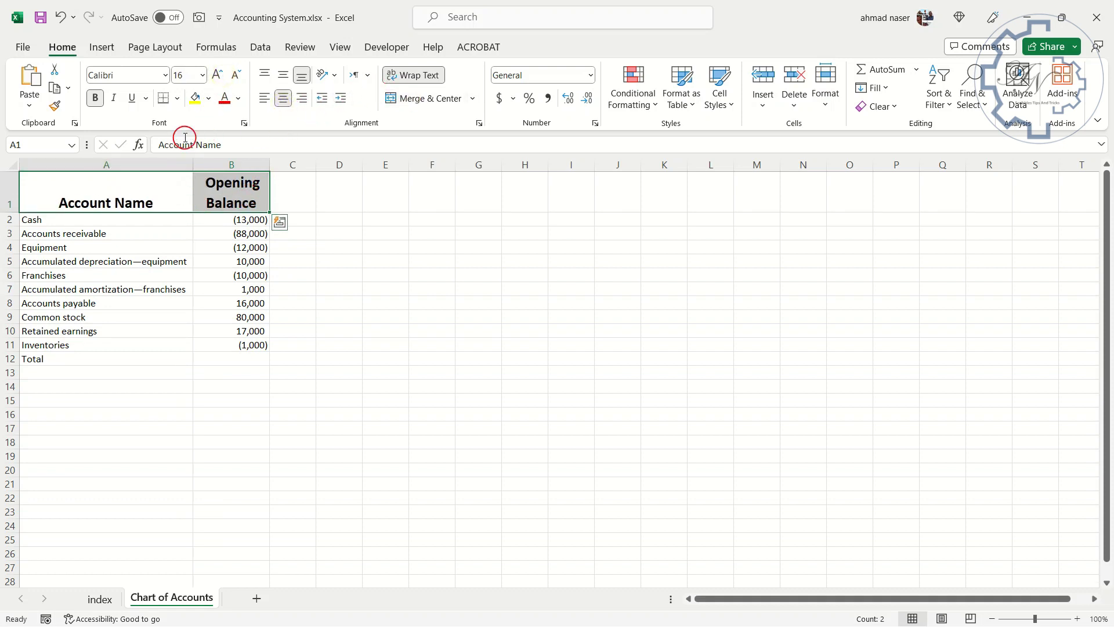
# Step: Give the A1:B1 headers a blue bottom border through More Borders
pyautogui.click(162, 231)
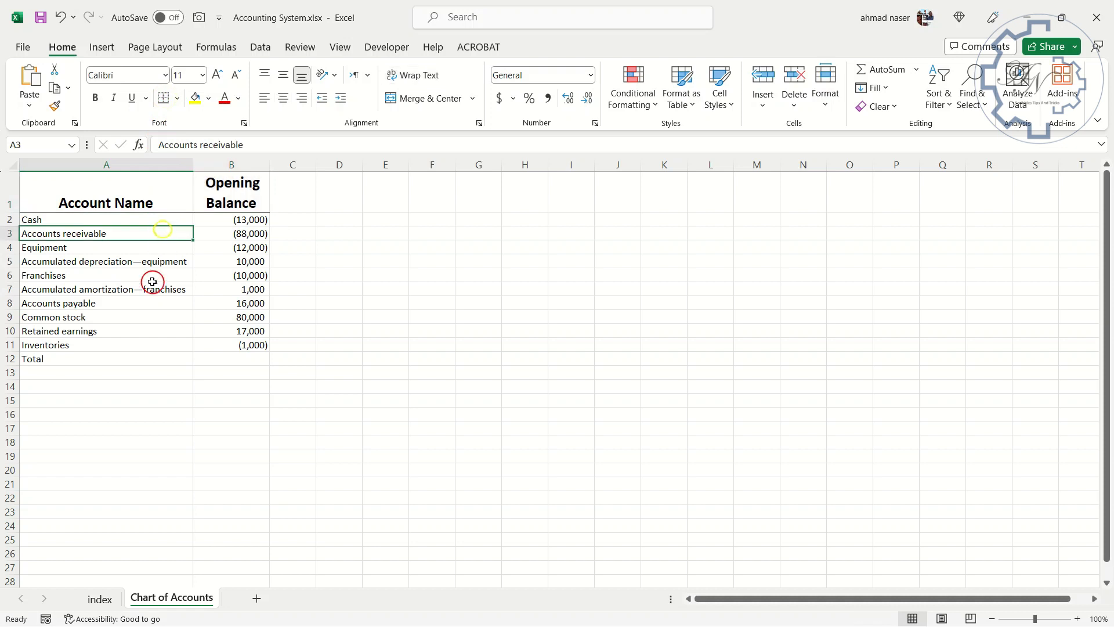
pyautogui.click(154, 190)
pyautogui.moveTo(217, 197); pyautogui.dragTo(149, 192)
pyautogui.click(177, 98)
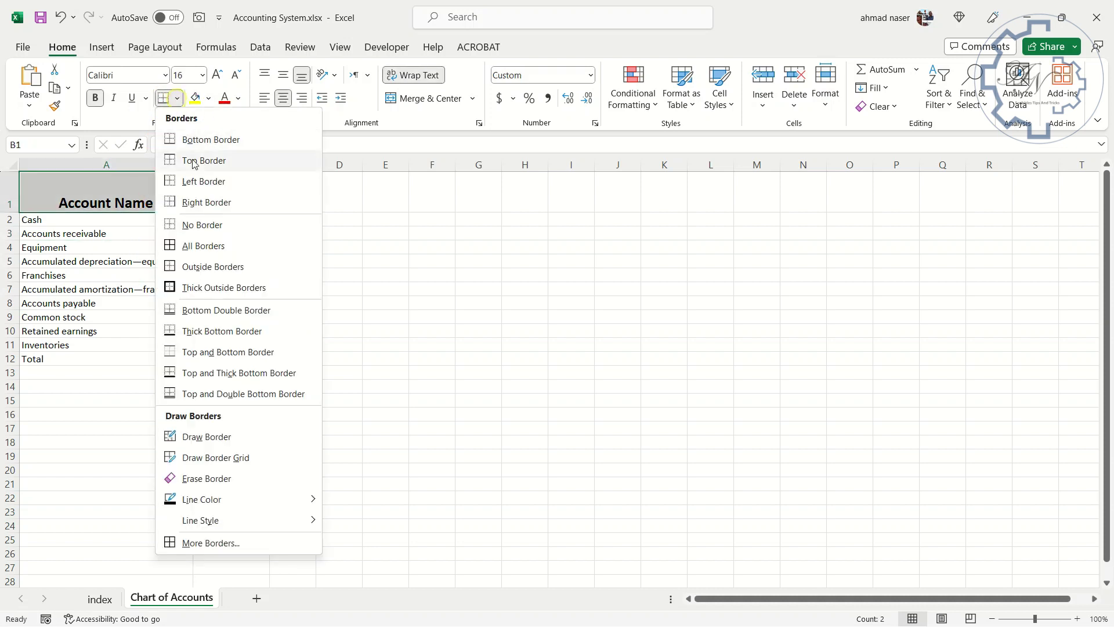
pyautogui.click(197, 548)
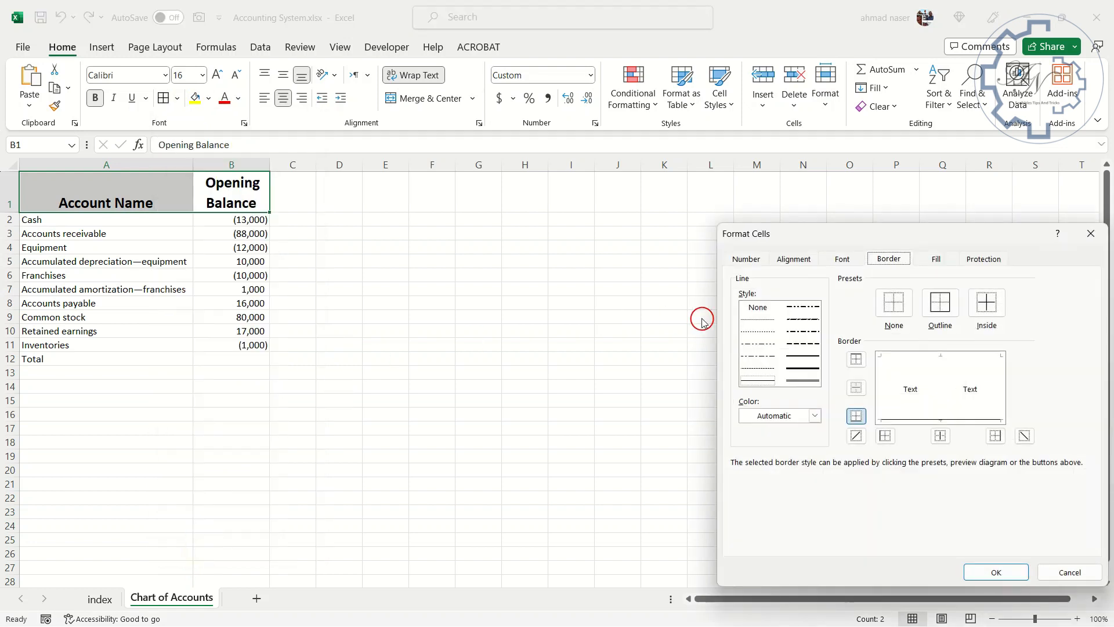
pyautogui.click(816, 418)
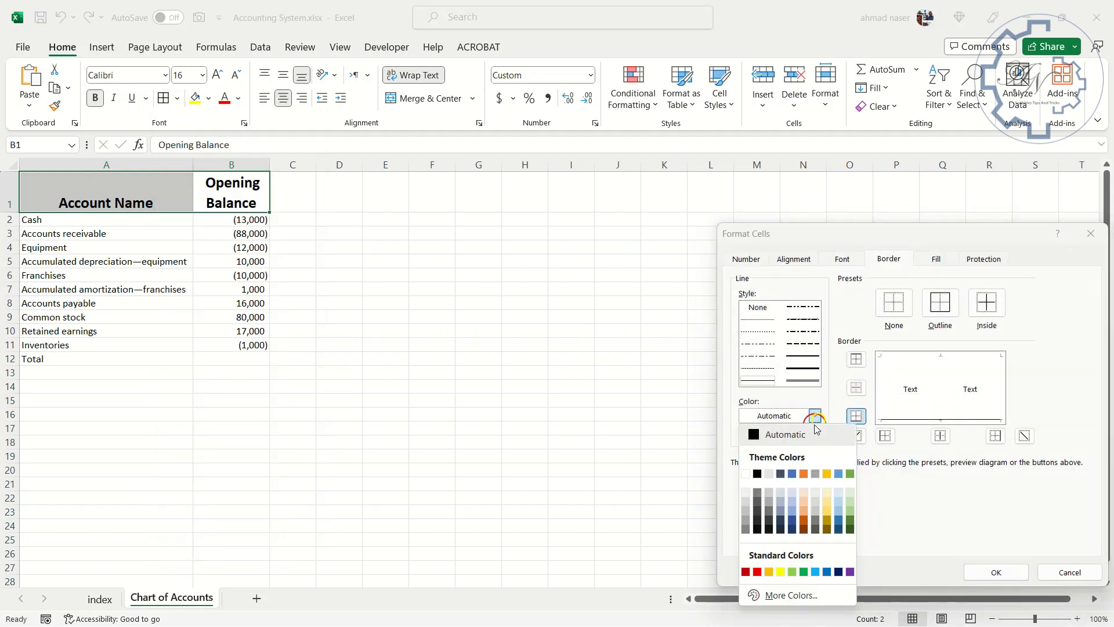
pyautogui.click(792, 473)
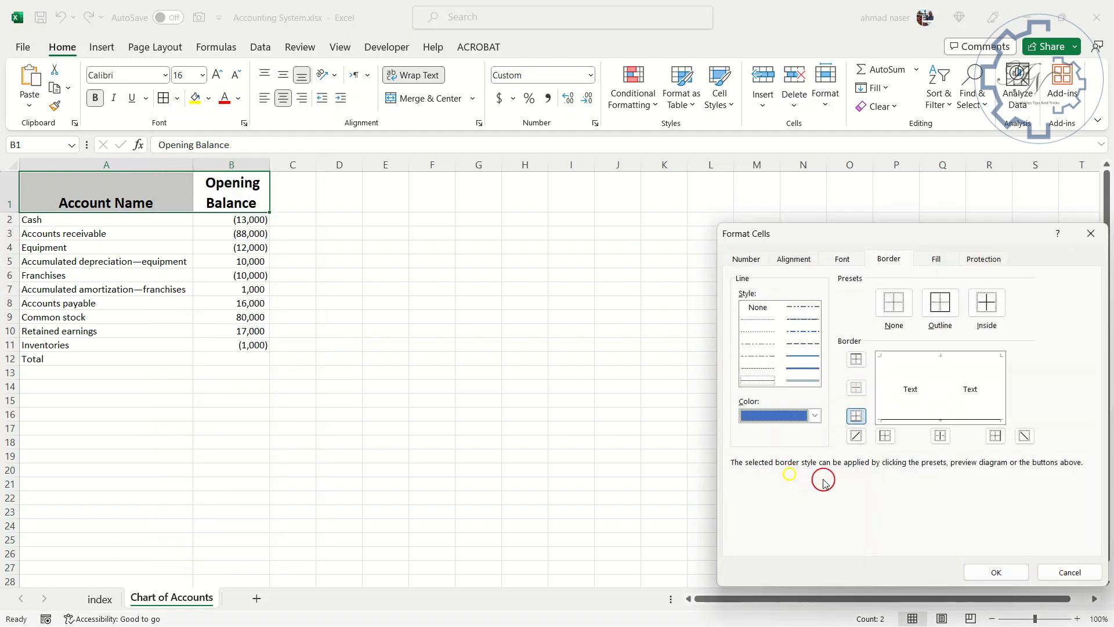
pyautogui.click(914, 420)
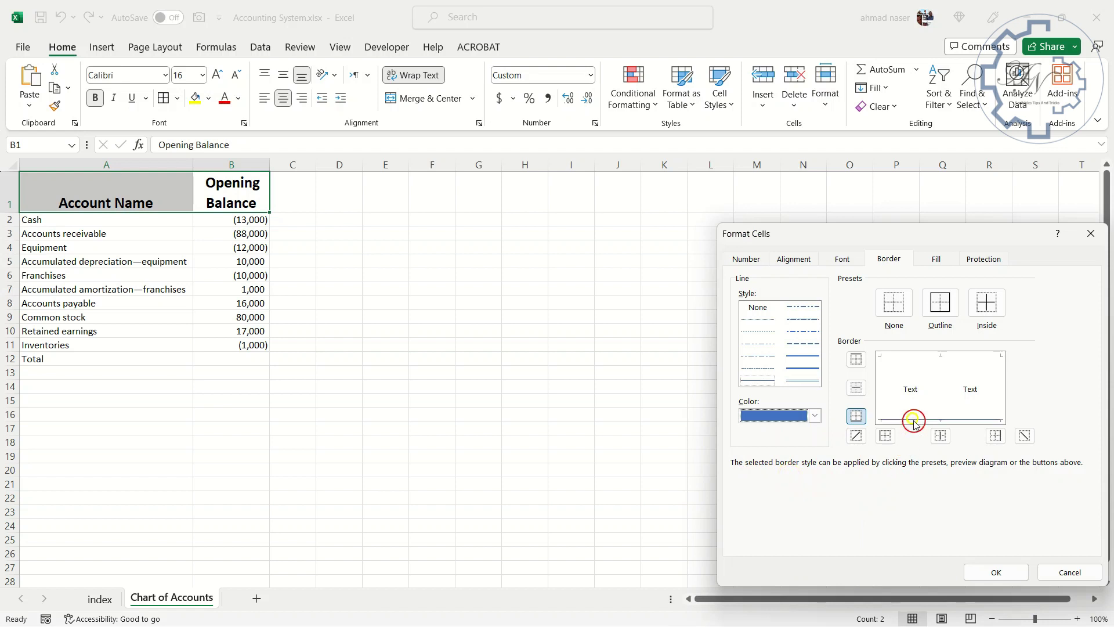
pyautogui.click(991, 572)
pyautogui.click(247, 275)
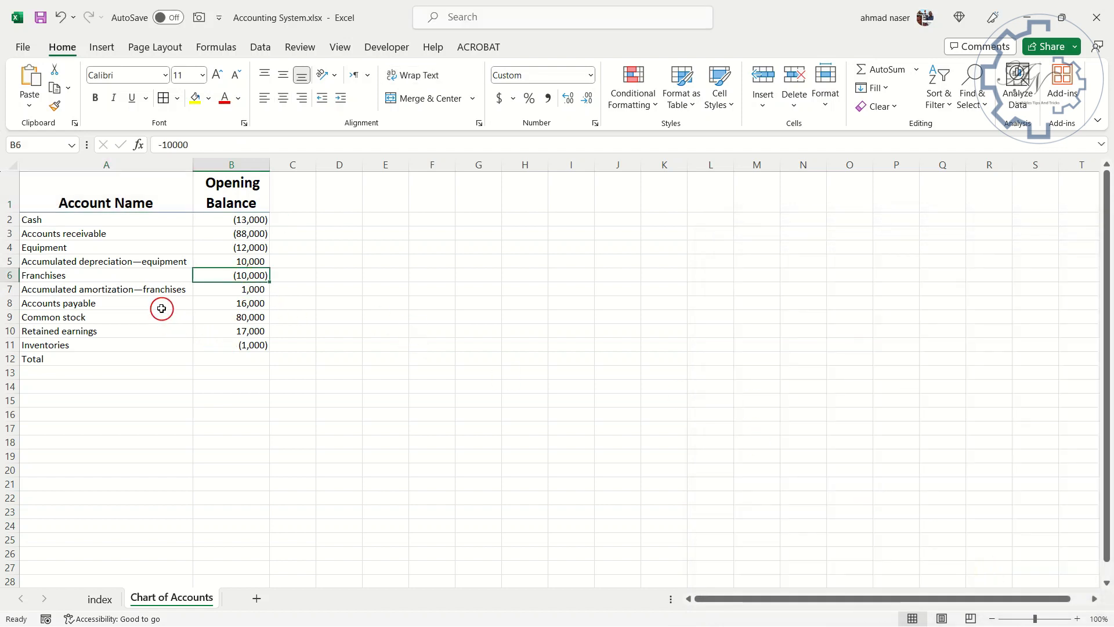
# Step: Check the sum of the B2:B11 balances, then clear the Total label from A12
pyautogui.press('Up')
pyautogui.press('Up')
pyautogui.press('Up')
pyautogui.press('Up')
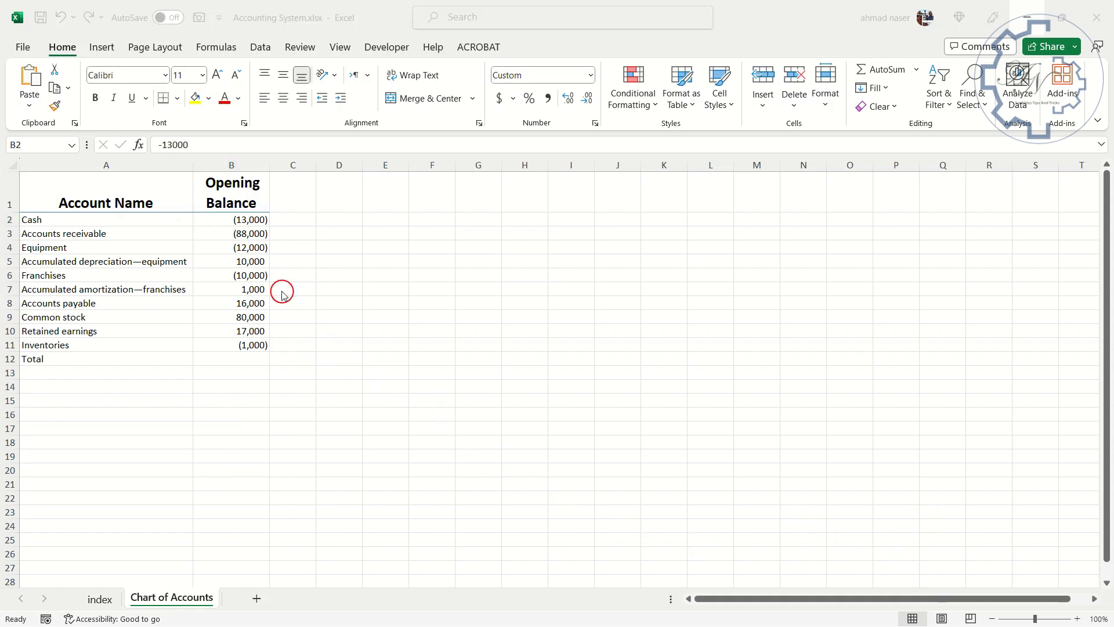
pyautogui.click(241, 220)
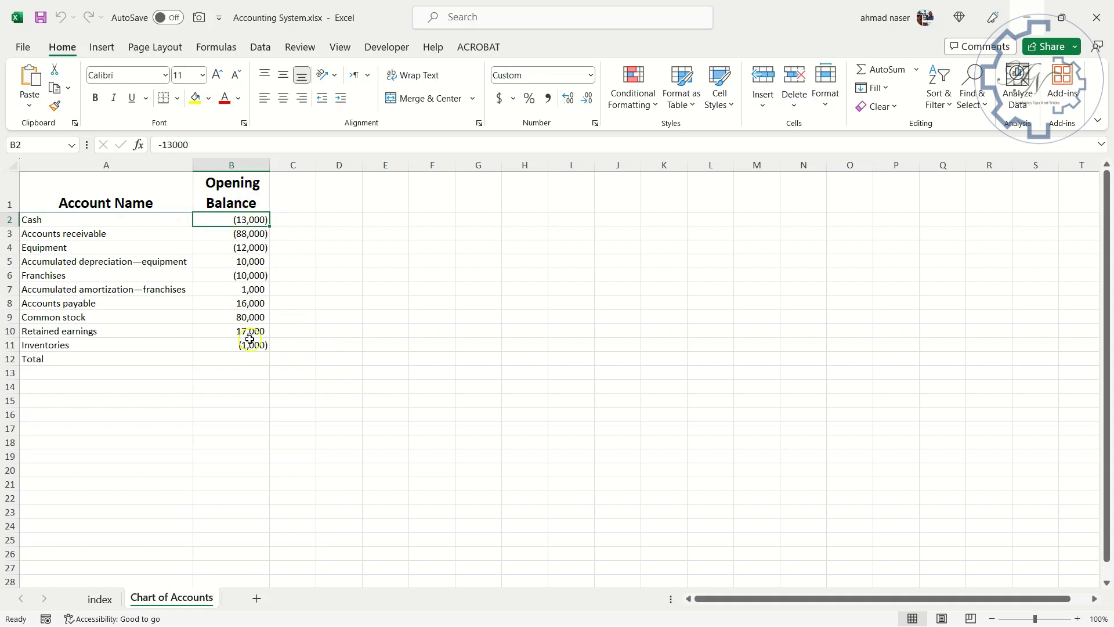
pyautogui.moveTo(245, 346); pyautogui.dragTo(247, 219)
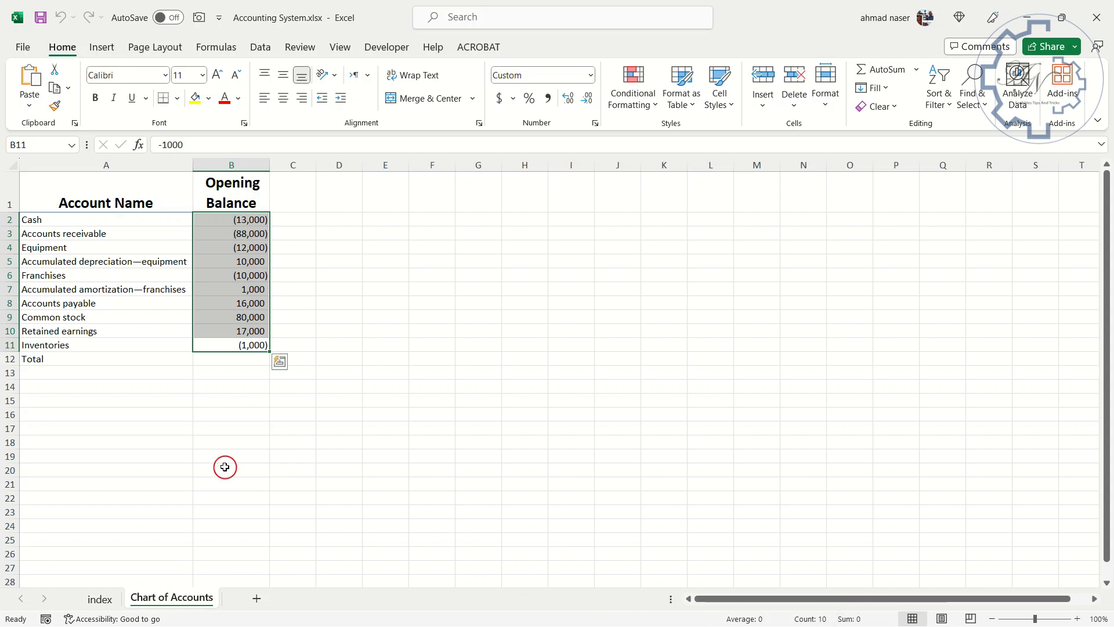
pyautogui.click(138, 360)
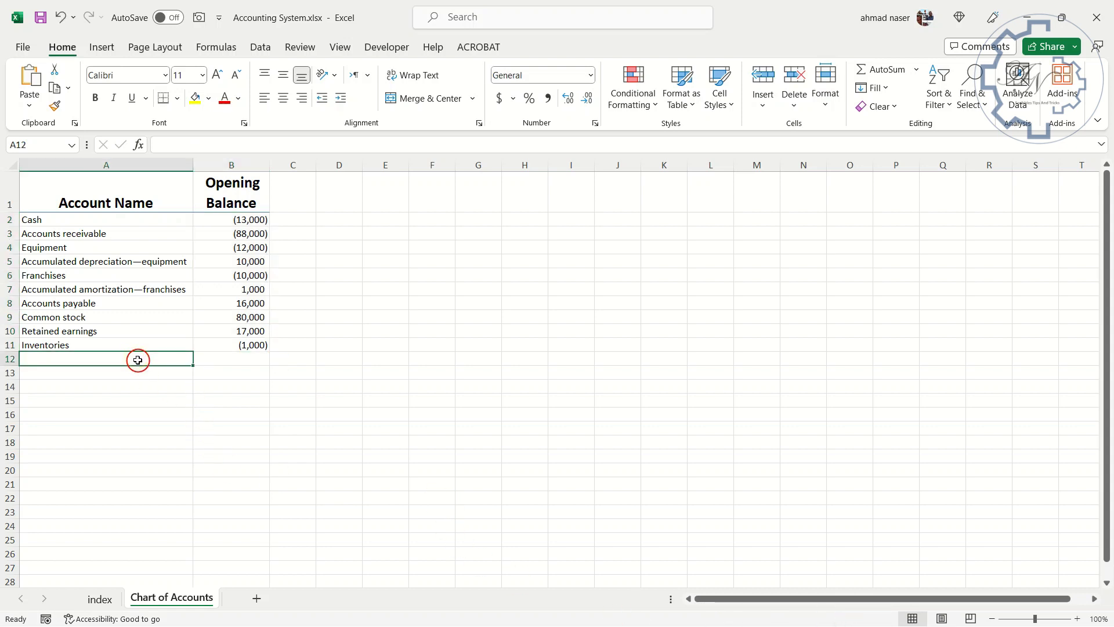
# Step: Add a 'Statement' header in C1 formatted like B1 and widen column C, then select the index sheet's lookup lists
pyautogui.click(288, 204)
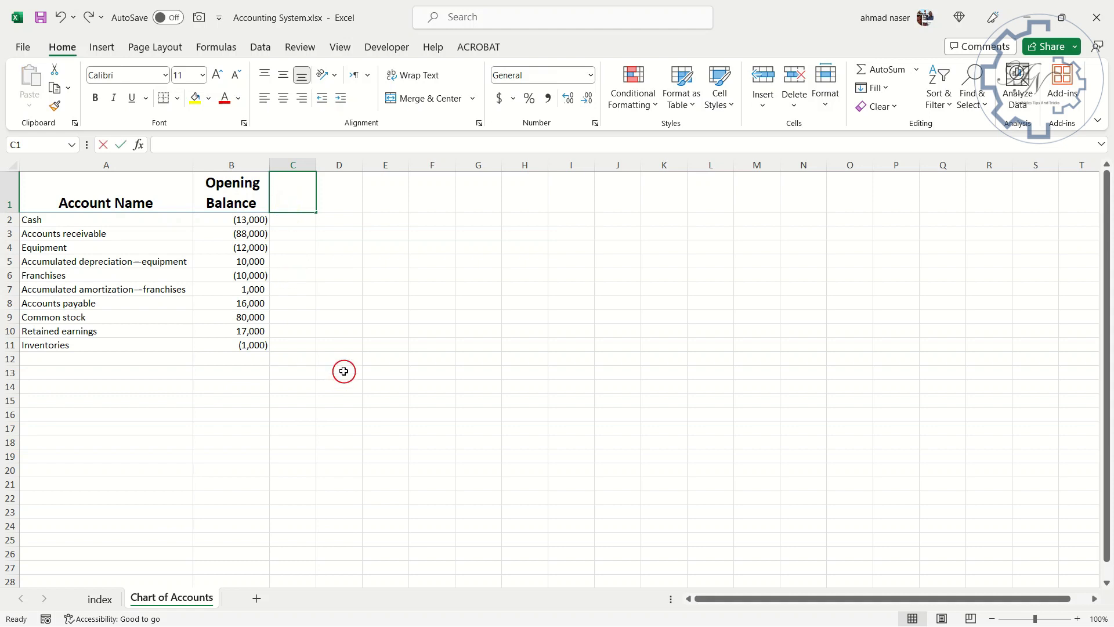
pyautogui.write('Statement')
pyautogui.press('Return')
pyautogui.click(231, 185)
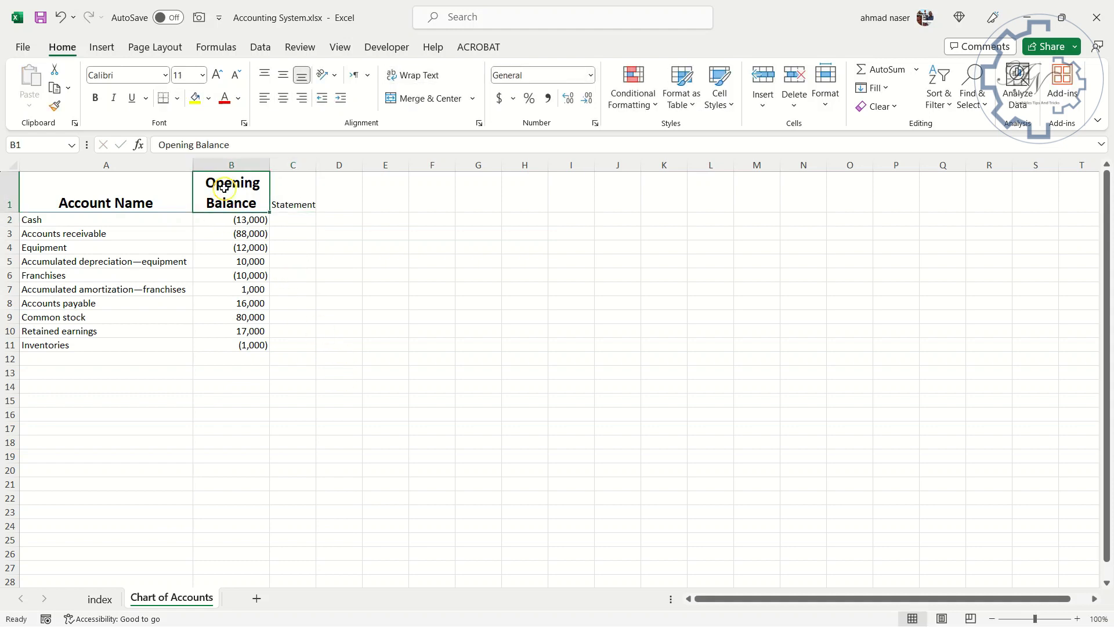
pyautogui.click(57, 109)
pyautogui.click(292, 204)
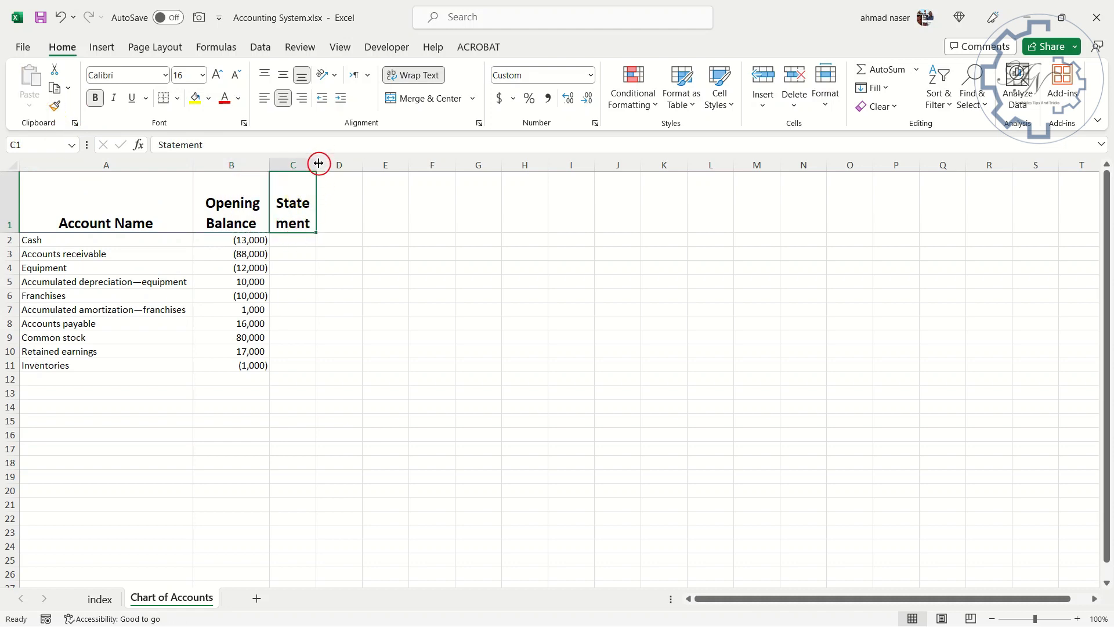
pyautogui.moveTo(319, 163); pyautogui.dragTo(343, 167)
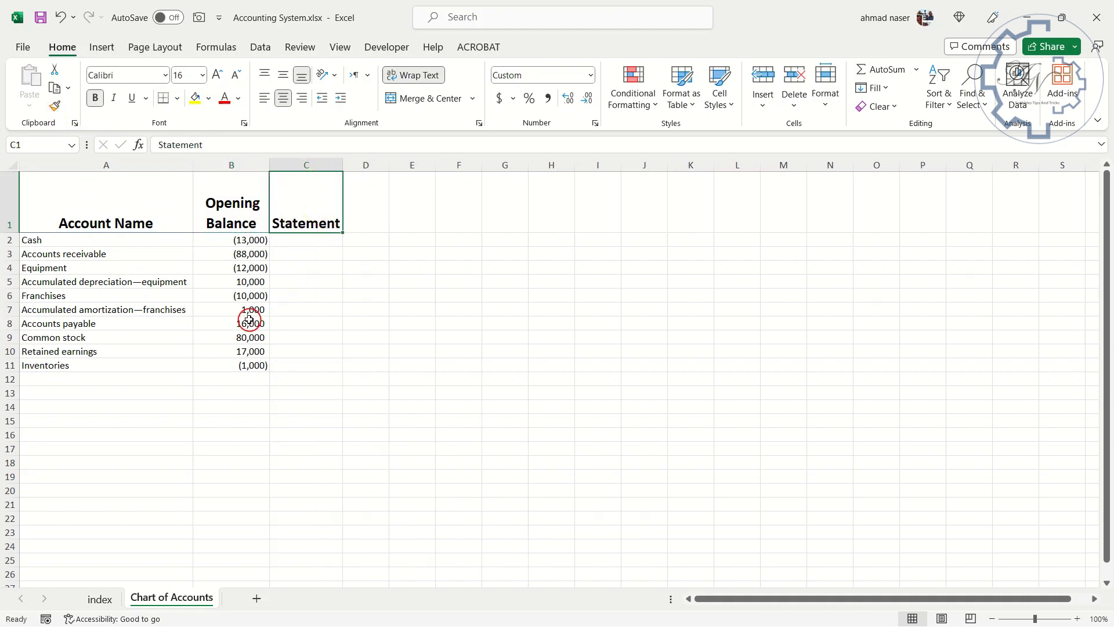
pyautogui.click(101, 597)
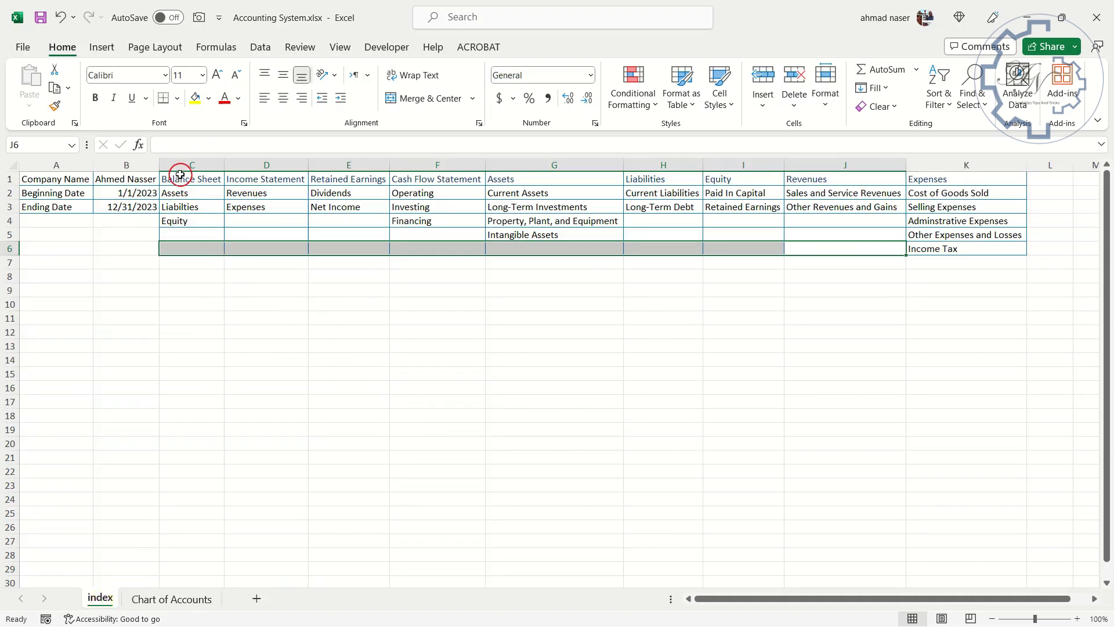
pyautogui.moveTo(180, 175); pyautogui.dragTo(949, 251)
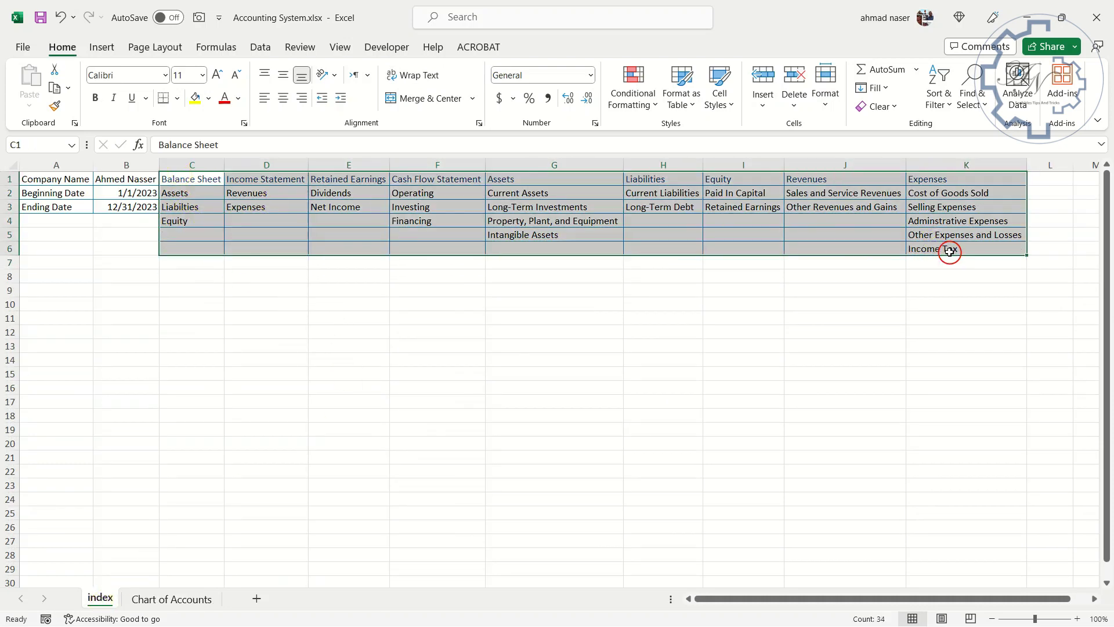
# Step: Copy the index sheet's lookup lists into H1:P6 of the Chart of Accounts sheet
pyautogui.hotkey('ctrl', 'c')
pyautogui.click(191, 599)
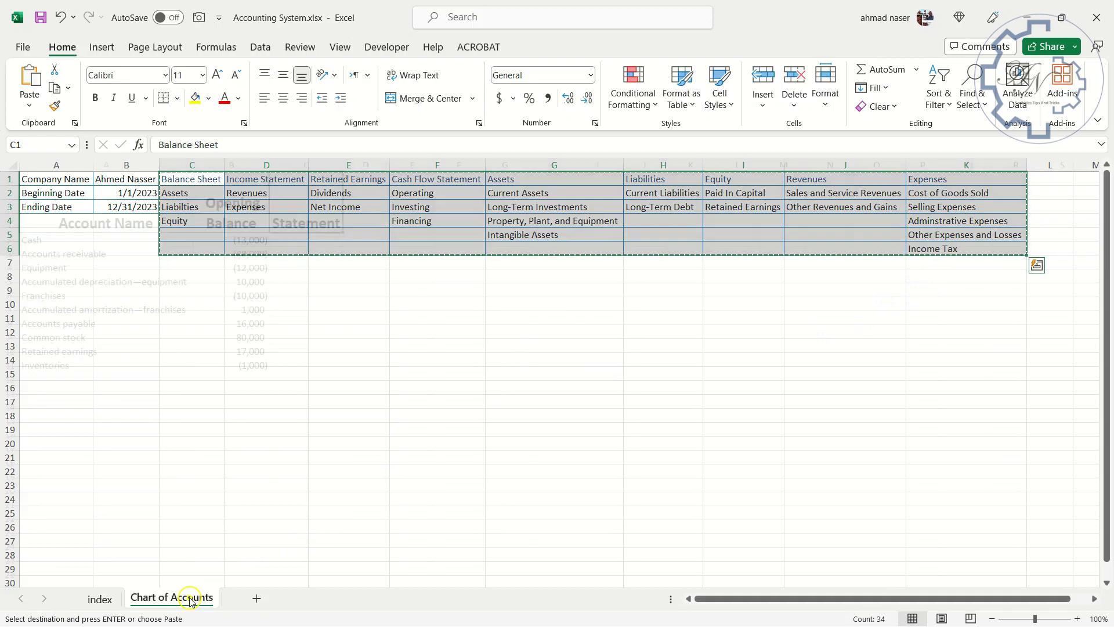
pyautogui.click(550, 203)
pyautogui.press('Return')
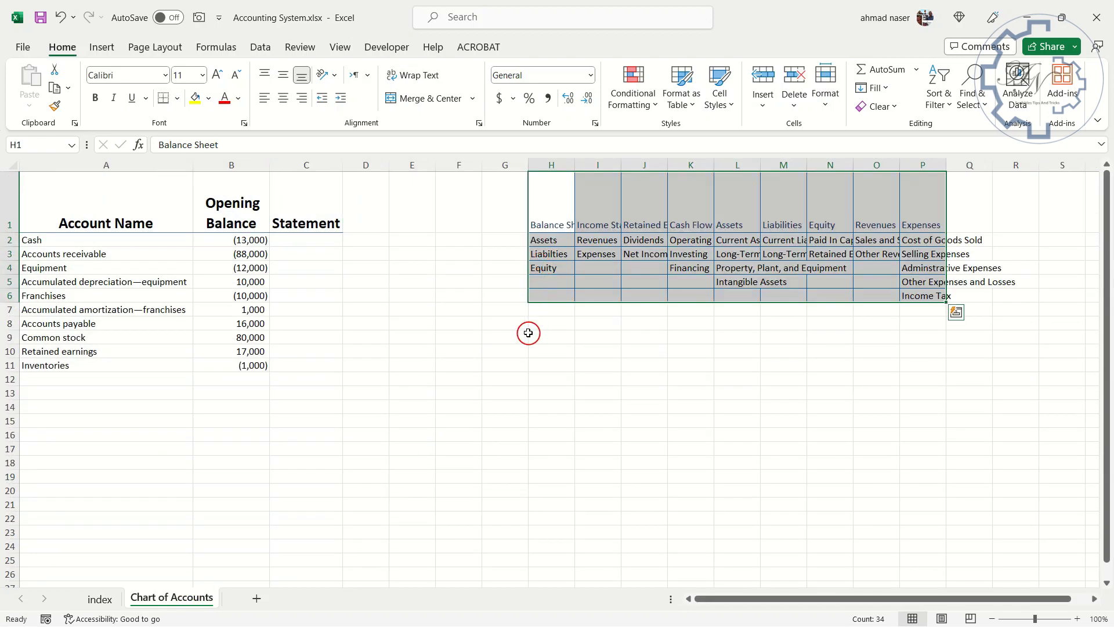
pyautogui.click(306, 244)
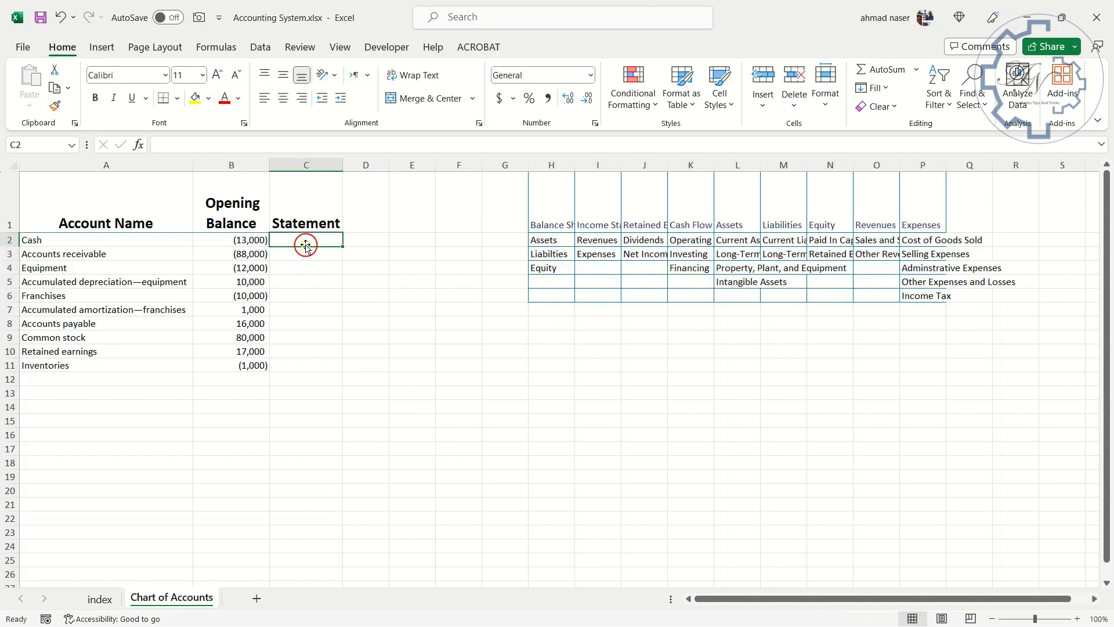
# Step: Add List data validation to column C with source $H$1:$J$1, then open C2's dropdown
pyautogui.click(313, 167)
pyautogui.click(259, 52)
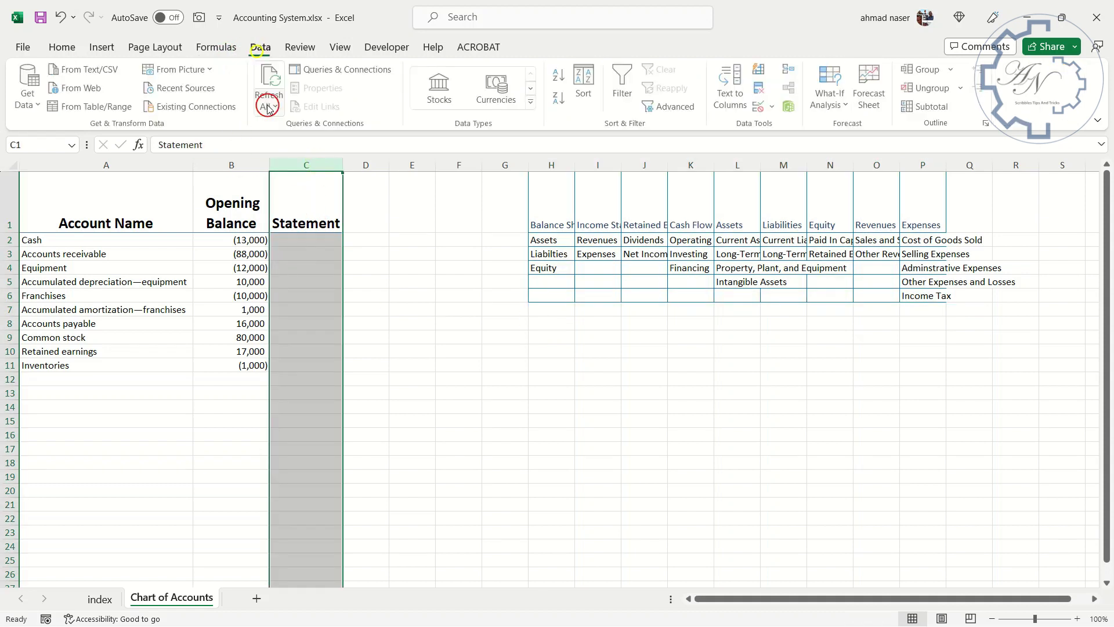
pyautogui.click(758, 107)
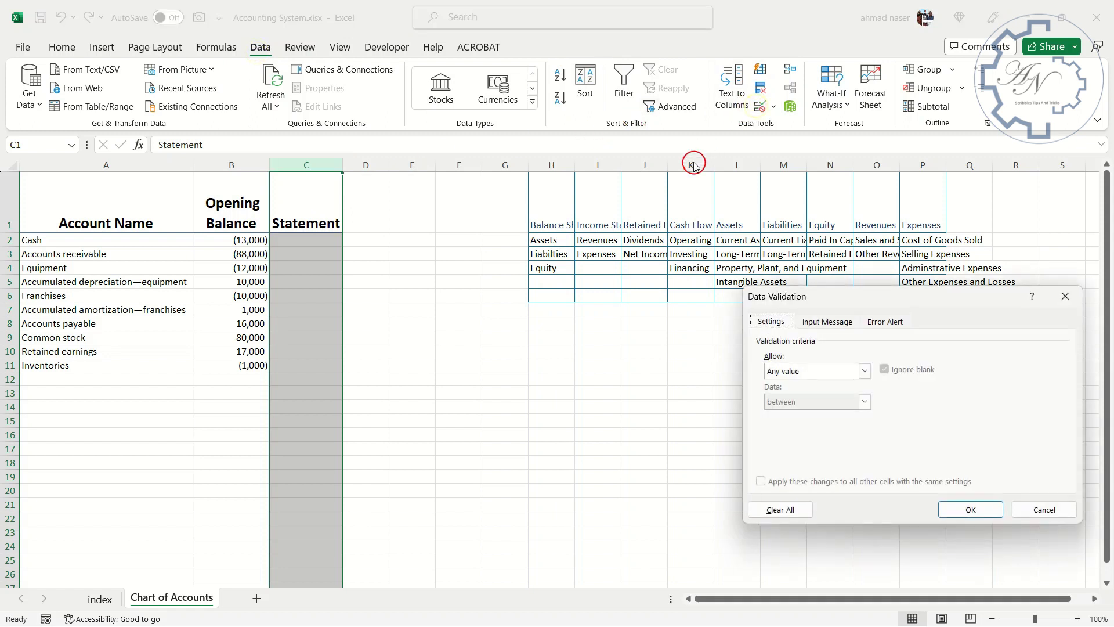
pyautogui.click(865, 371)
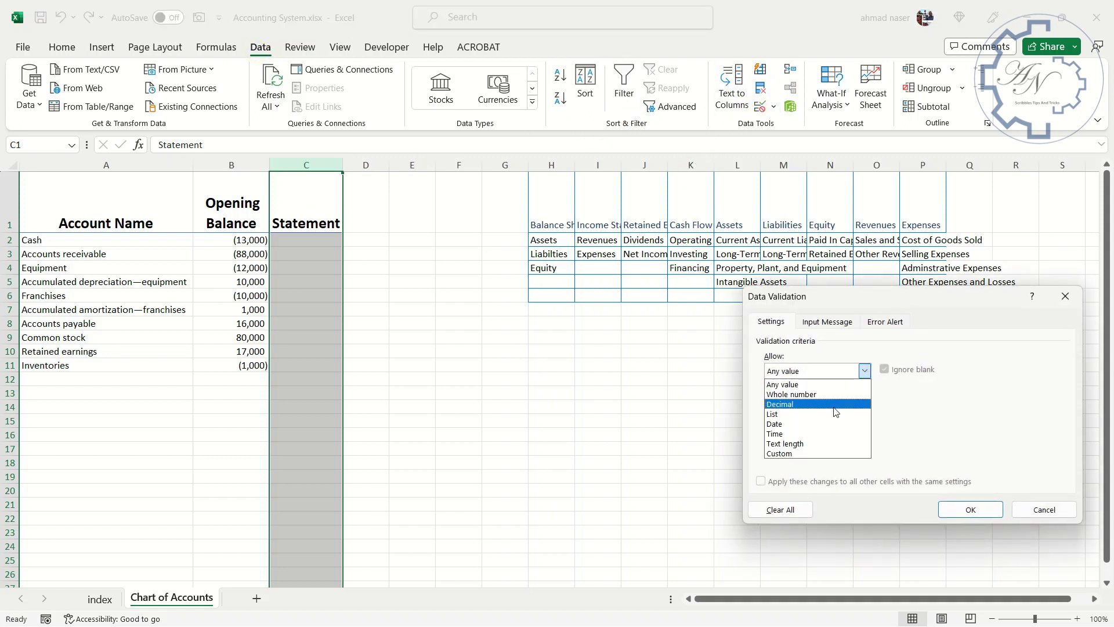
pyautogui.click(856, 411)
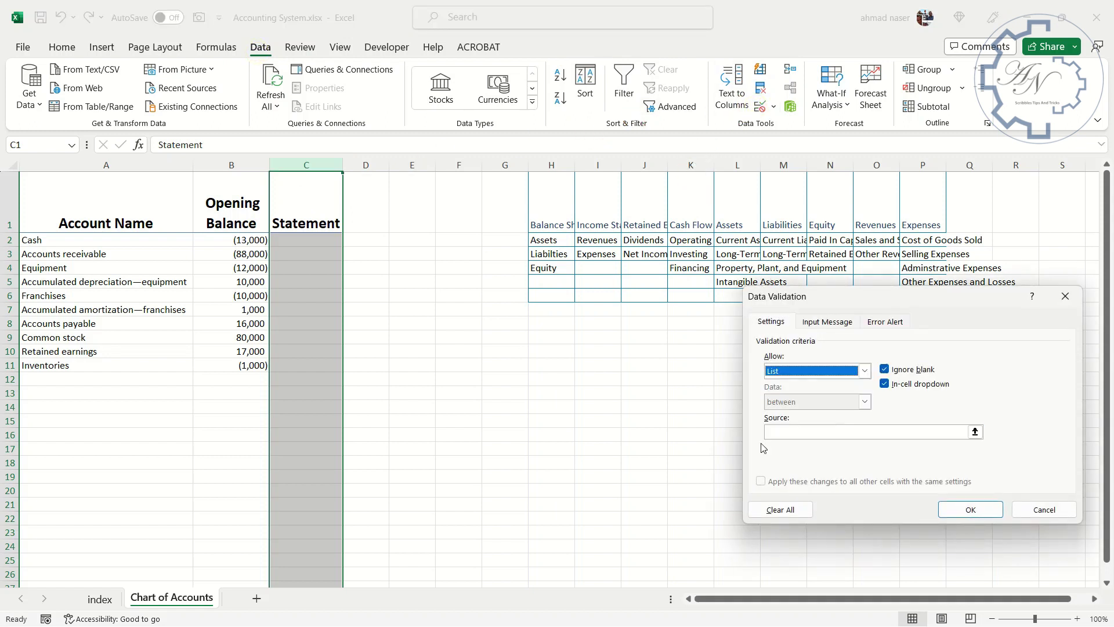
pyautogui.click(975, 432)
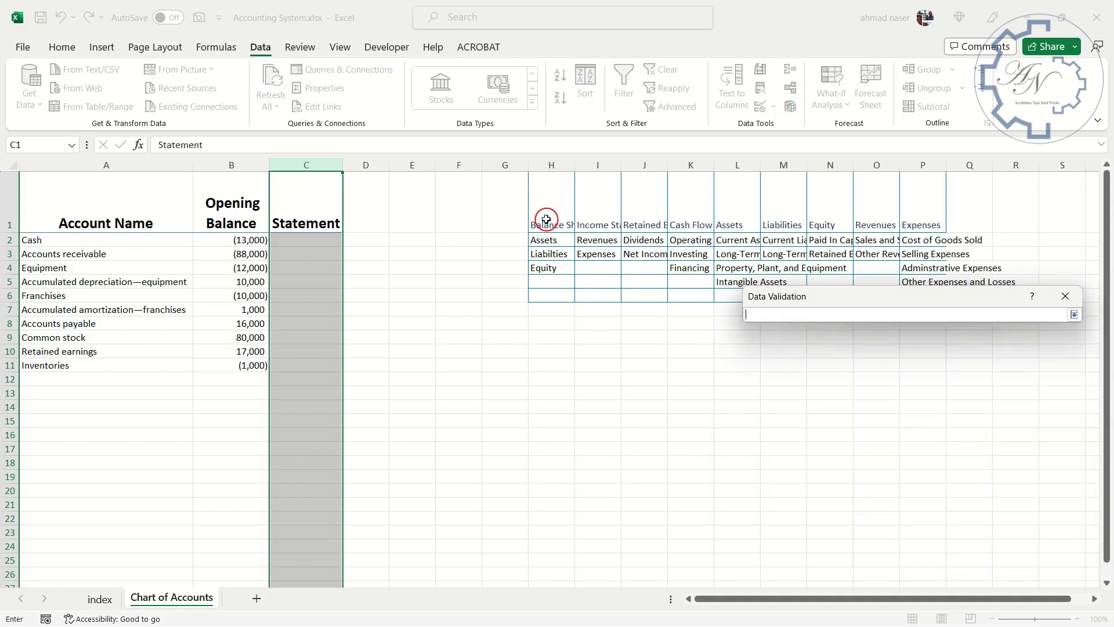
pyautogui.moveTo(546, 220); pyautogui.dragTo(632, 218)
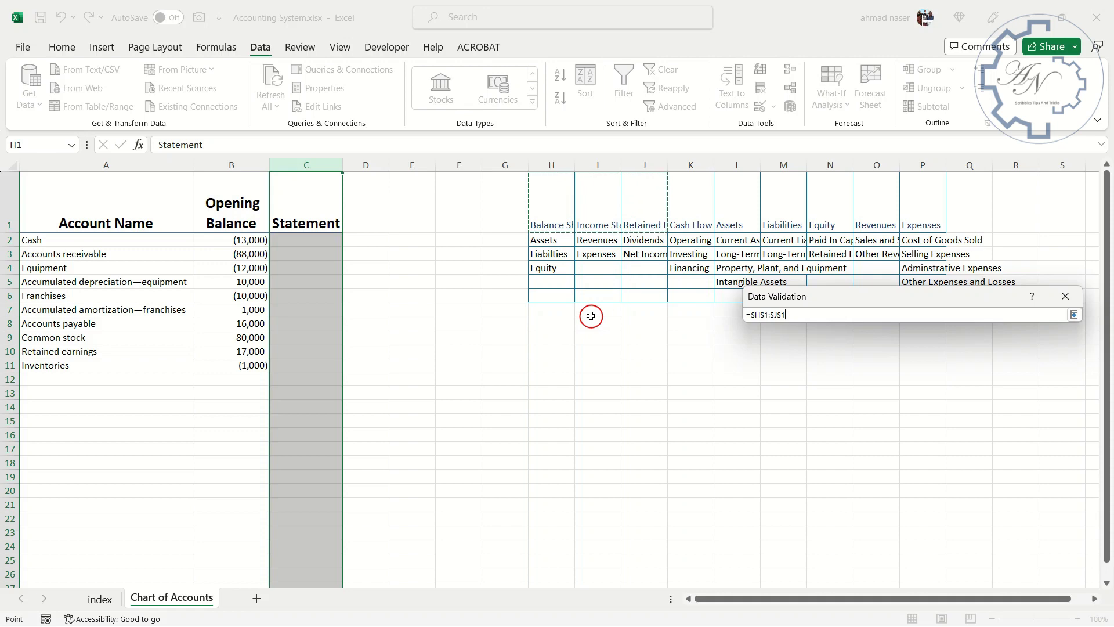
pyautogui.press('Return')
pyautogui.click(966, 508)
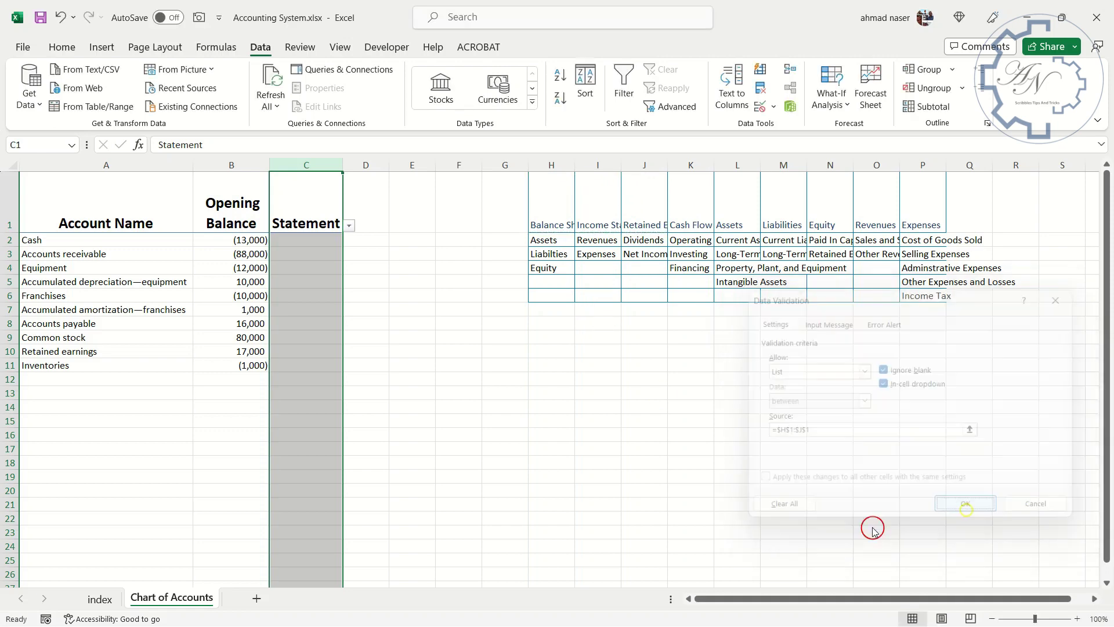
pyautogui.click(315, 237)
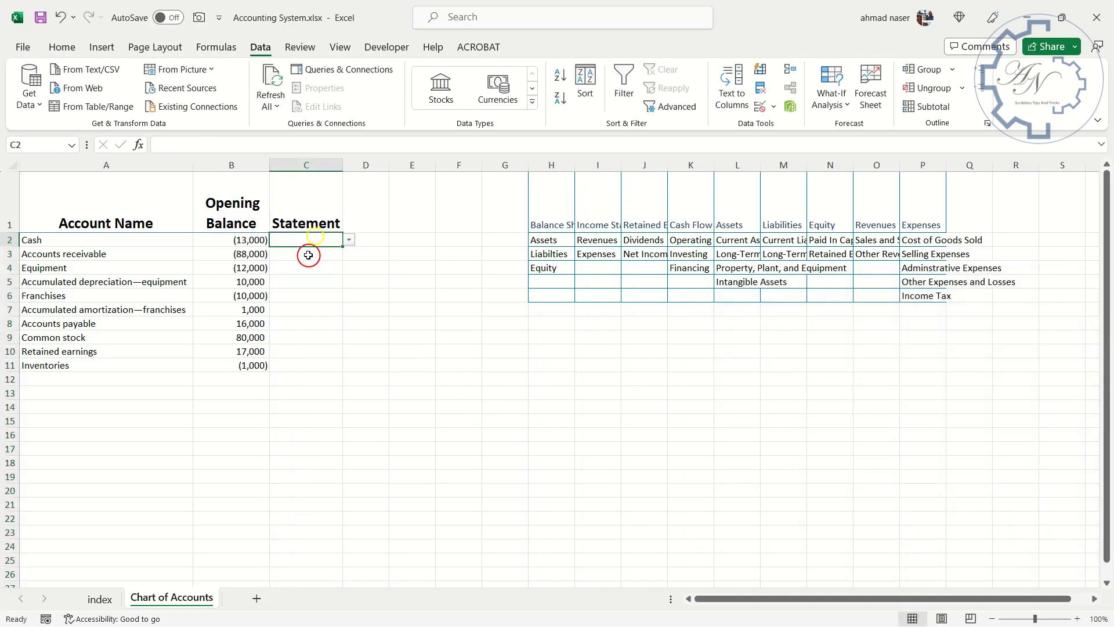
pyautogui.click(349, 241)
# Step: Set every account's Statement to Balance Sheet, filling C2 down through C11
pyautogui.click(326, 254)
pyautogui.click(314, 251)
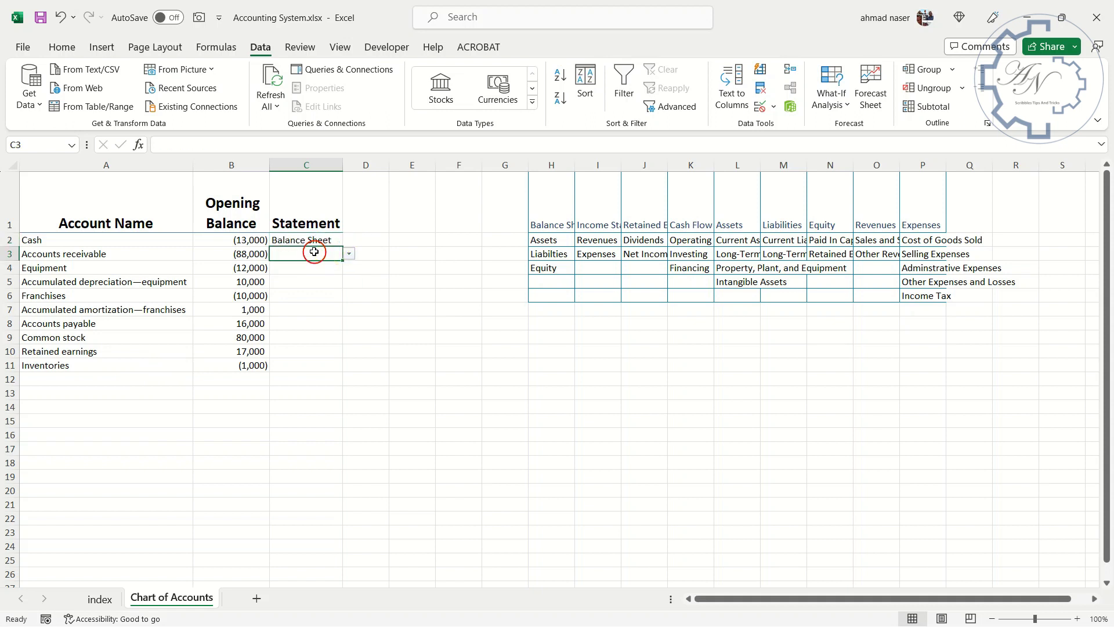
pyautogui.write('b')
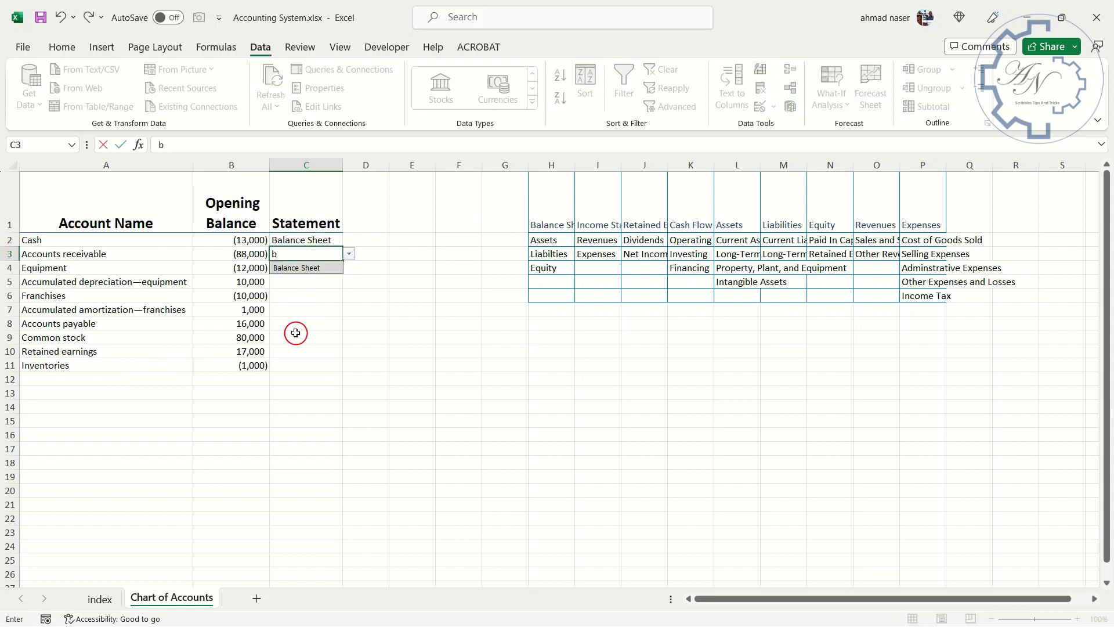
pyautogui.press('Tab')
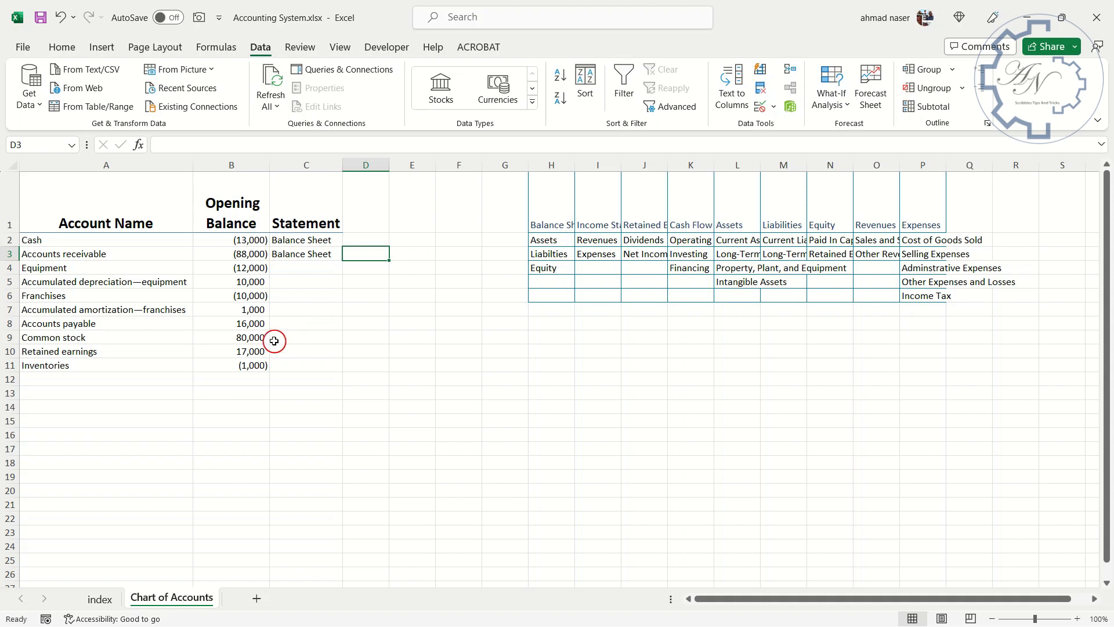
pyautogui.click(313, 255)
pyautogui.moveTo(341, 261); pyautogui.dragTo(339, 370)
pyautogui.click(300, 336)
pyautogui.hotkey('ctrl', 'Up')
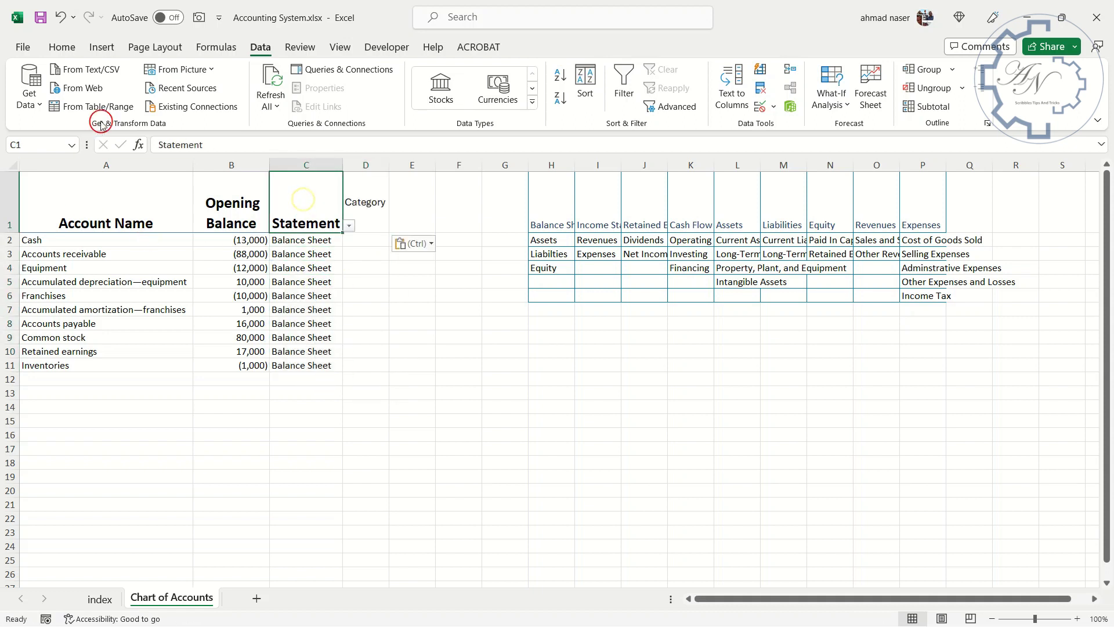
# Step: Copy C1's header format to the Category header in D1, widen column D and middle-align the headers
pyautogui.click(62, 47)
pyautogui.click(54, 106)
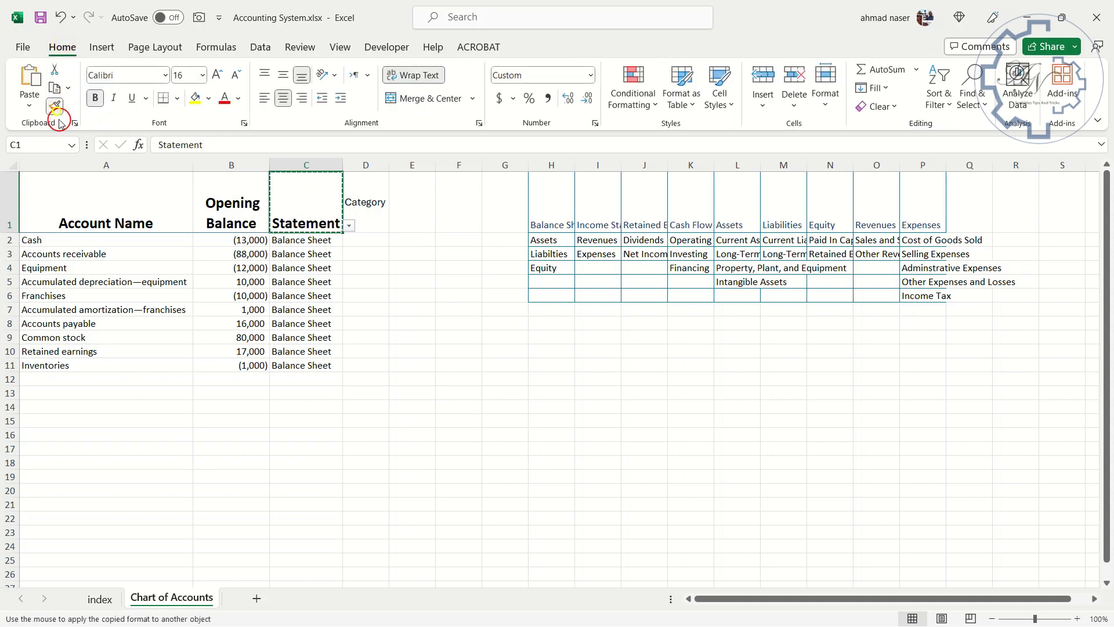
pyautogui.click(356, 203)
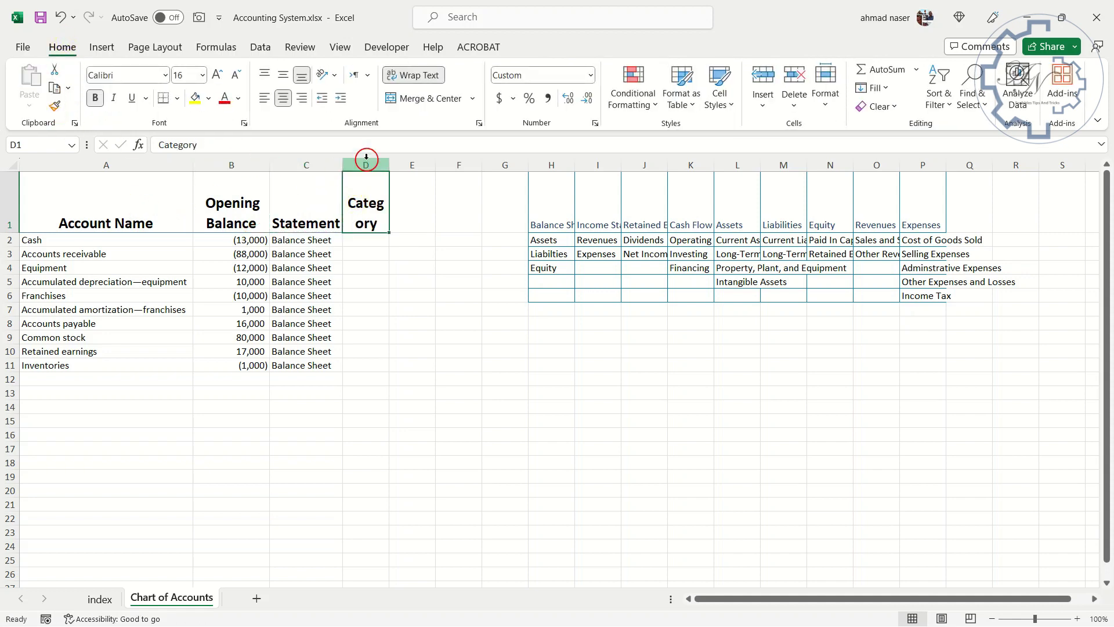
pyautogui.moveTo(392, 163); pyautogui.dragTo(149, 192)
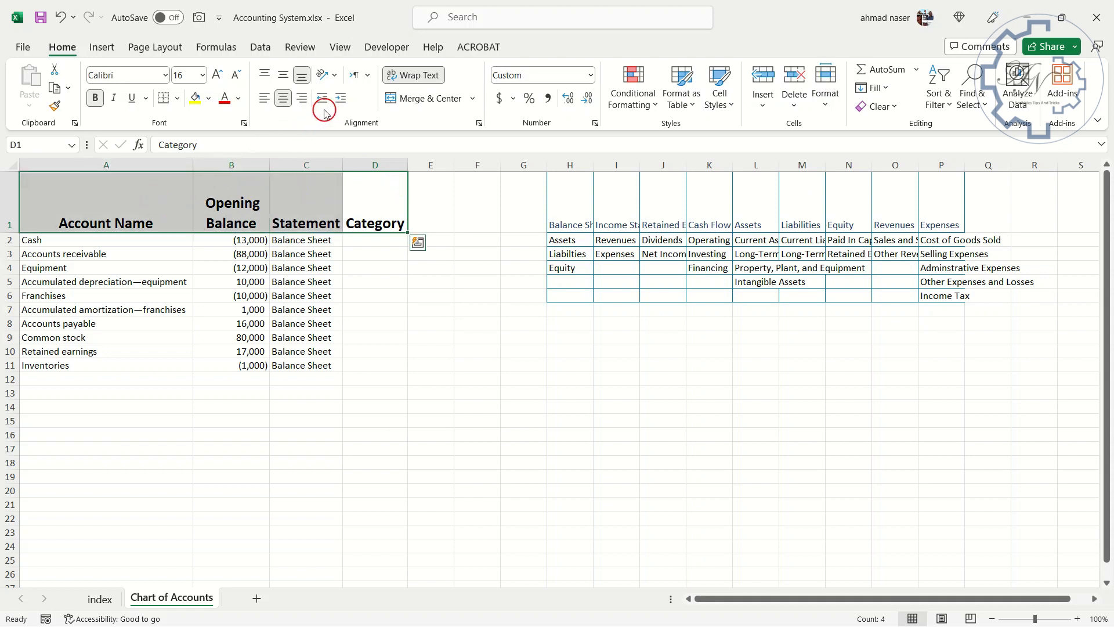
pyautogui.click(283, 74)
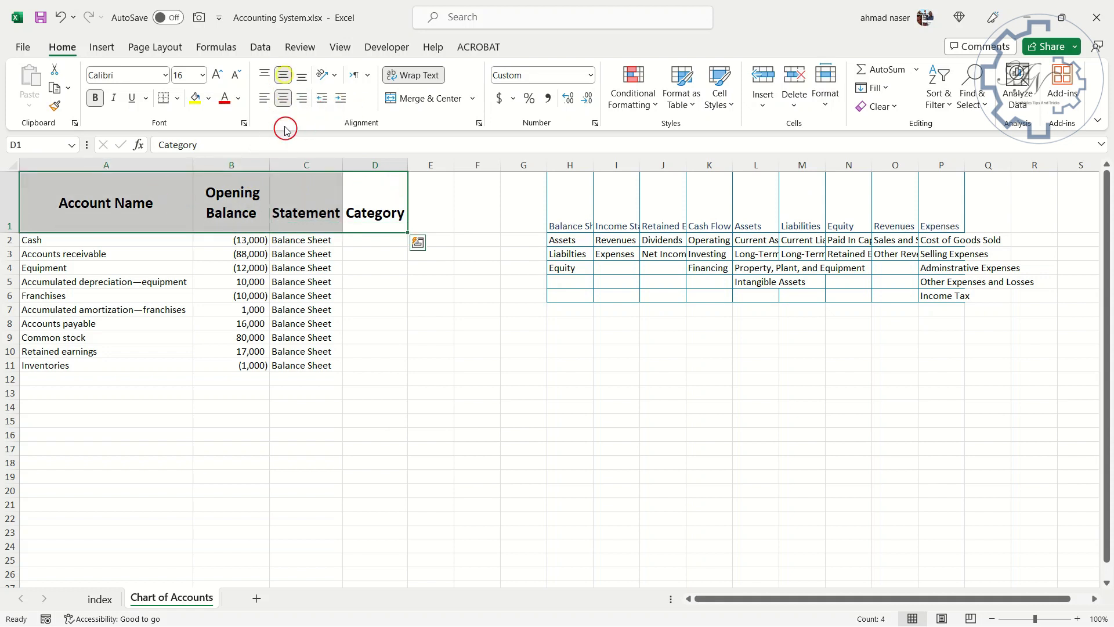
pyautogui.click(300, 191)
pyautogui.click(372, 197)
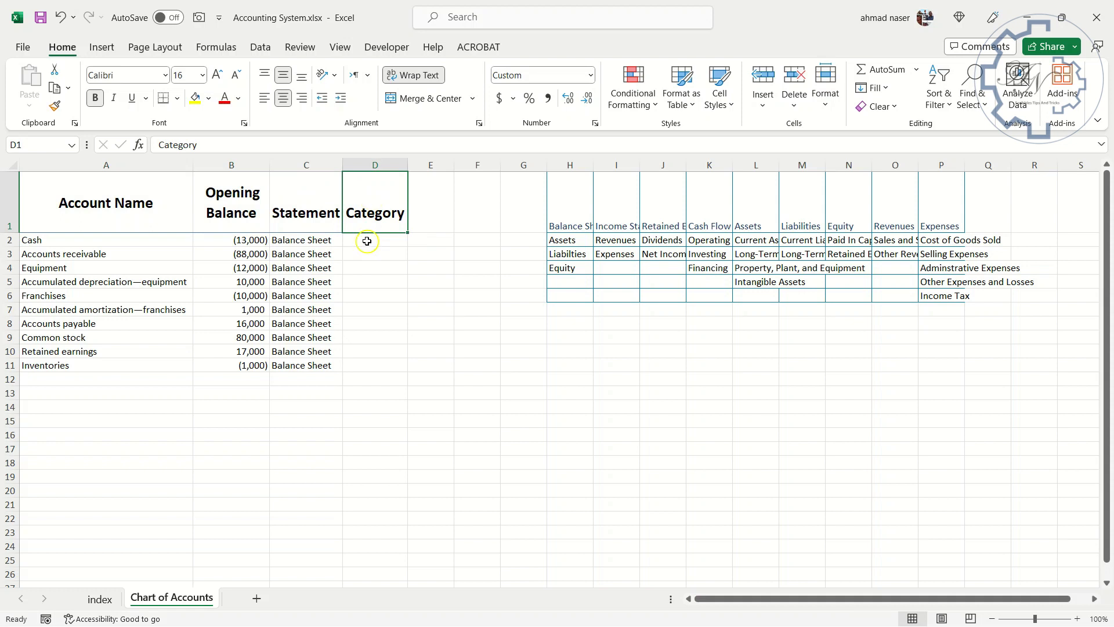
pyautogui.click(366, 241)
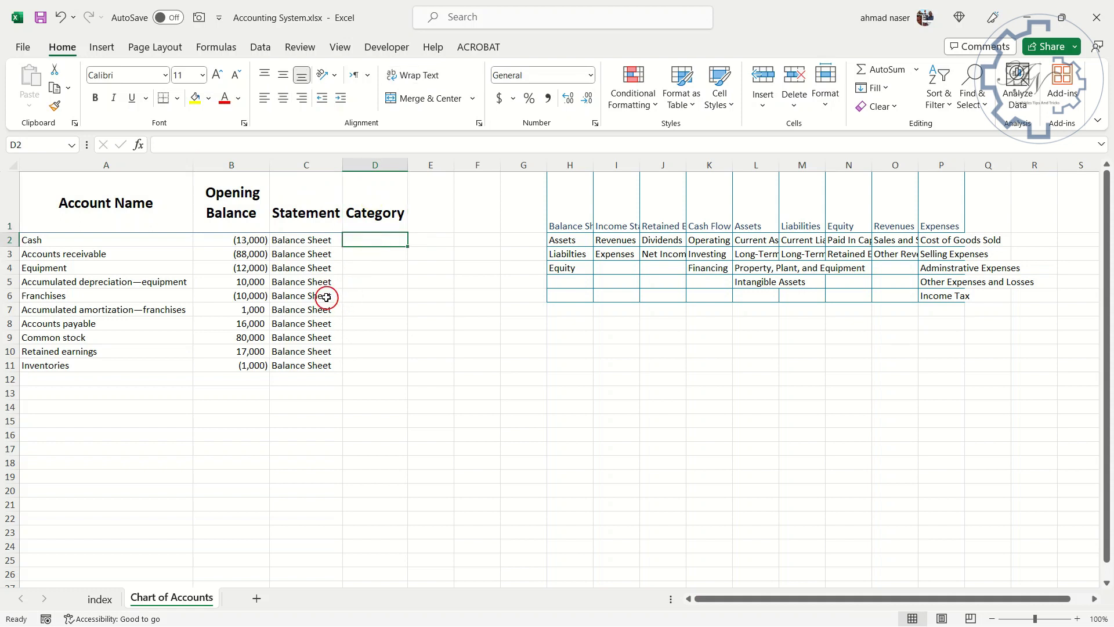
# Step: In D2 enter =XLOOKUP(C2,$H$1:$J$1,$H$2:$J$4) with absolute lookup and return ranges
pyautogui.write('=xl')
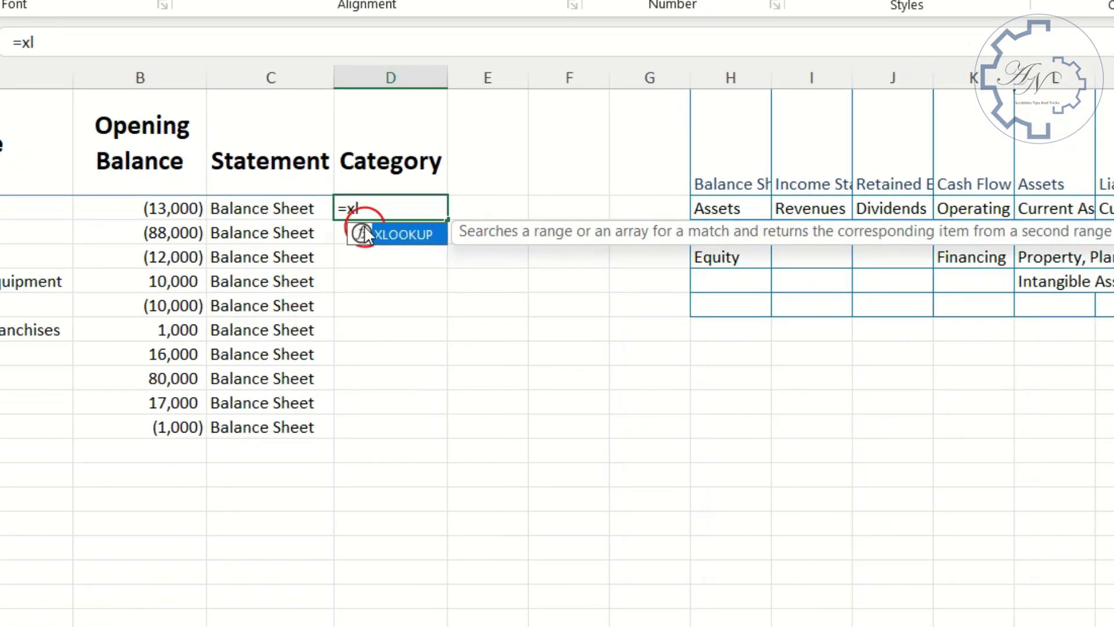
pyautogui.doubleClick(391, 233)
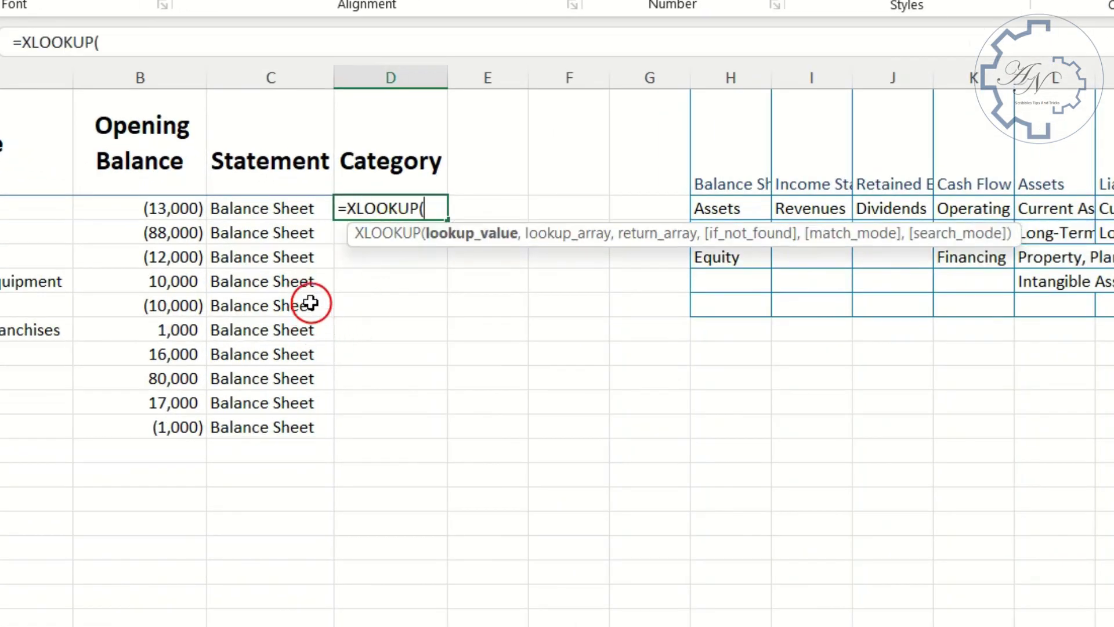
pyautogui.click(284, 208)
pyautogui.write(',')
pyautogui.click(736, 164)
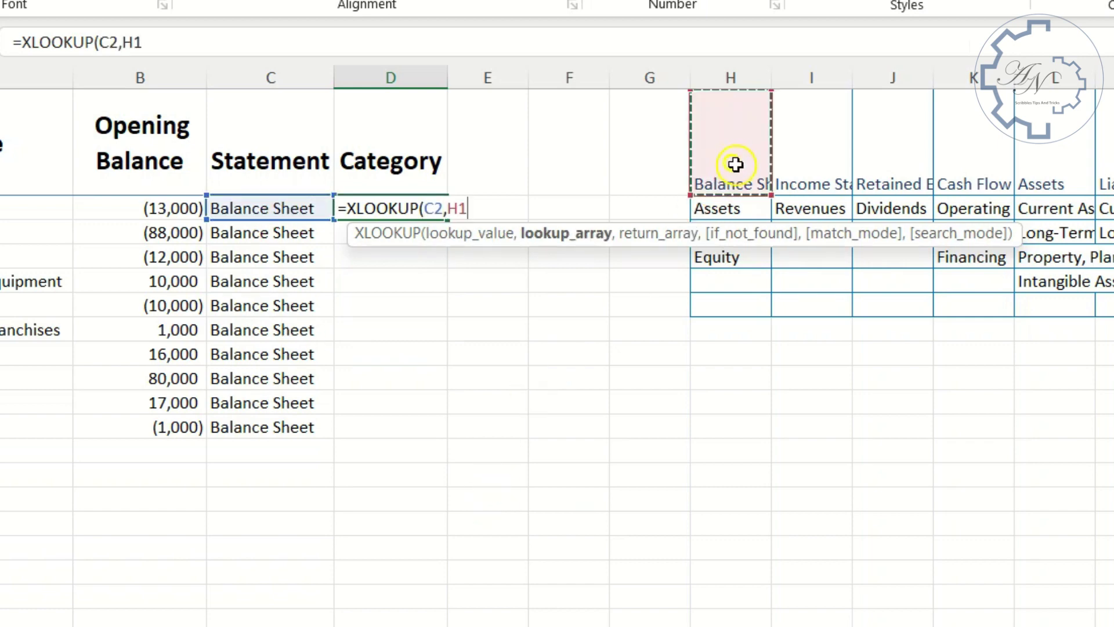
pyautogui.moveTo(736, 164); pyautogui.dragTo(855, 156)
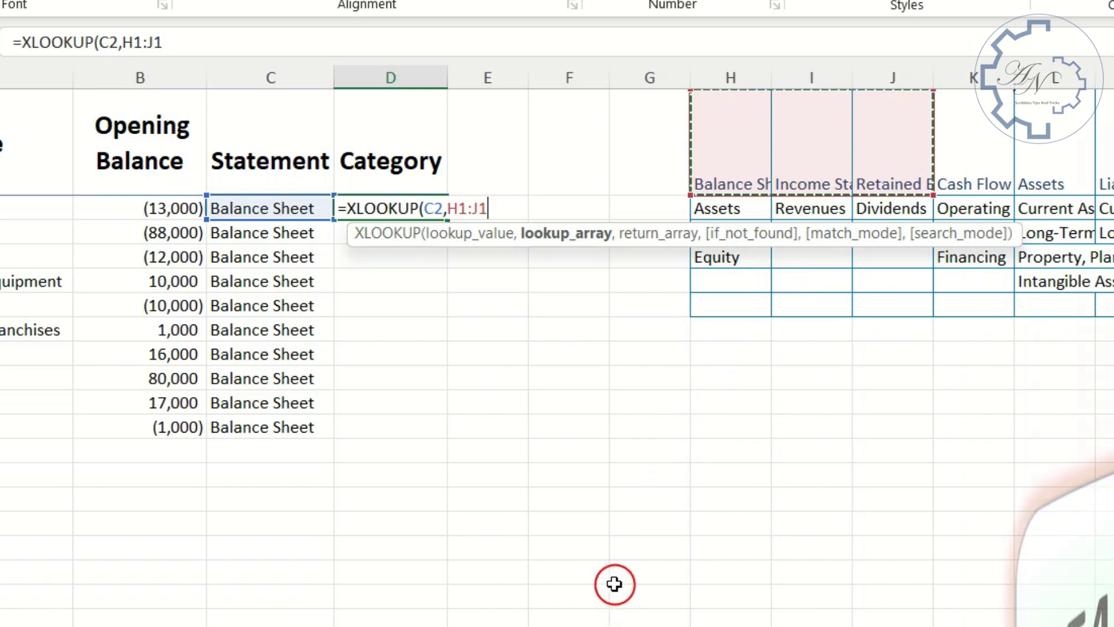
pyautogui.press('F4')
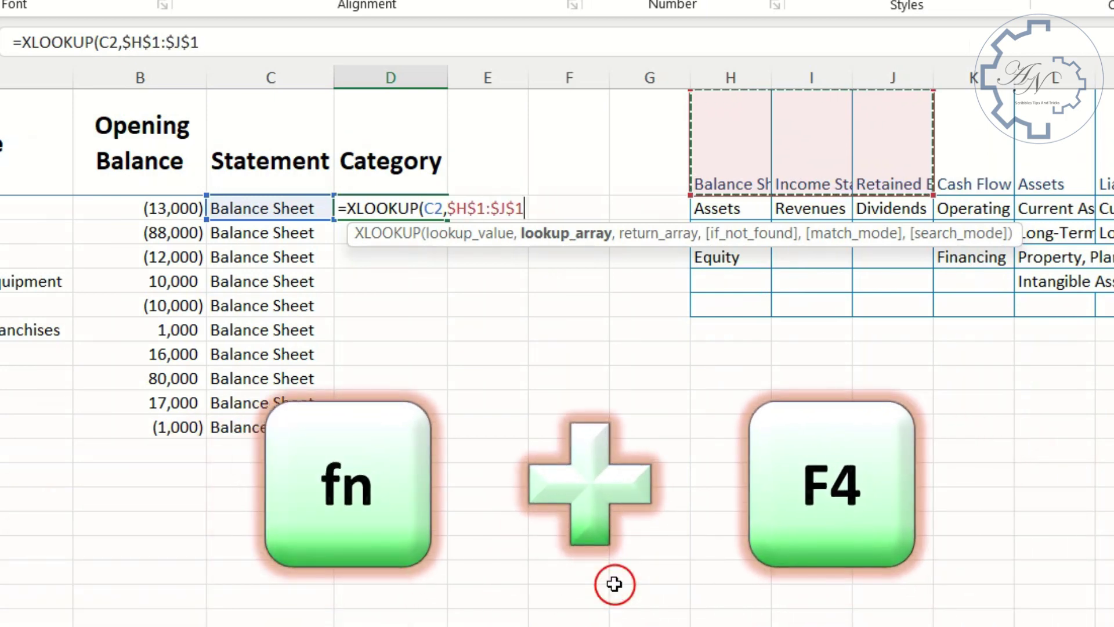
pyautogui.write(',')
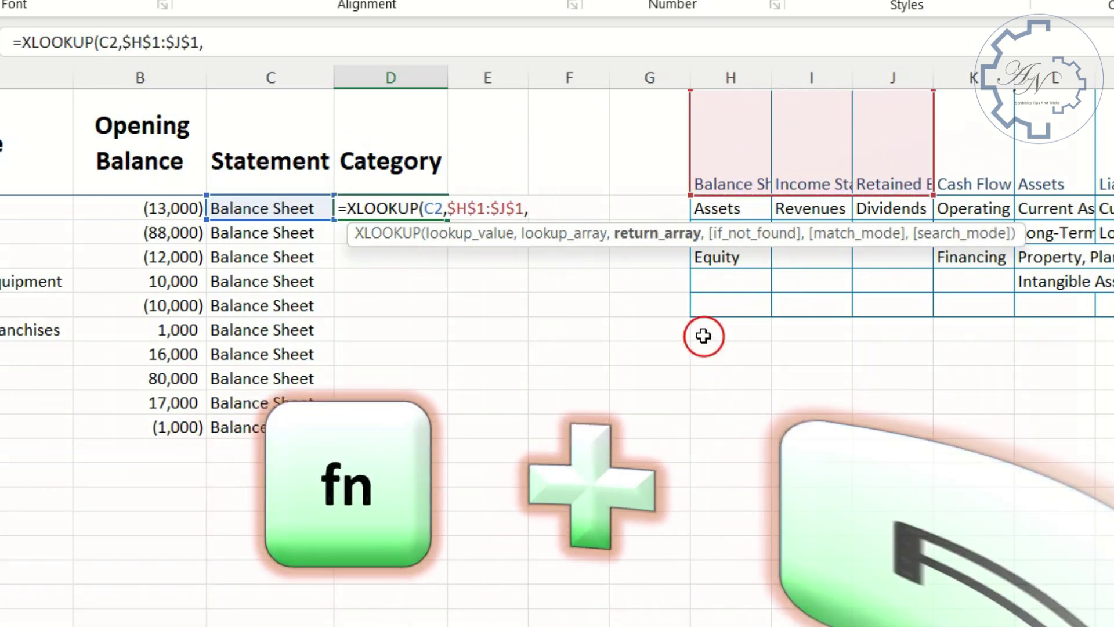
pyautogui.moveTo(737, 213); pyautogui.dragTo(866, 254)
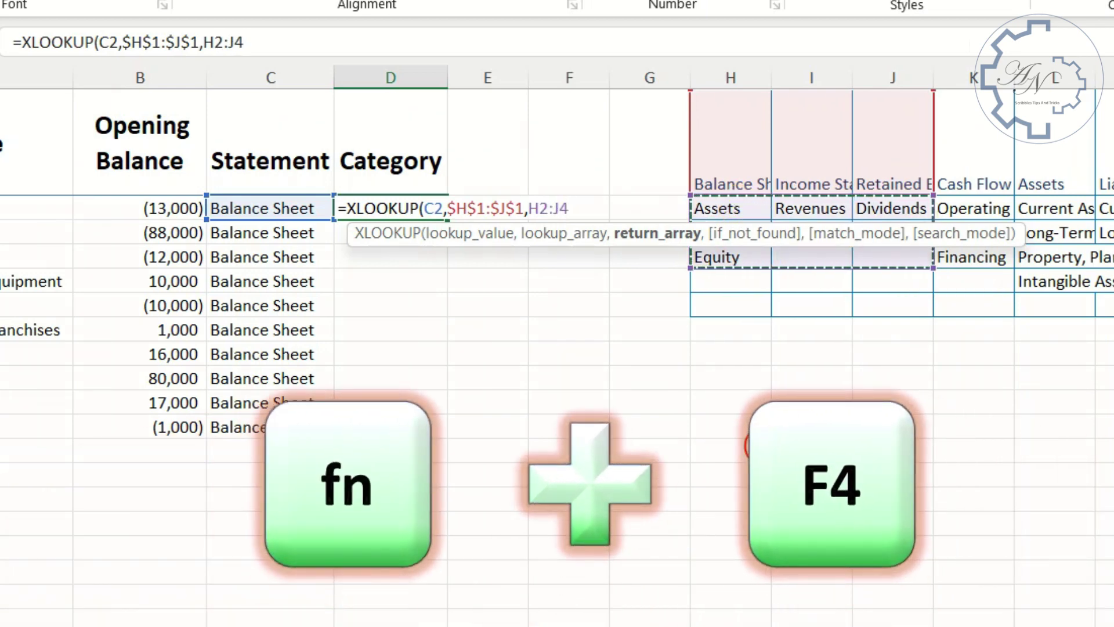
pyautogui.press('F4')
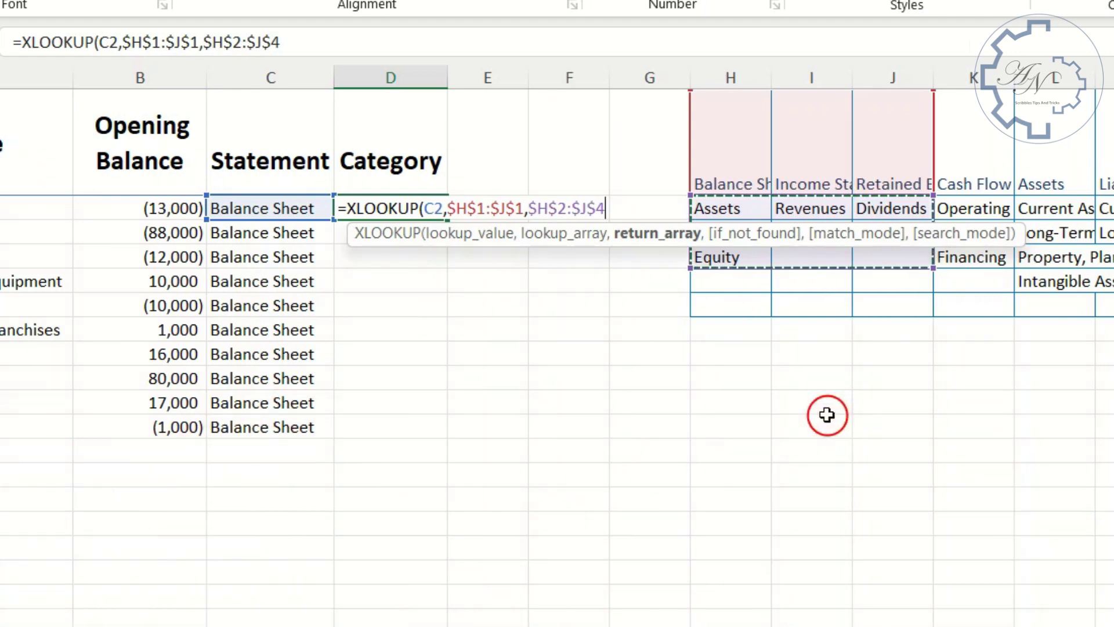
pyautogui.press('Return')
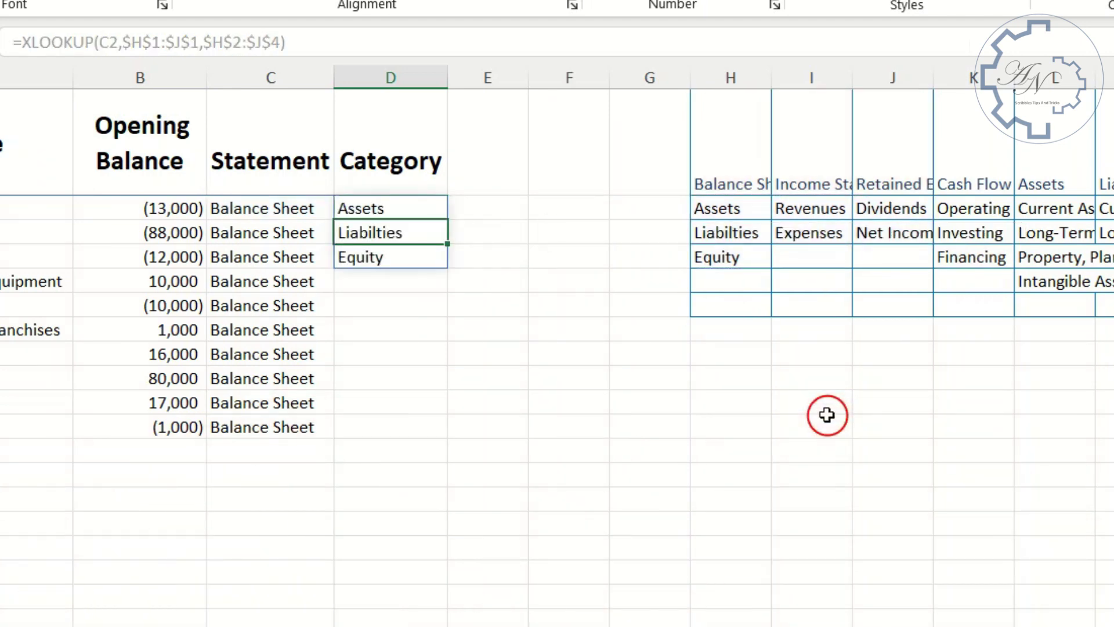
# Step: Change the lookup value to C1, then clear the #N/A formula out of D2
pyautogui.click(406, 213)
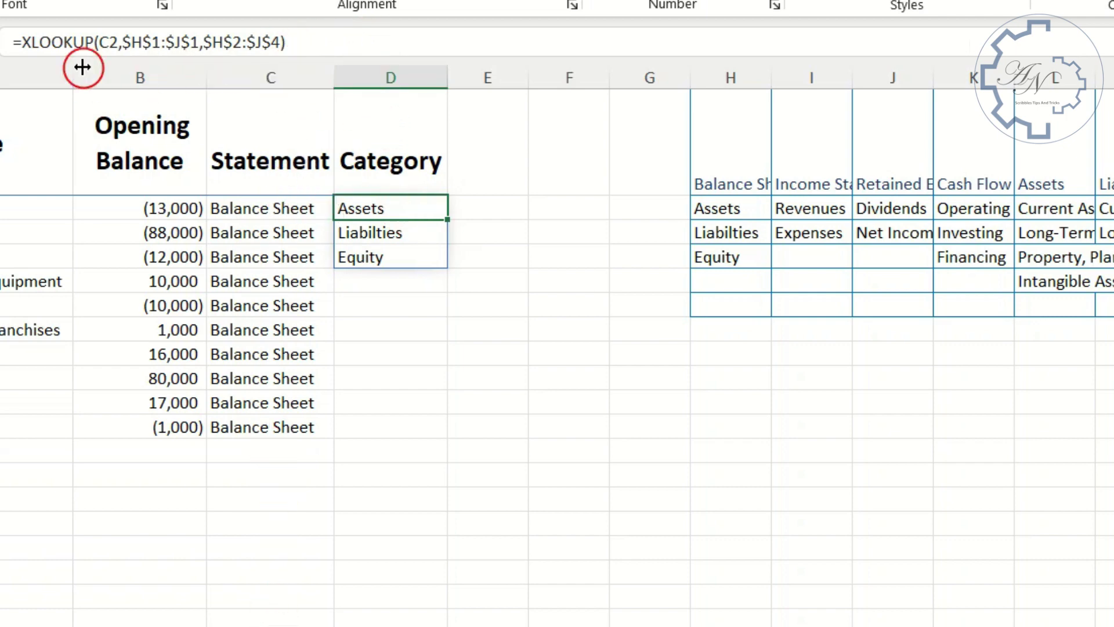
pyautogui.click(110, 42)
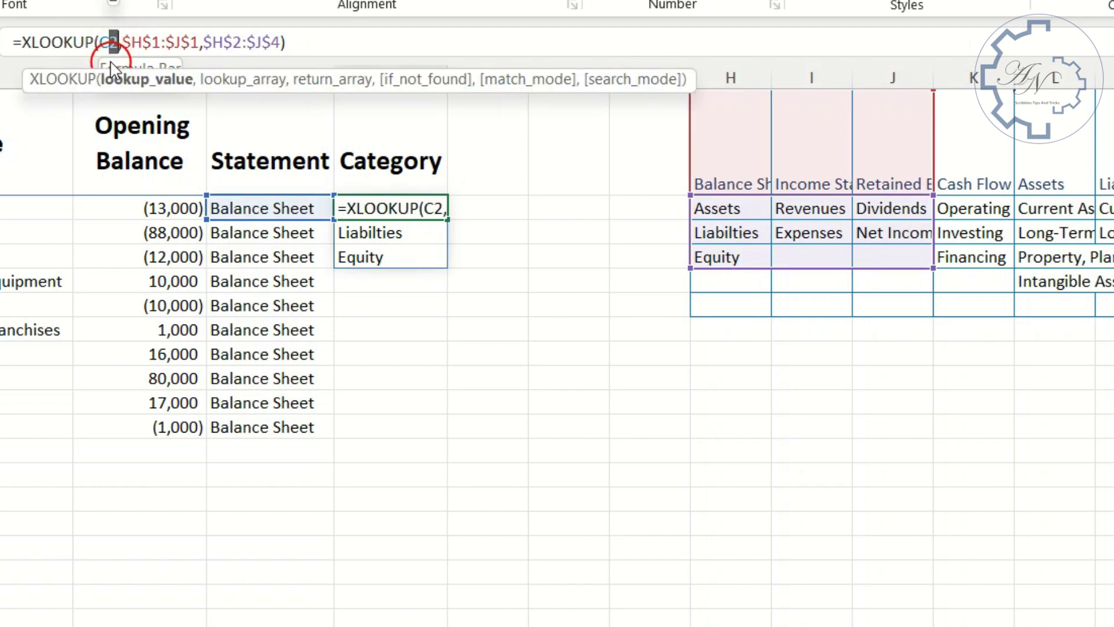
pyautogui.write('1')
pyautogui.press('Return')
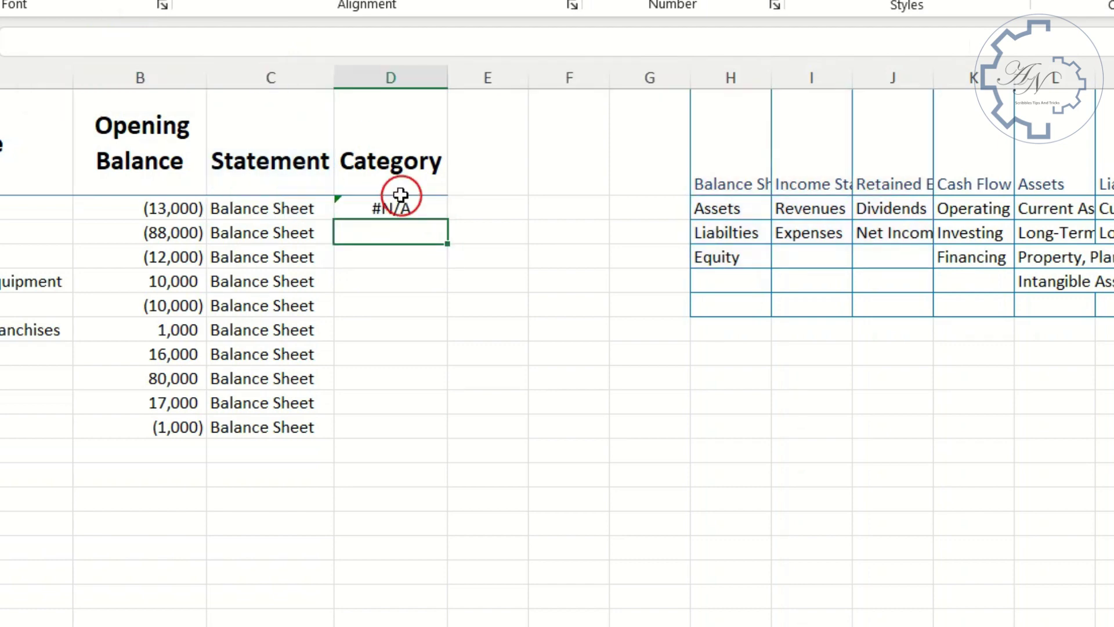
pyautogui.click(425, 210)
pyautogui.moveTo(365, 42); pyautogui.dragTo(13, 42)
pyautogui.hotkey('ctrl', 'c')
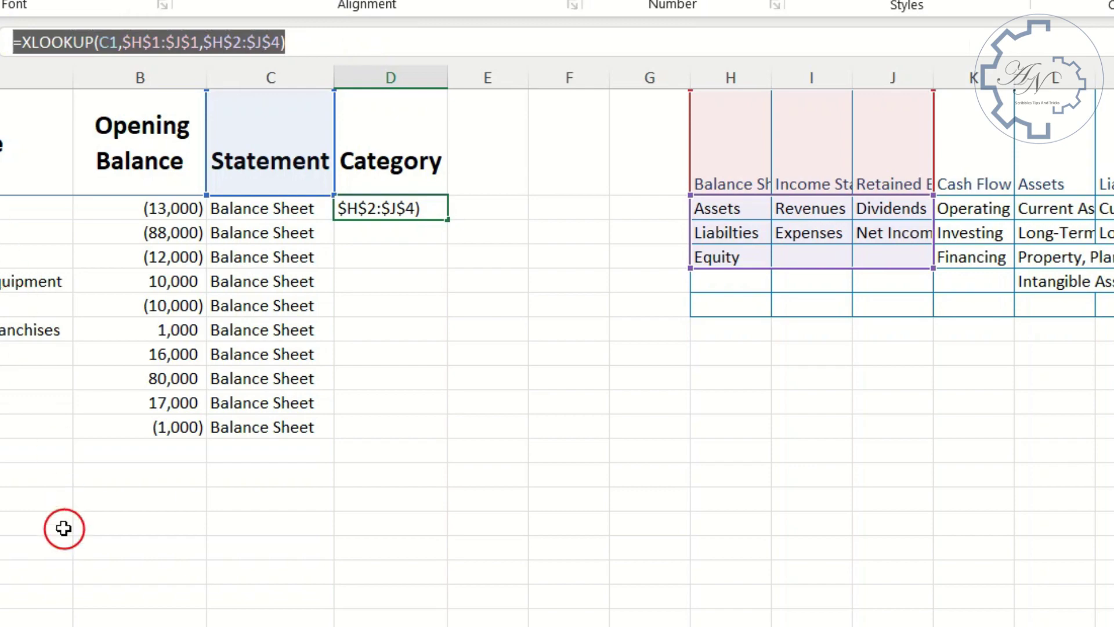
pyautogui.press('Delete')
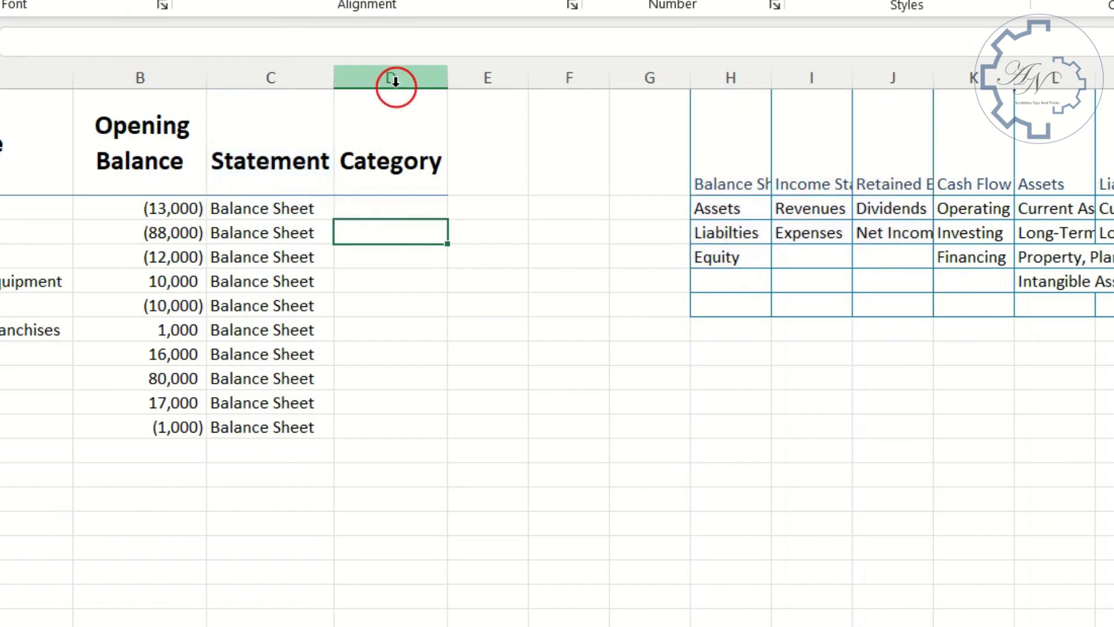
# Step: Give column D list validation sourced from the pasted XLOOKUP formula, accepting the error warning
pyautogui.click(392, 78)
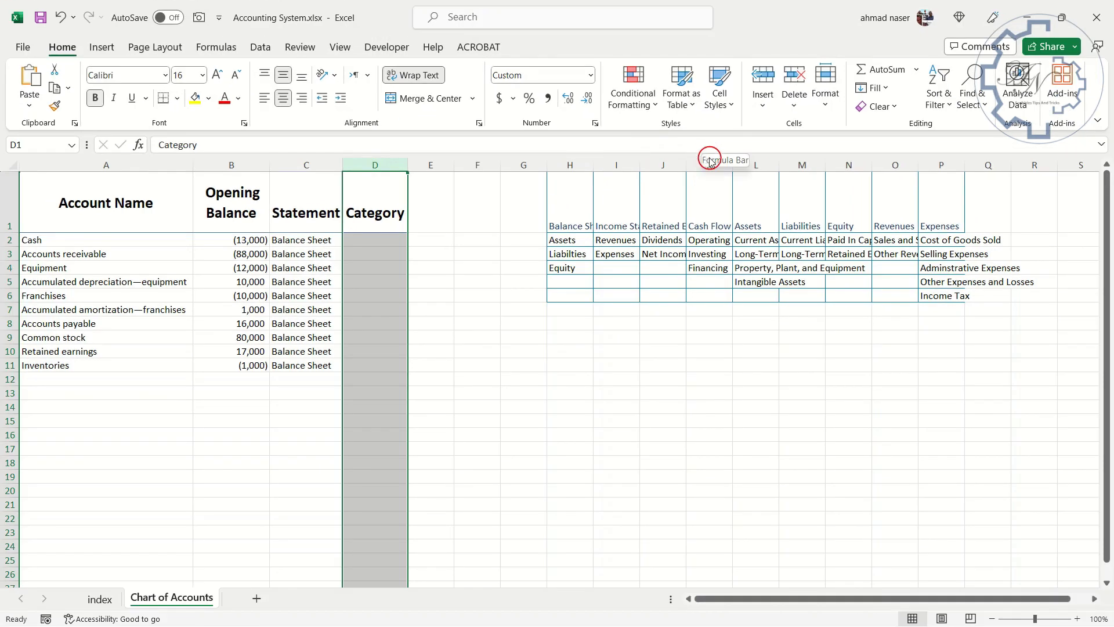
pyautogui.click(260, 47)
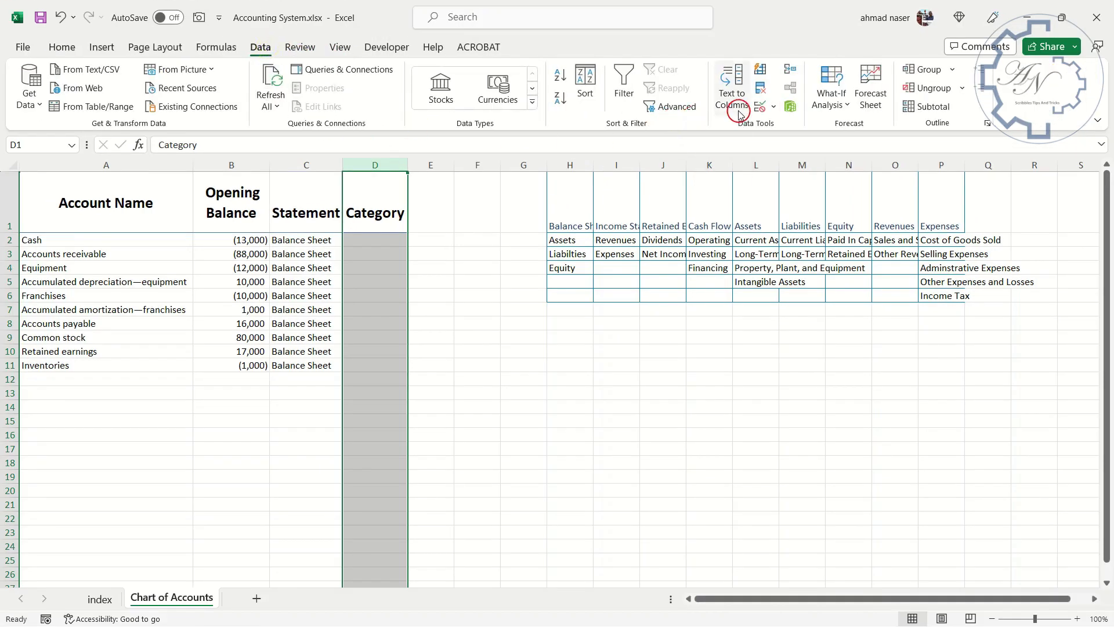
pyautogui.click(758, 107)
pyautogui.click(862, 372)
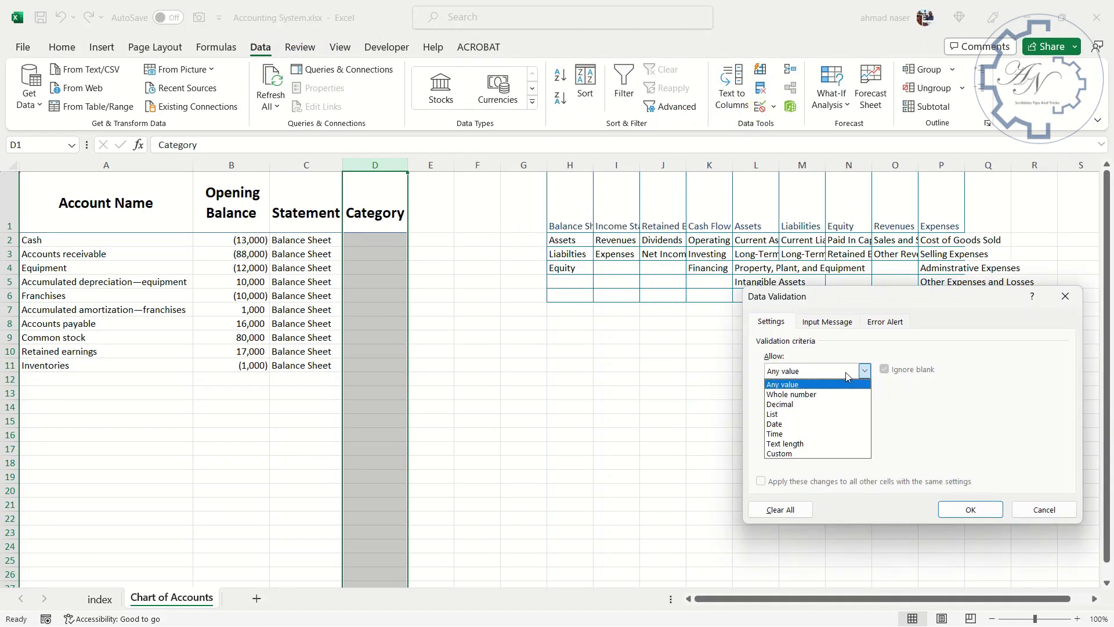
pyautogui.click(835, 414)
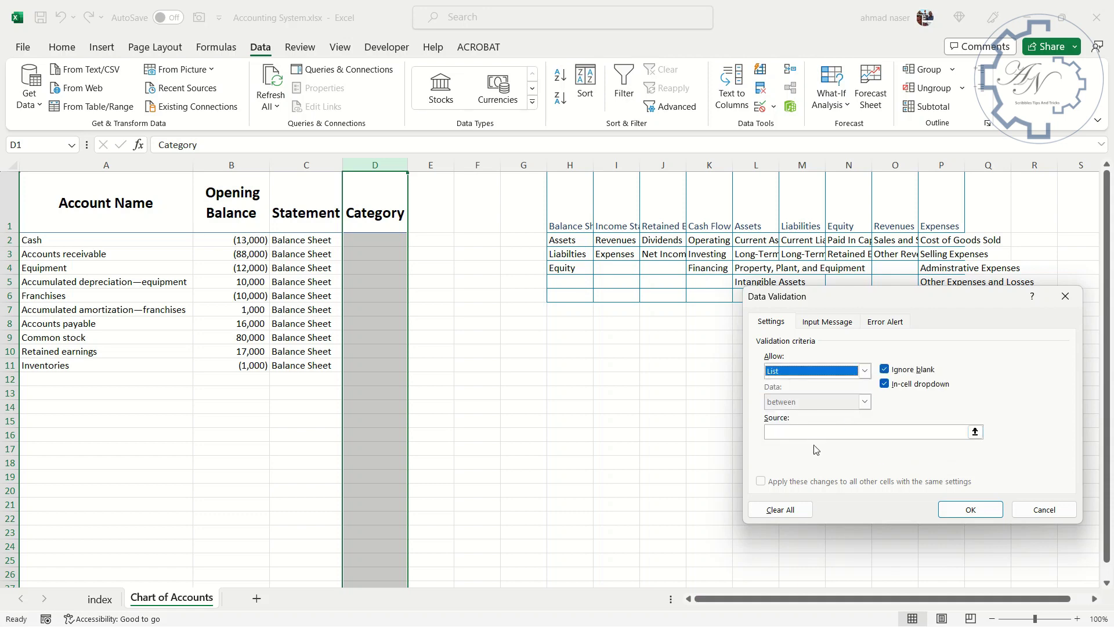
pyautogui.click(815, 432)
pyautogui.hotkey('ctrl', 'v')
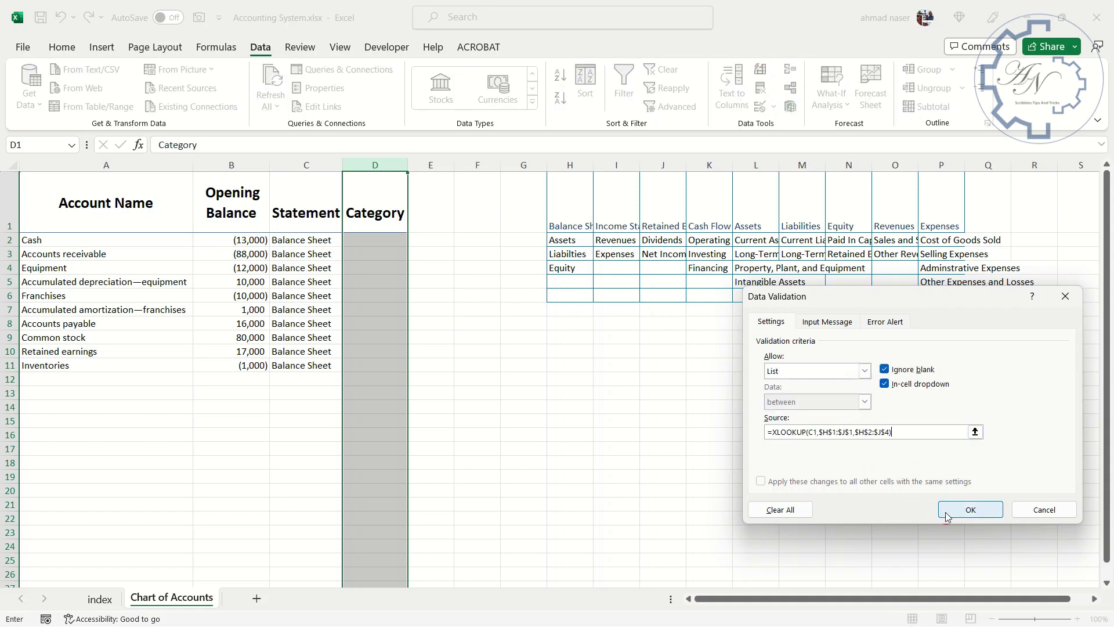
pyautogui.click(954, 511)
pyautogui.click(534, 358)
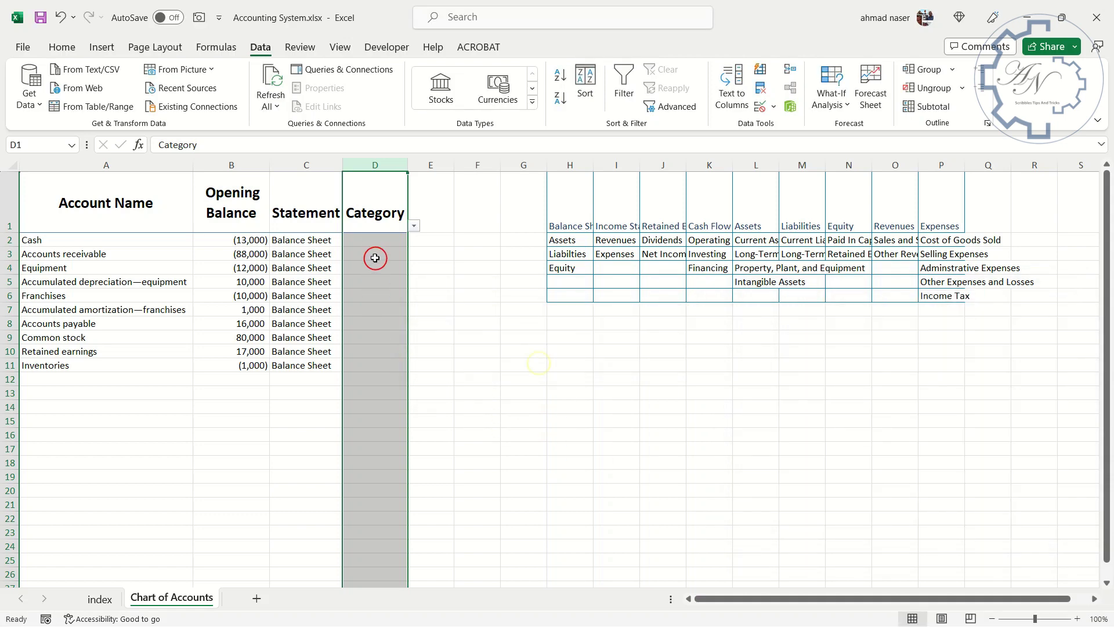
# Step: Test D2's category dropdown, then fill Assets for Cash, Accounts receivable and the following asset rows
pyautogui.click(375, 240)
pyautogui.click(413, 240)
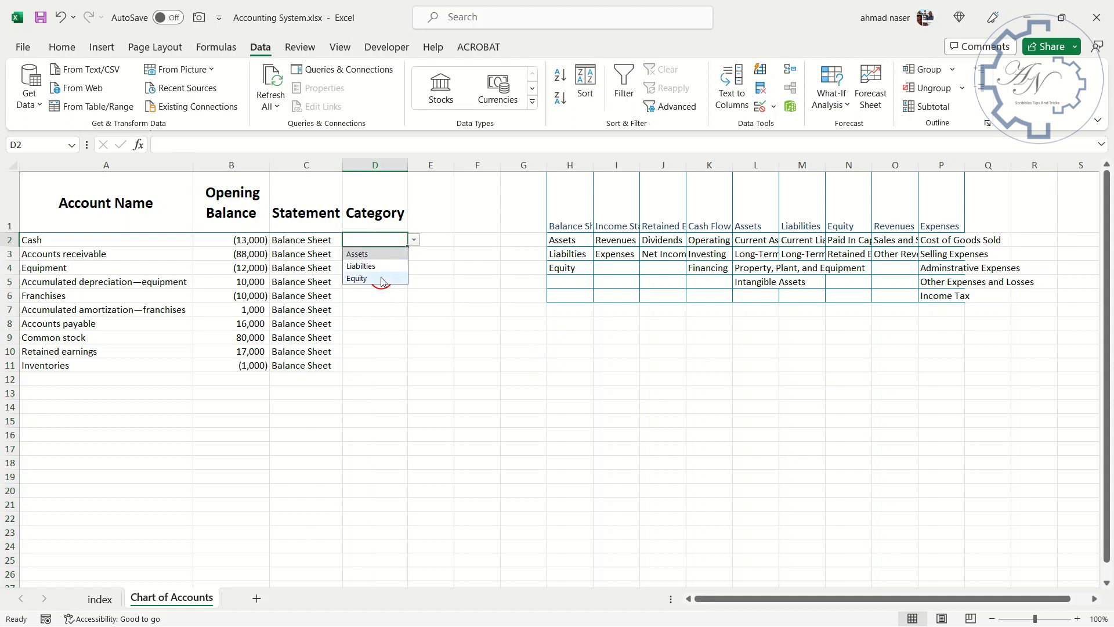
pyautogui.click(367, 241)
pyautogui.write('a')
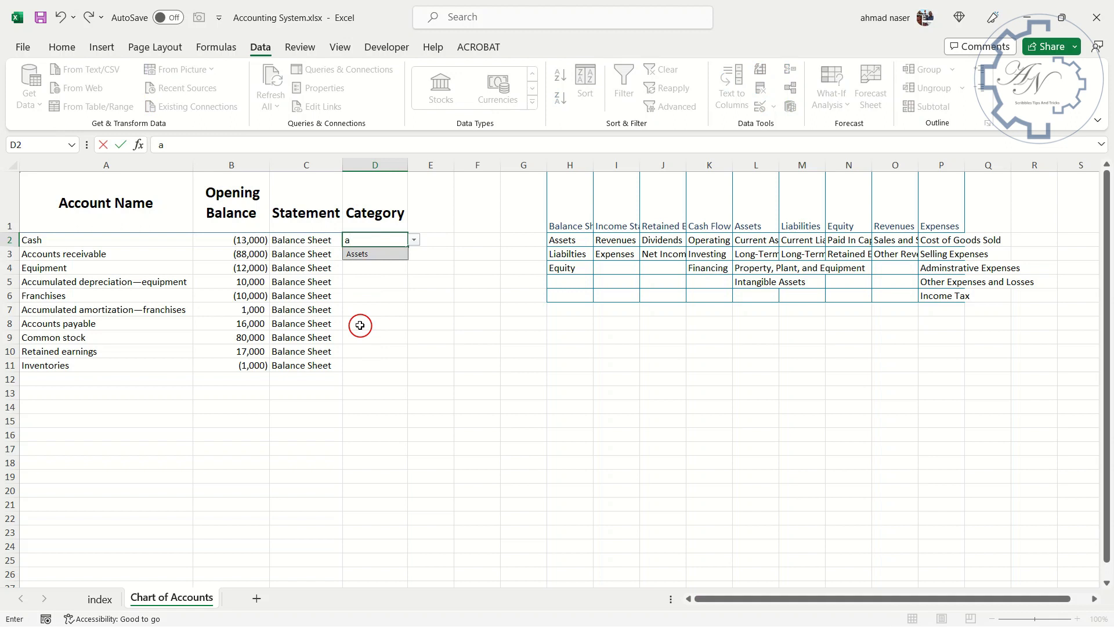
pyautogui.press('Tab')
pyautogui.press('Return')
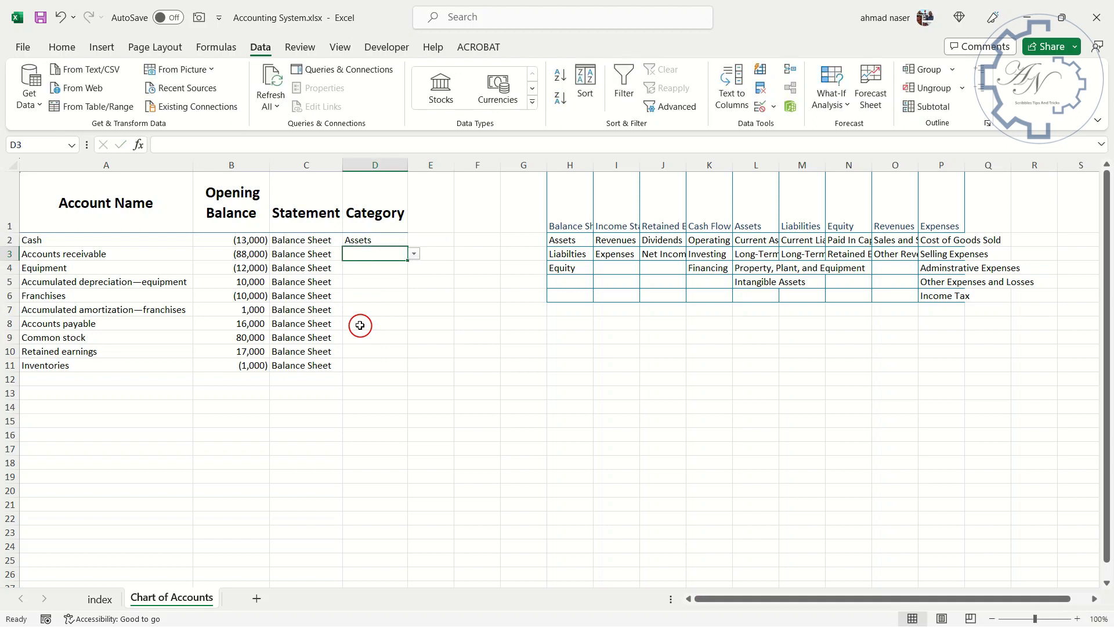
pyautogui.write('a')
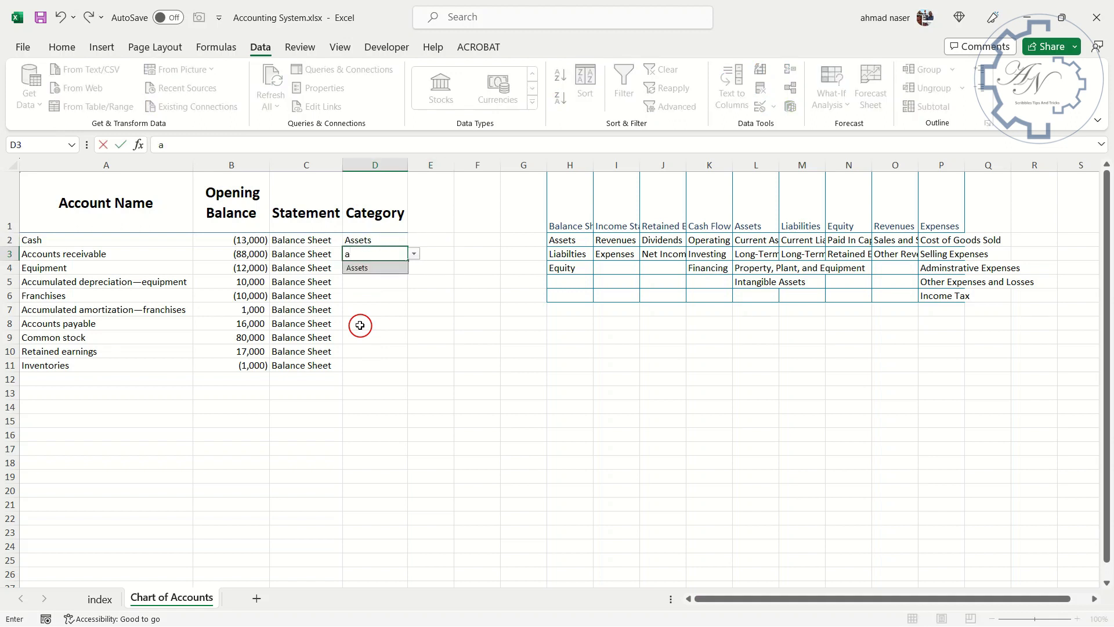
pyautogui.press('Tab')
pyautogui.press('Return')
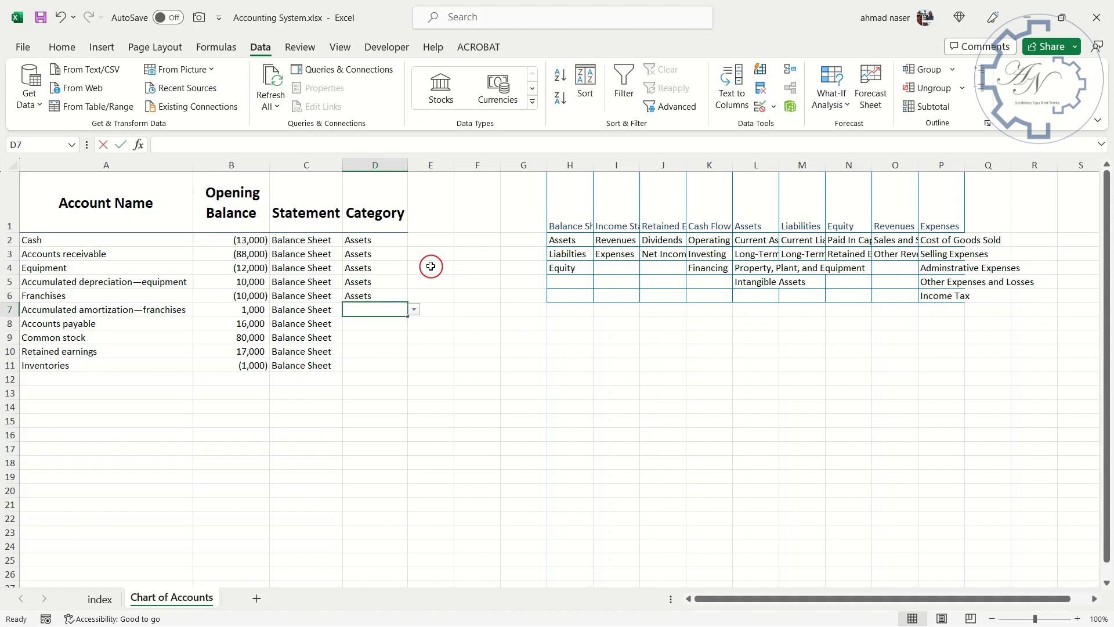
pyautogui.write('a')
pyautogui.press('Tab')
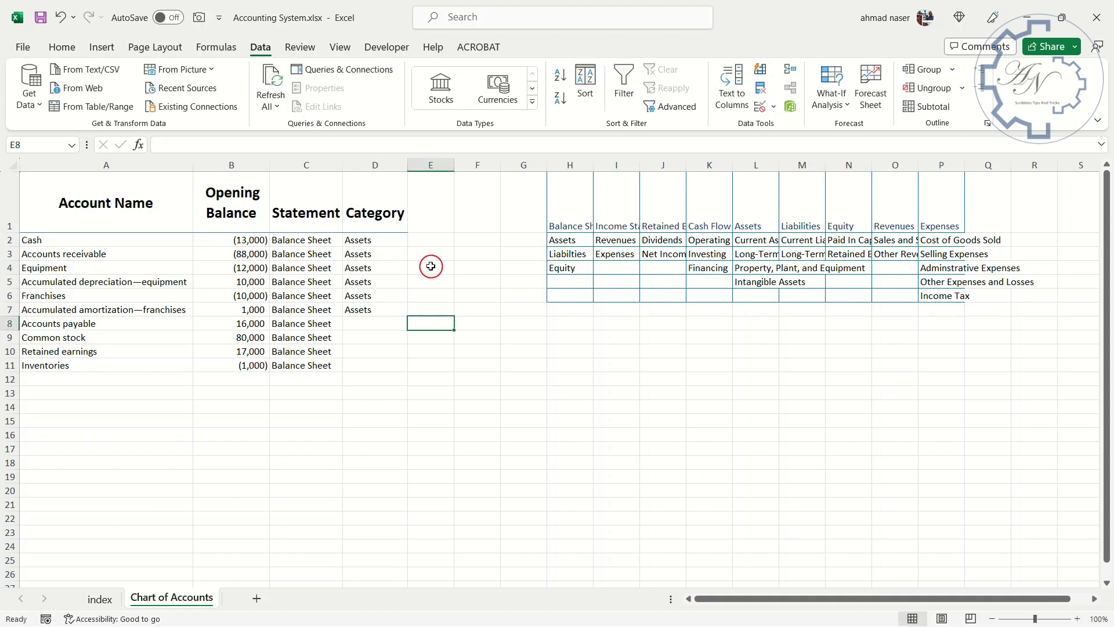
pyautogui.press('Return')
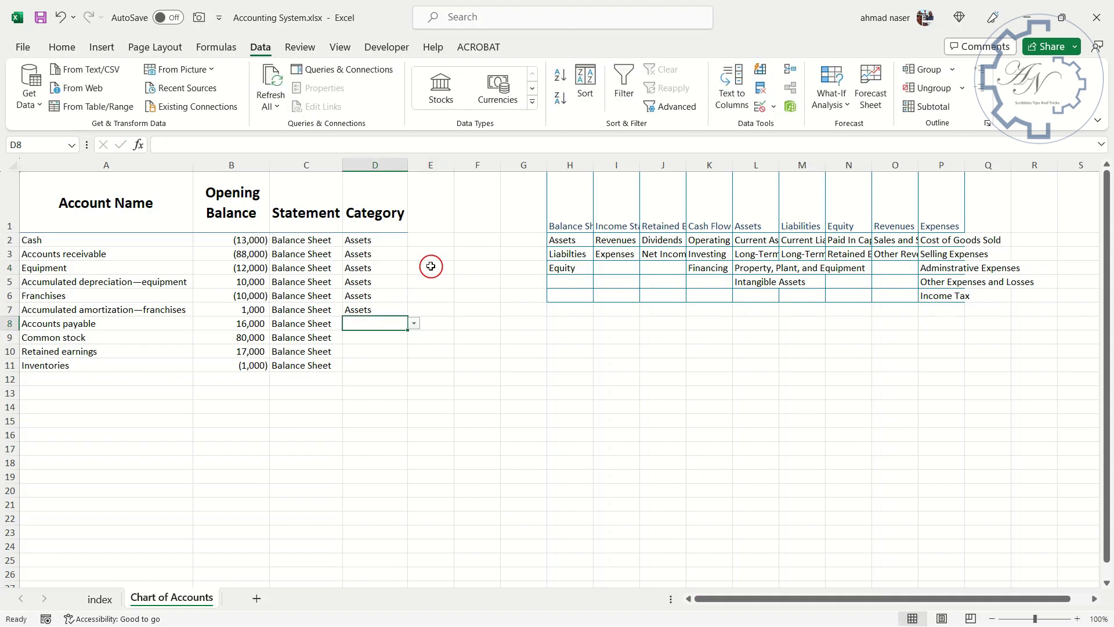
# Step: Enter Liabilties for Accounts payable, Equity for Common stock and Retained earnings, Assets for Inventories
pyautogui.write('l')
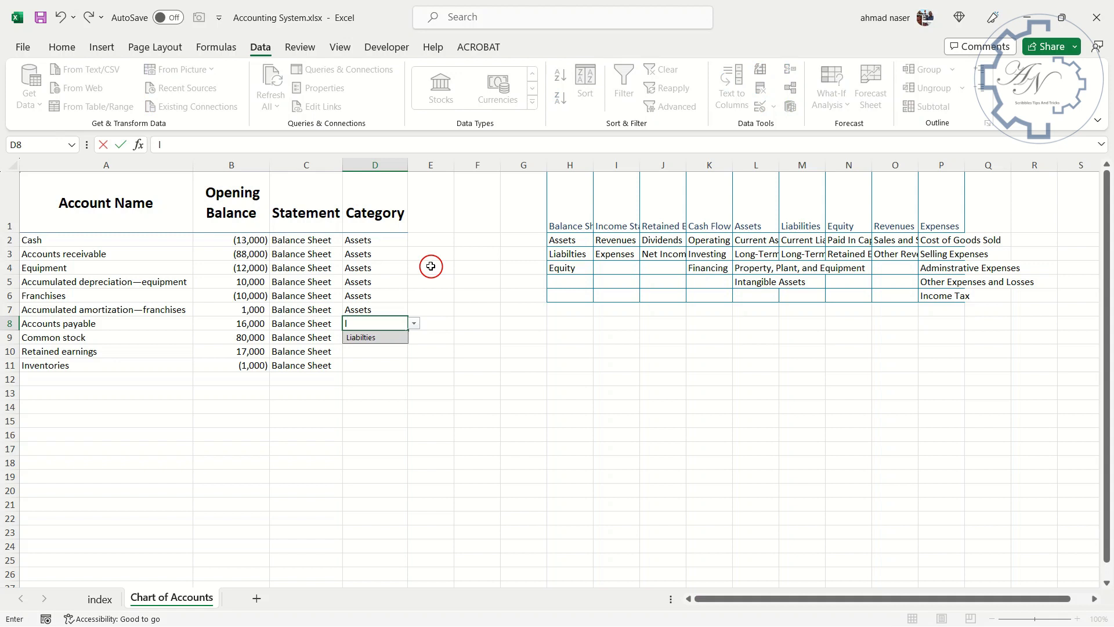
pyautogui.press('Return')
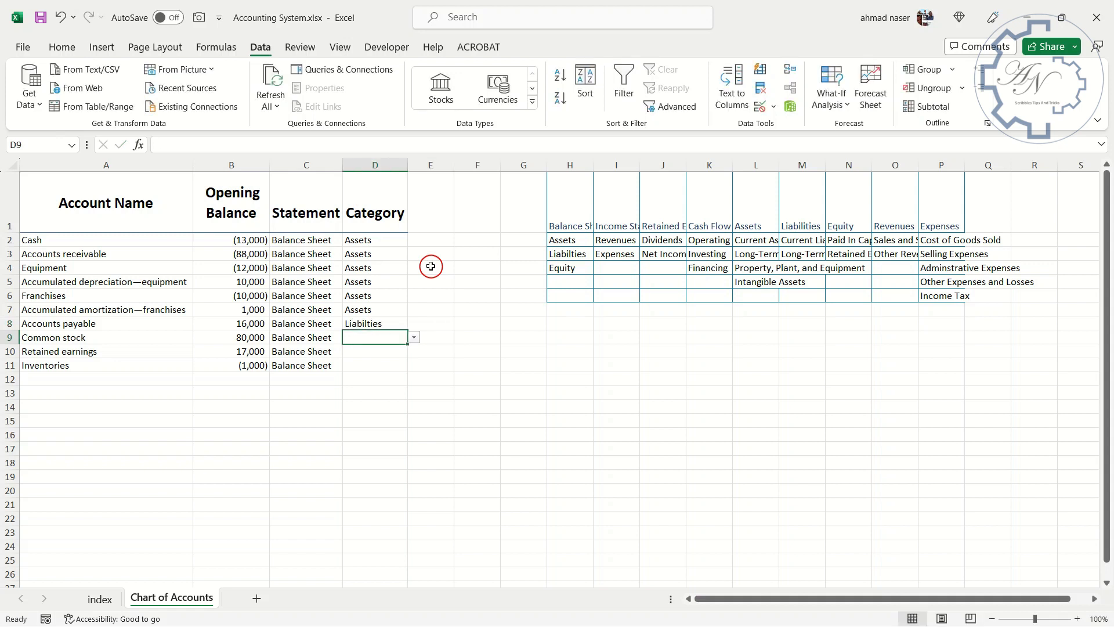
pyautogui.write('e')
pyautogui.press('Return')
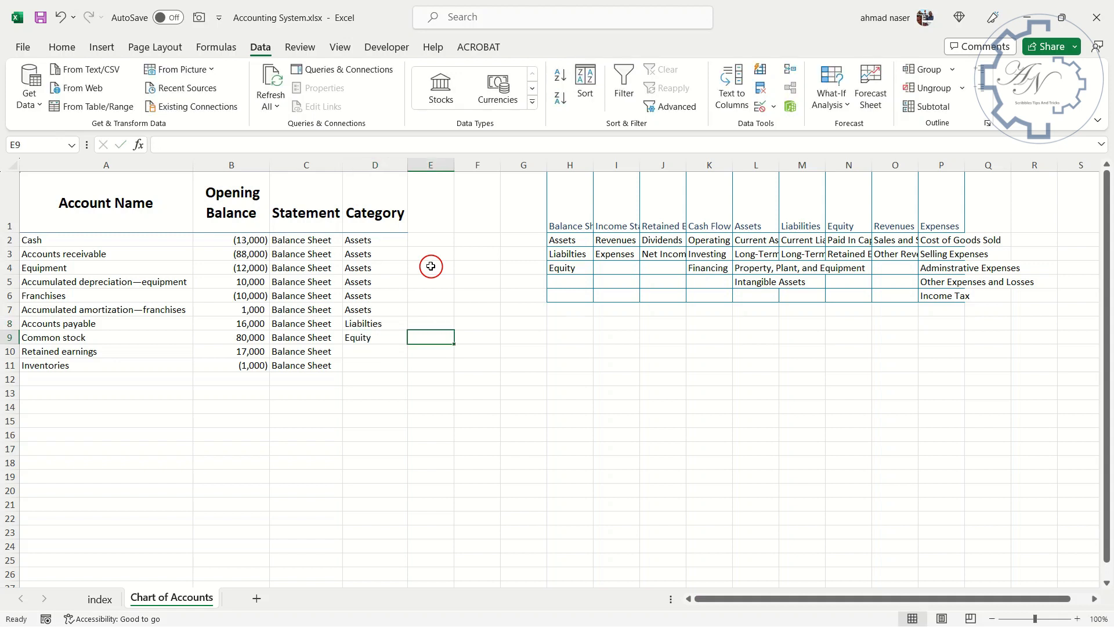
pyautogui.write('e')
pyautogui.press('Tab')
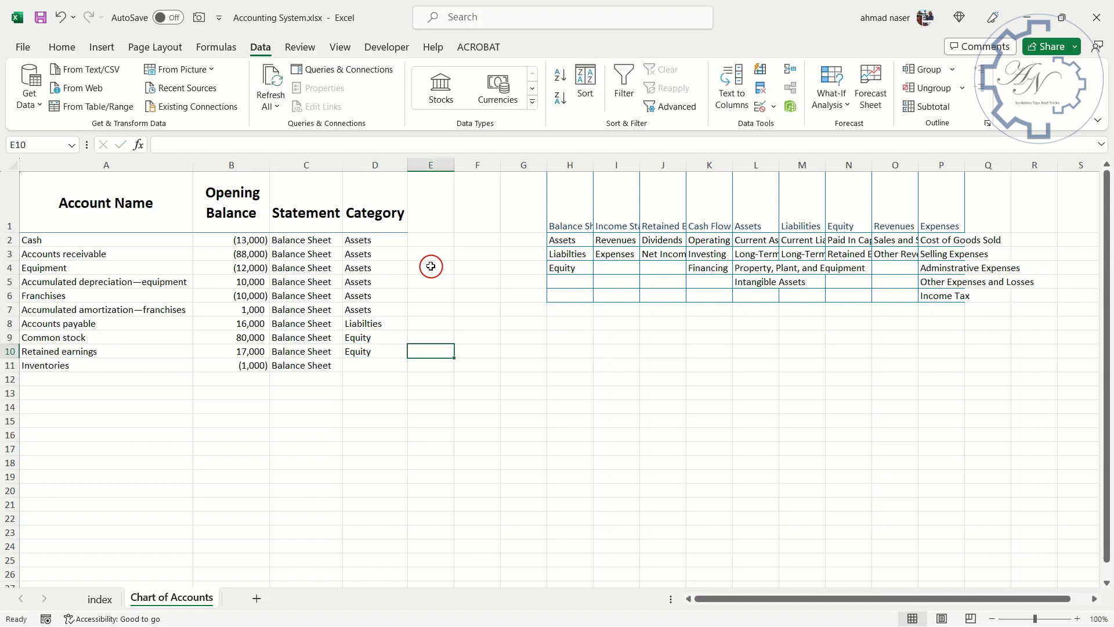
pyautogui.press('Return')
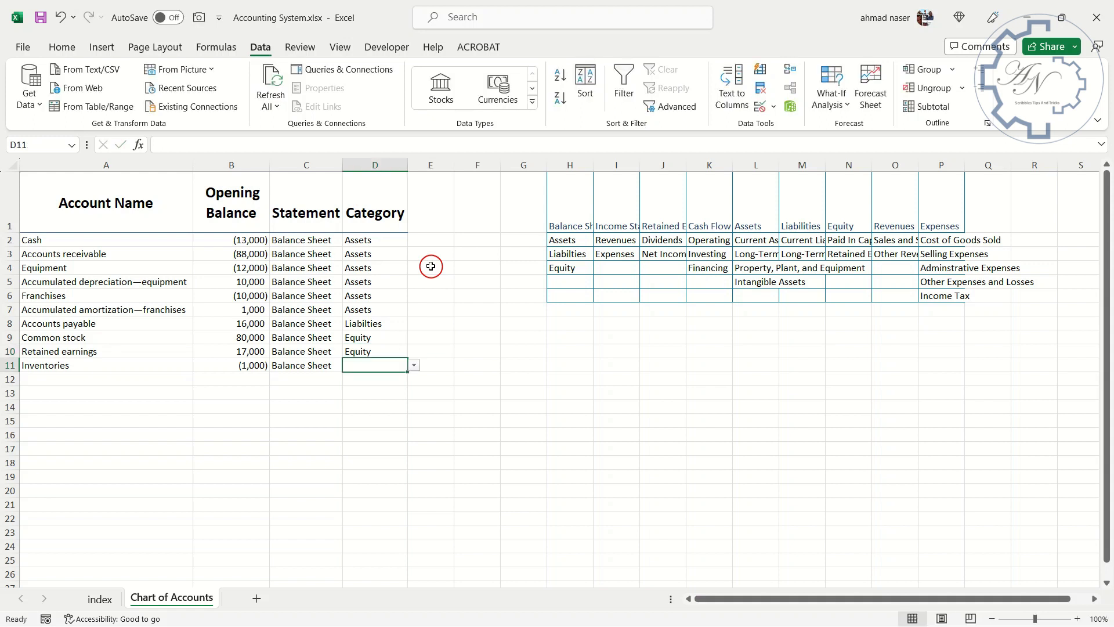
pyautogui.write('a')
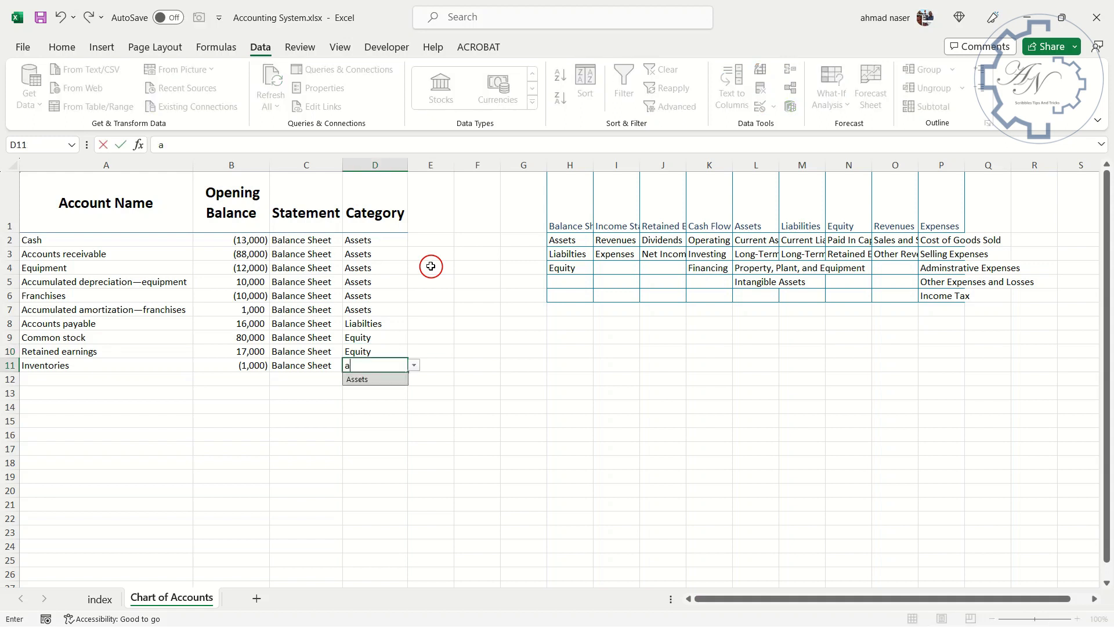
pyautogui.press('Tab')
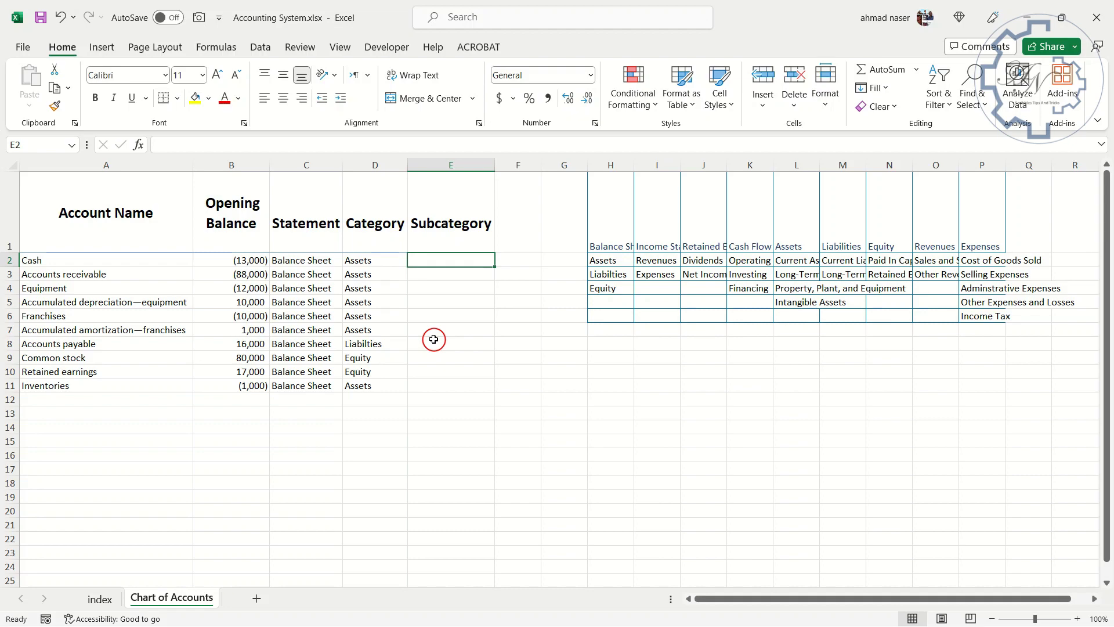
# Step: In E2 enter =XLOOKUP(D2,$L$1:$P$1,$L$2:$P$6) to spill the subcategory list
pyautogui.write('=xl')
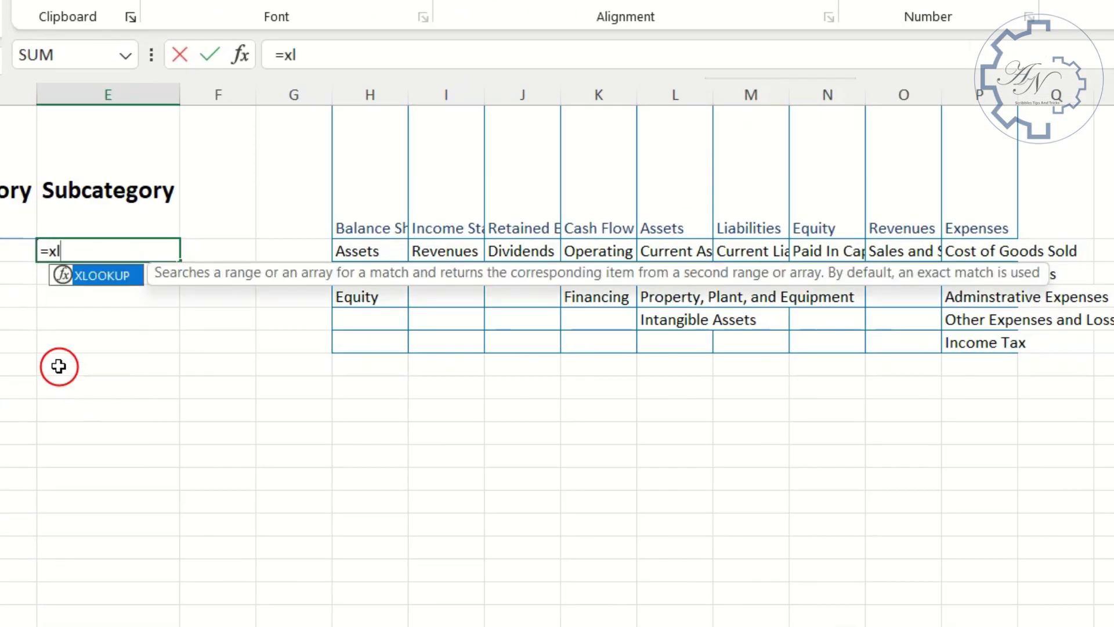
pyautogui.doubleClick(104, 275)
pyautogui.click(17, 250)
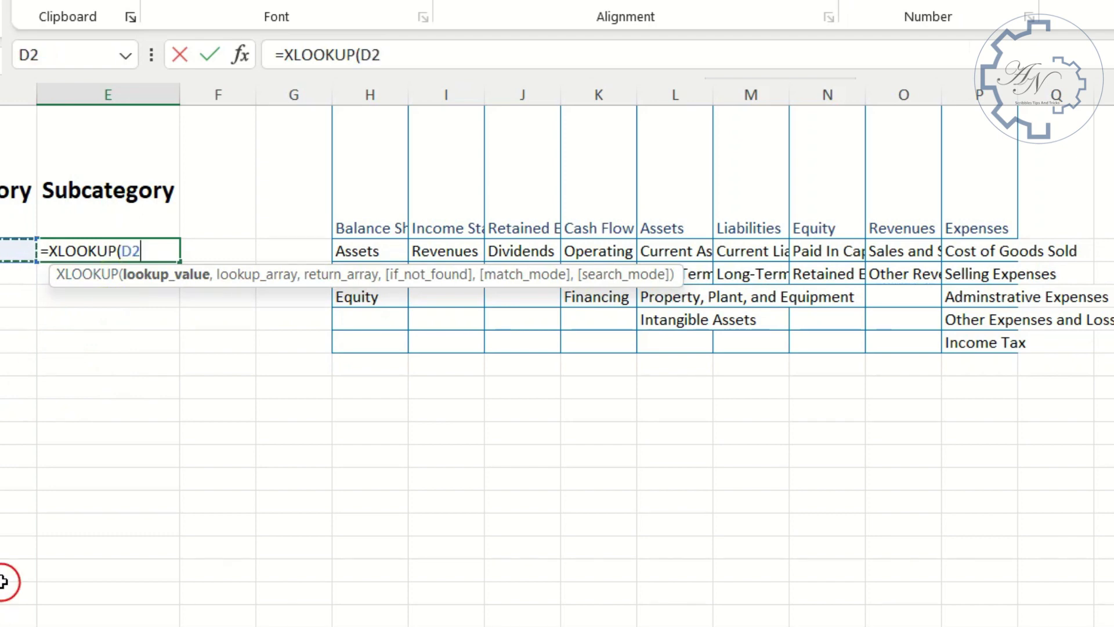
pyautogui.write(',')
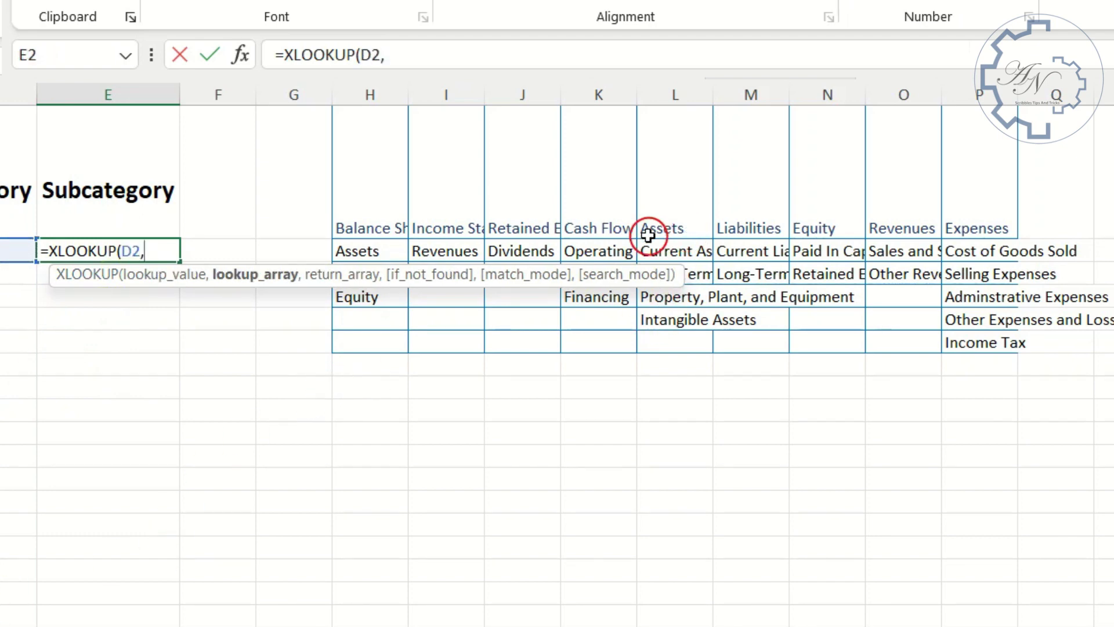
pyautogui.moveTo(658, 209); pyautogui.dragTo(955, 211)
pyautogui.press('F4')
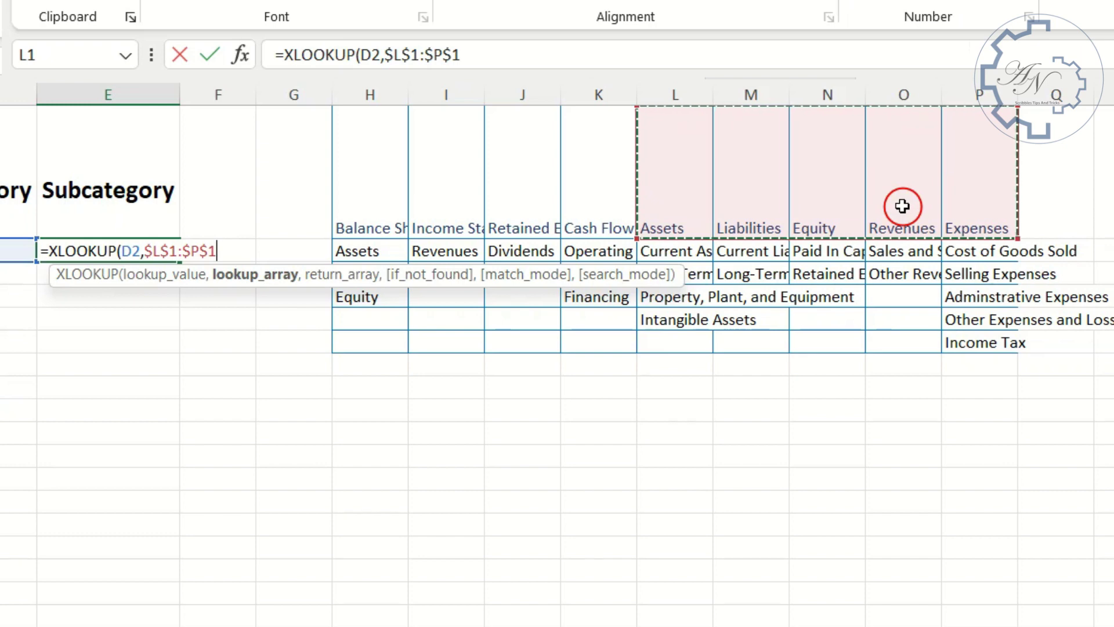
pyautogui.write(',')
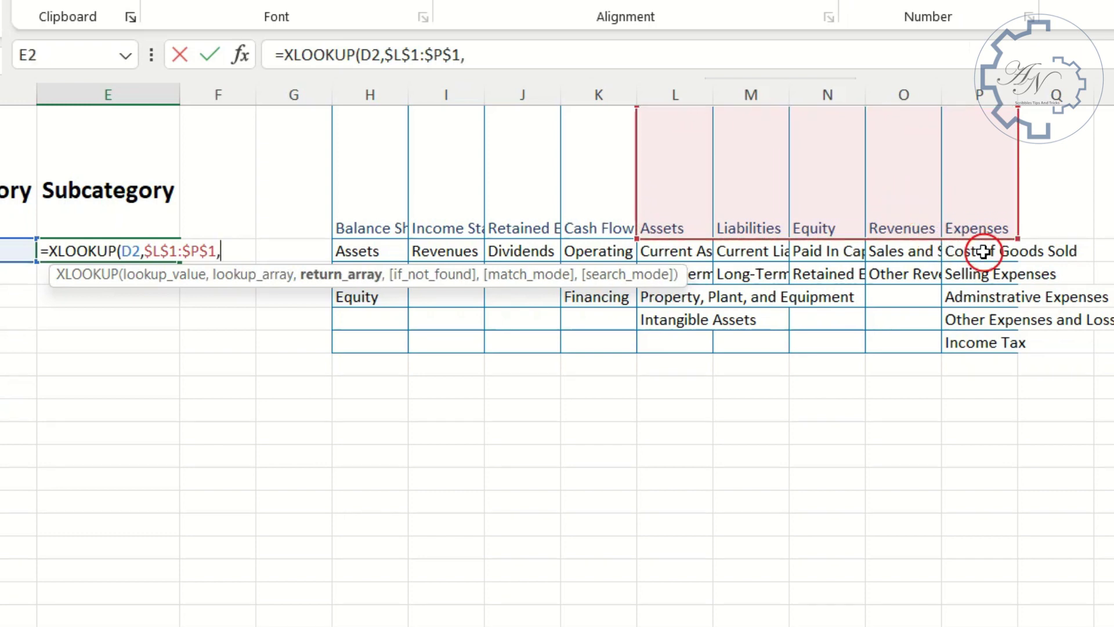
pyautogui.moveTo(987, 249); pyautogui.dragTo(671, 330)
pyautogui.press('F4')
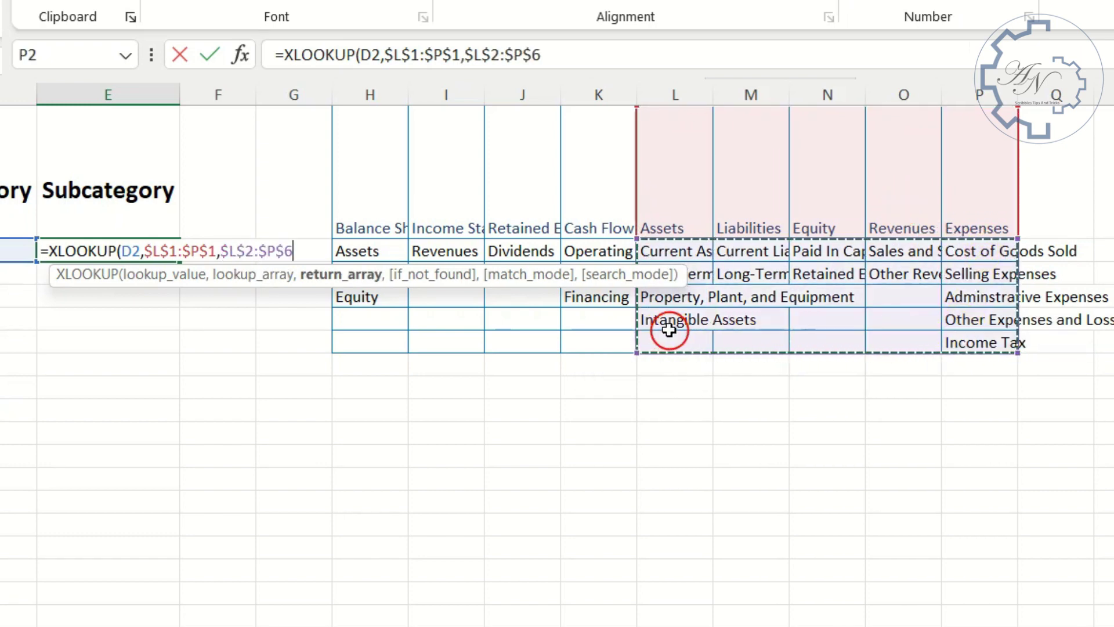
pyautogui.press('Return')
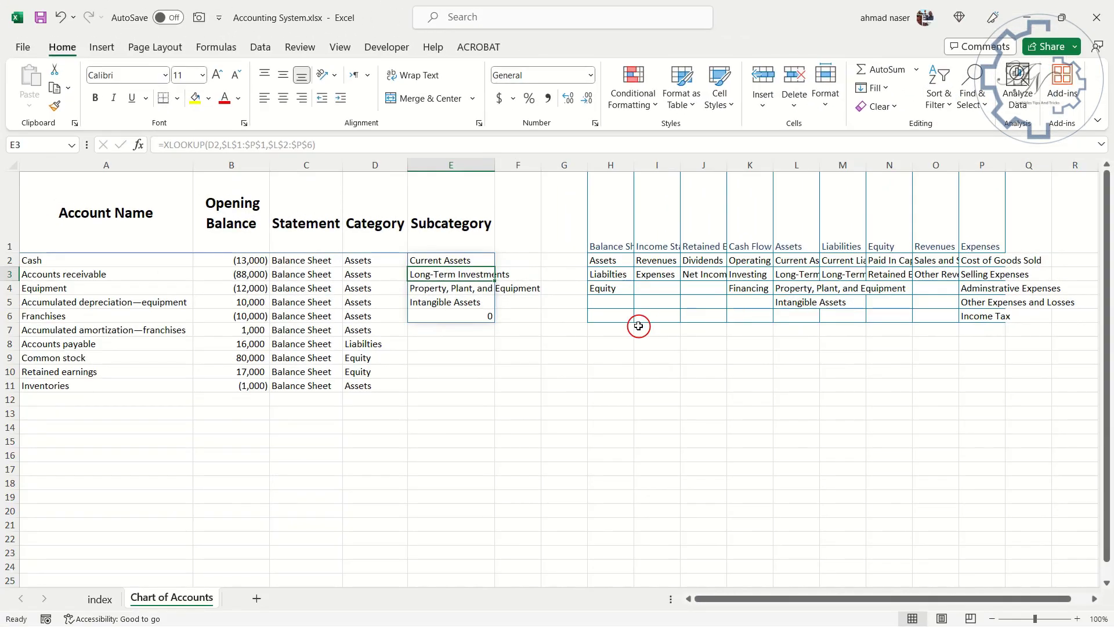
# Step: Change E2's lookup value to D1, then cut the whole formula out of E2
pyautogui.click(454, 260)
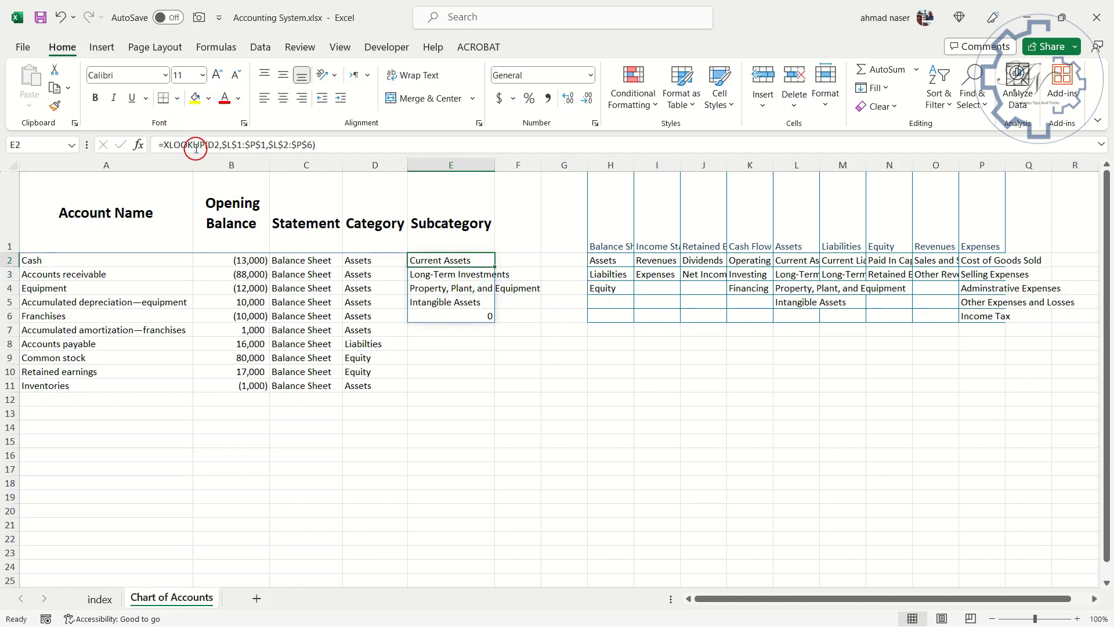
pyautogui.doubleClick(216, 144)
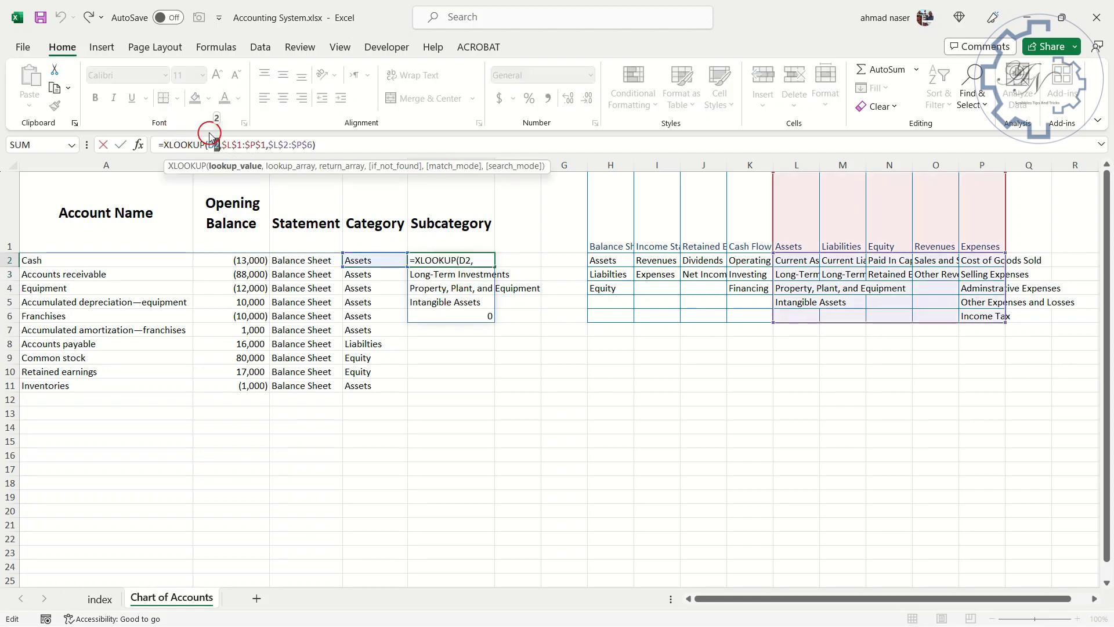
pyautogui.write('D1')
pyautogui.press('Return')
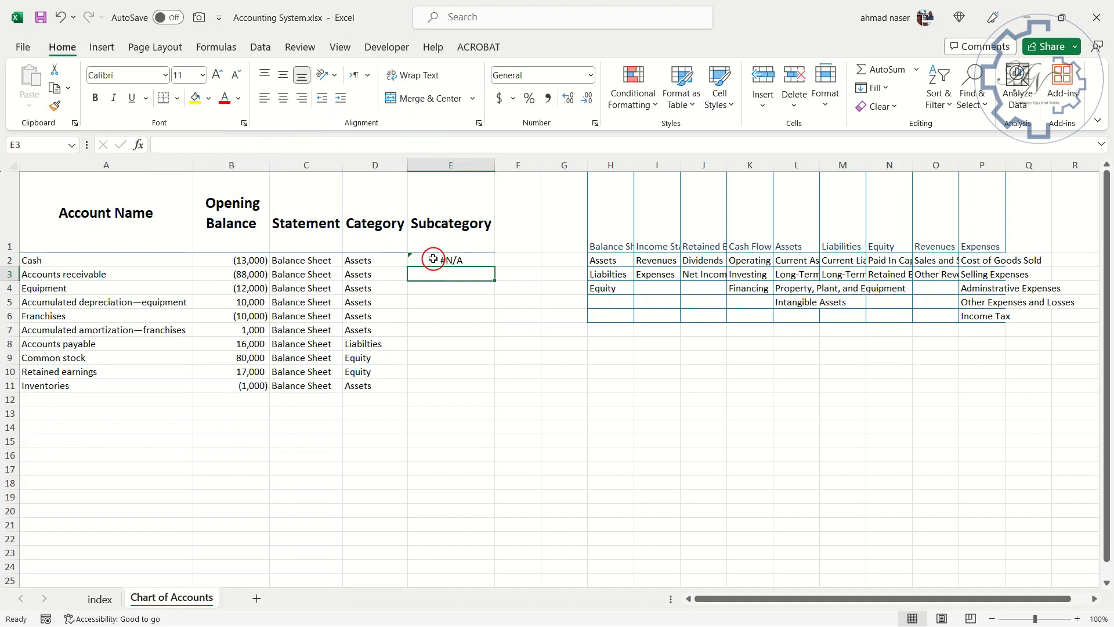
pyautogui.click(435, 260)
pyautogui.tripleClick(372, 145)
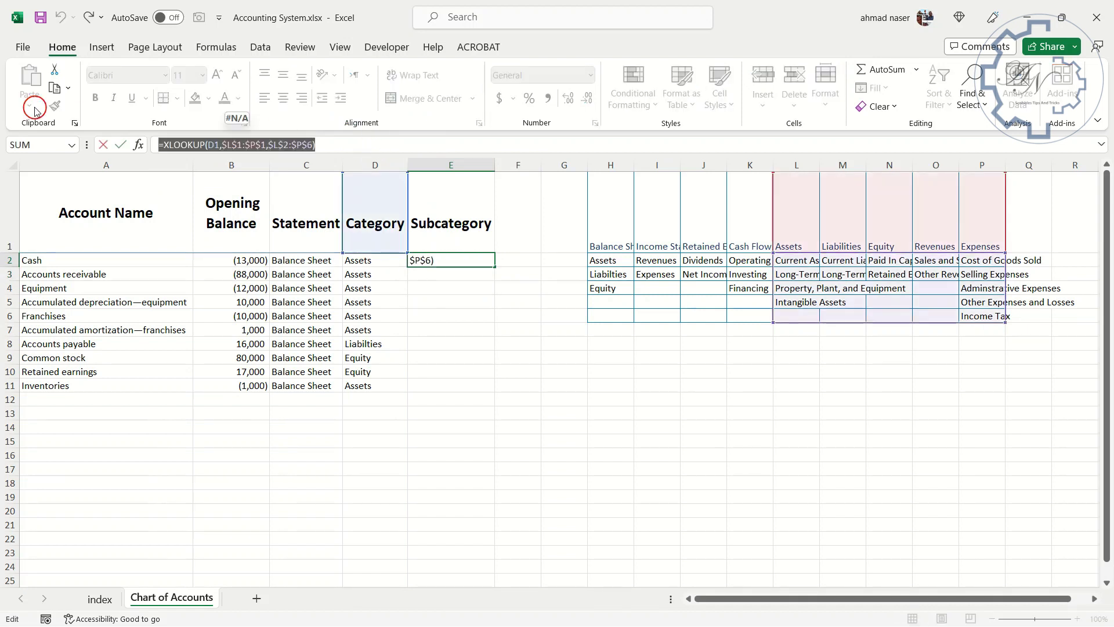
pyautogui.hotkey('ctrl', 'x')
pyautogui.press('Return')
# Step: Give column E list validation sourced from the pasted XLOOKUP formula, accepting the warning
pyautogui.click(455, 165)
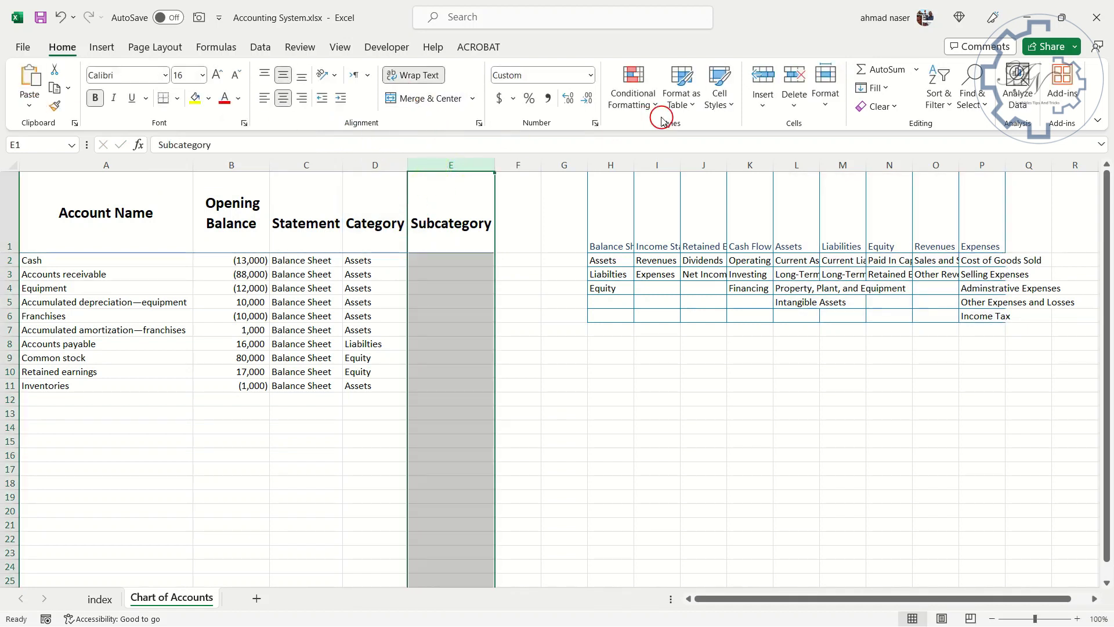
pyautogui.click(274, 51)
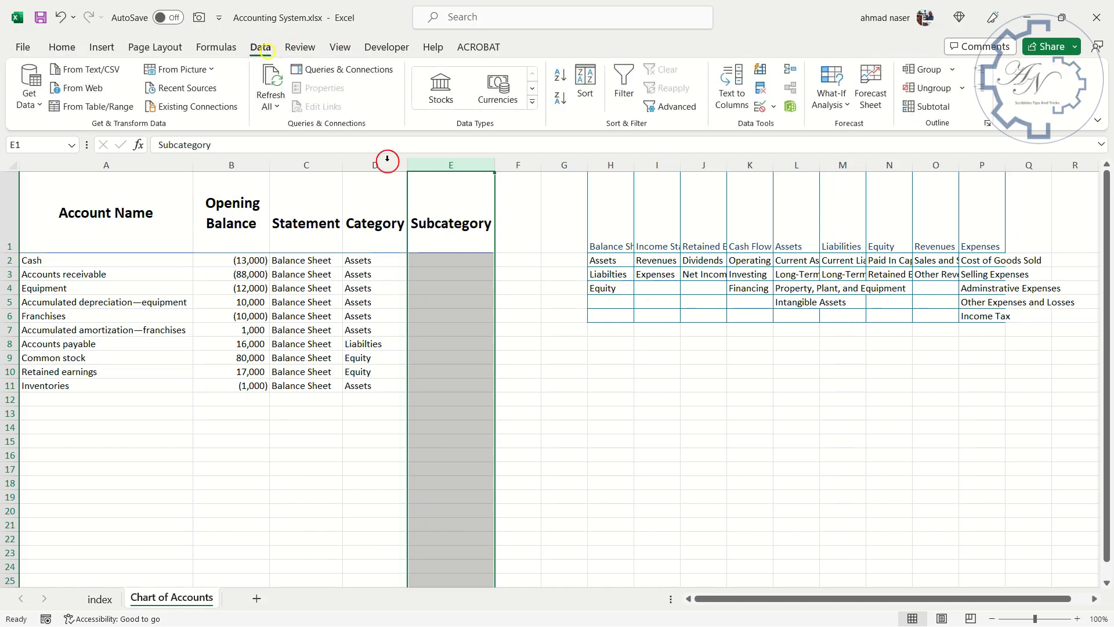
pyautogui.click(789, 108)
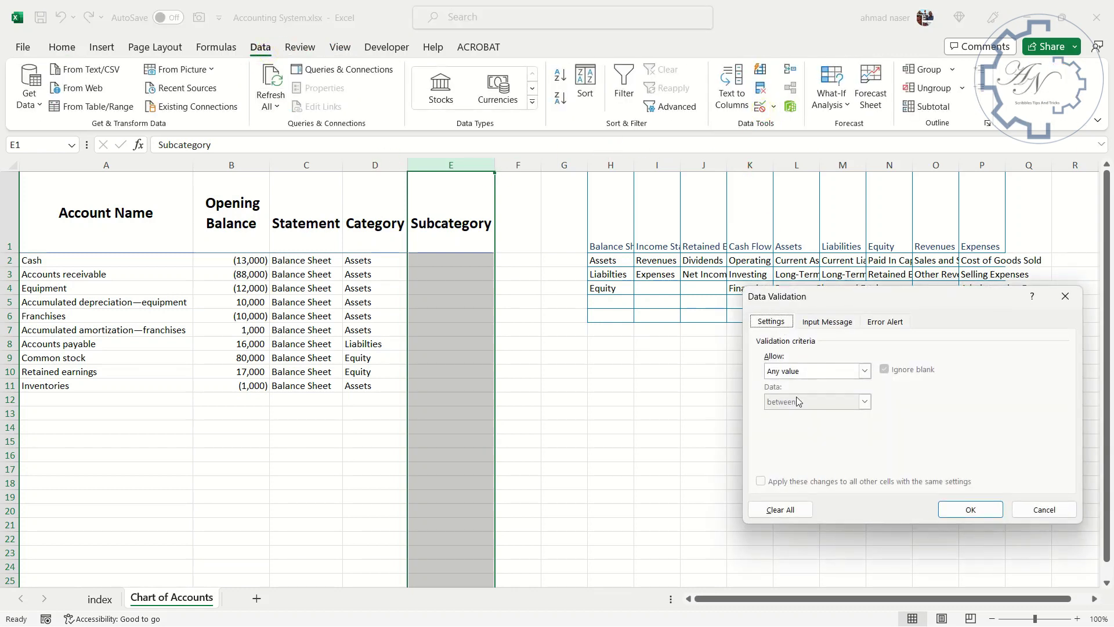
pyautogui.click(845, 371)
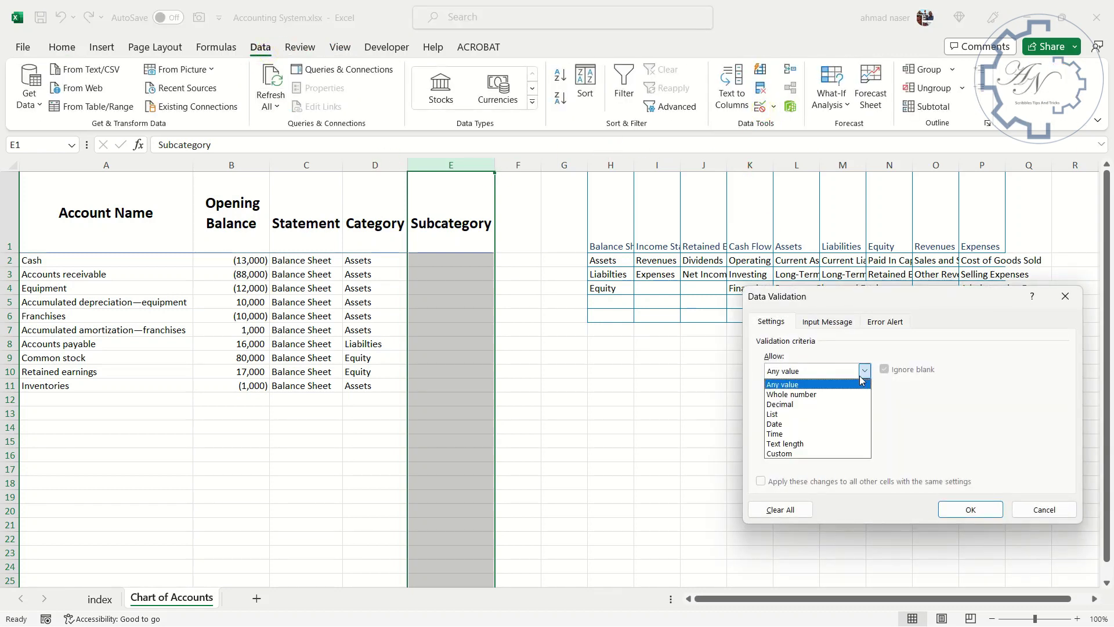
pyautogui.click(821, 414)
pyautogui.click(808, 431)
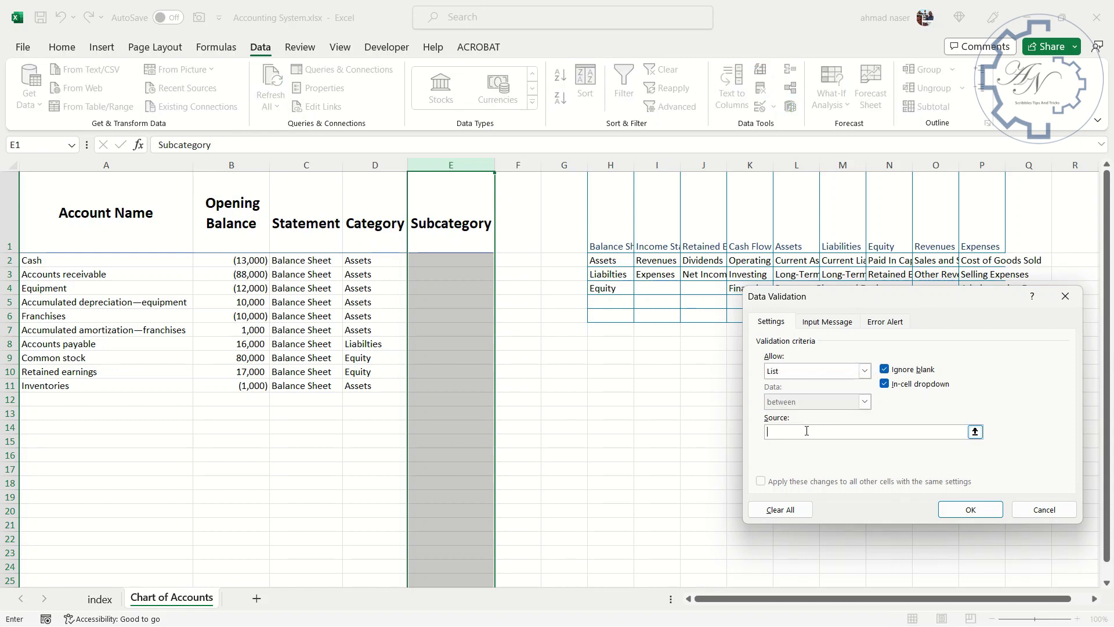
pyautogui.hotkey('ctrl', 'v')
pyautogui.click(970, 512)
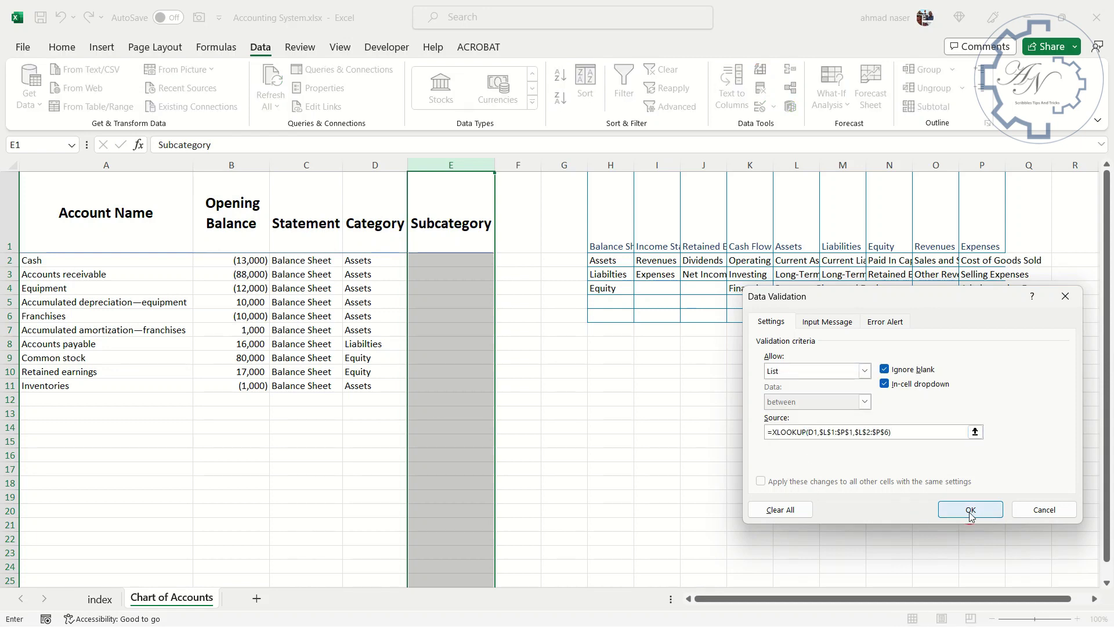
pyautogui.click(530, 358)
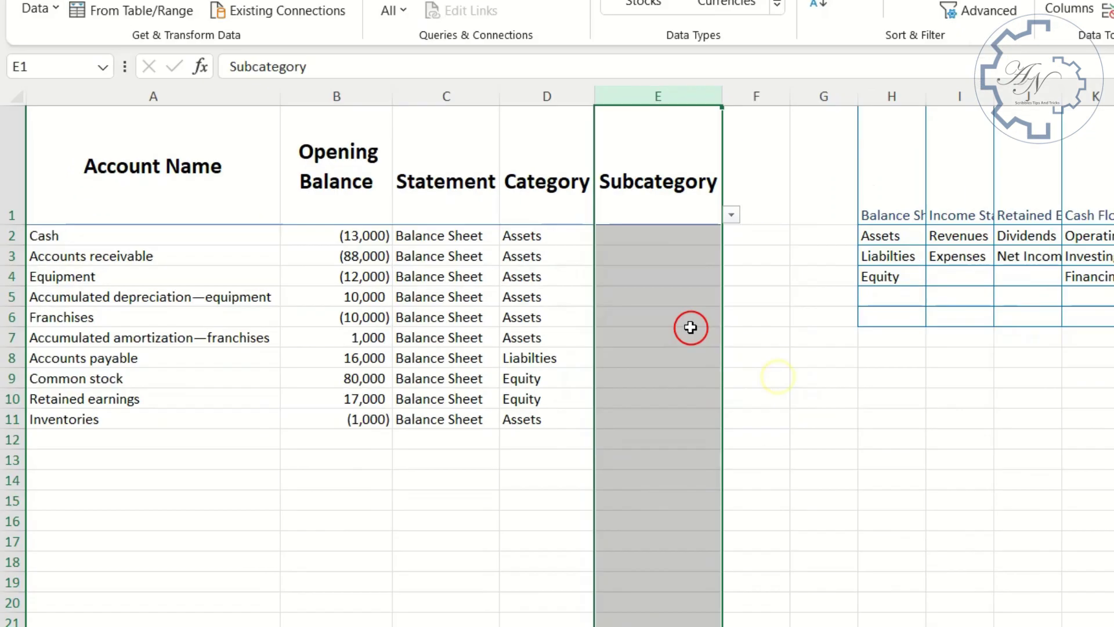
# Step: Fill Current Assets in E2:E3 and Property, Plant, and Equipment in E4:E5
pyautogui.click(673, 240)
pyautogui.click(731, 235)
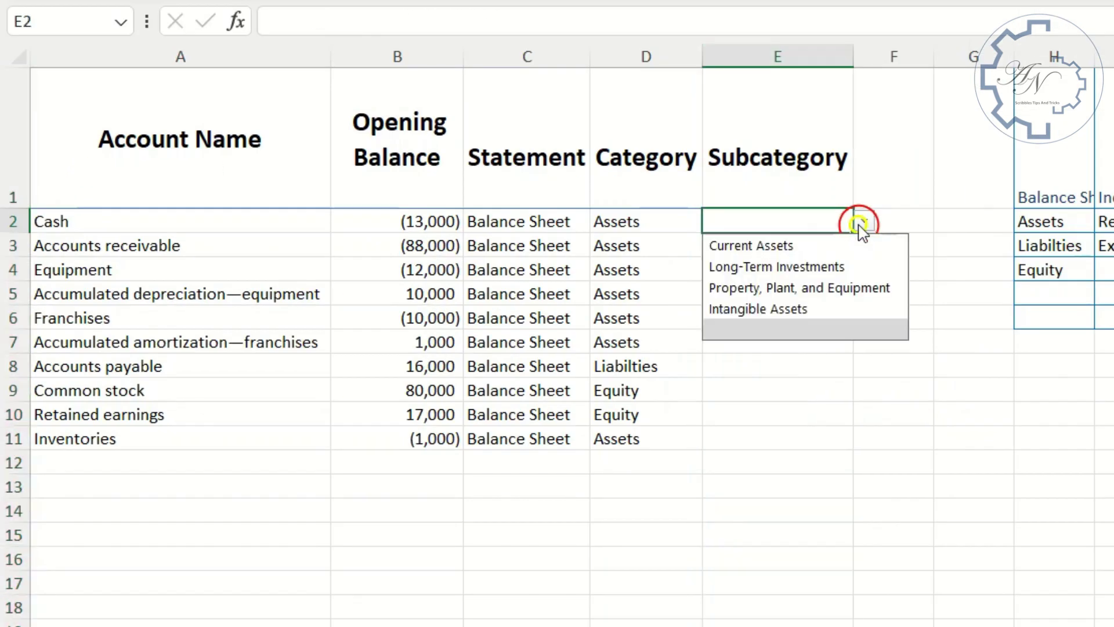
pyautogui.click(835, 251)
pyautogui.click(778, 254)
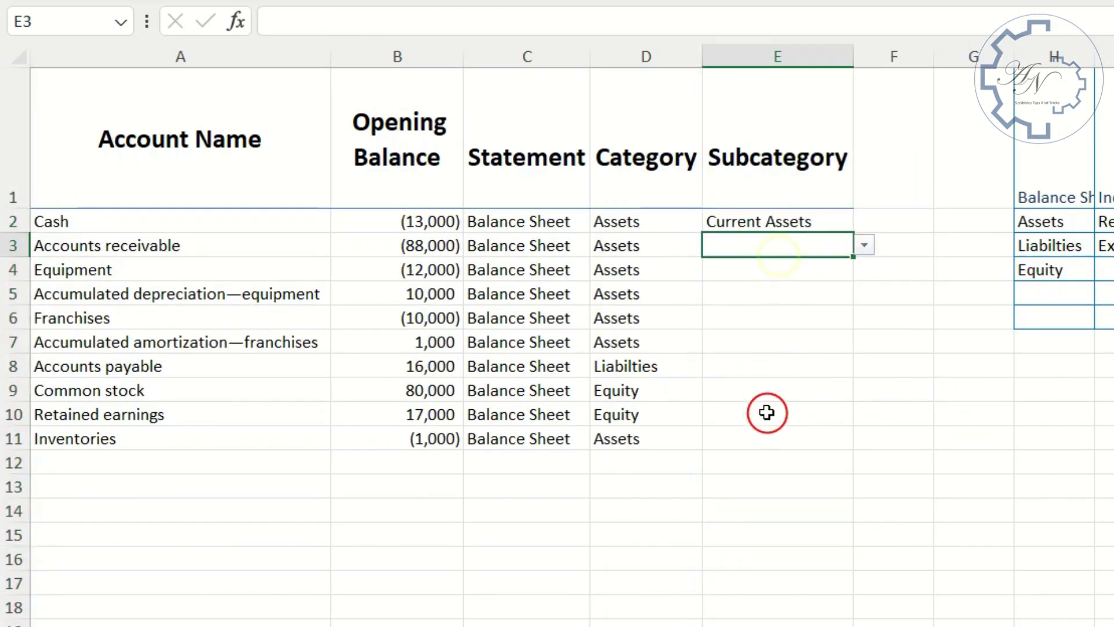
pyautogui.write('cu')
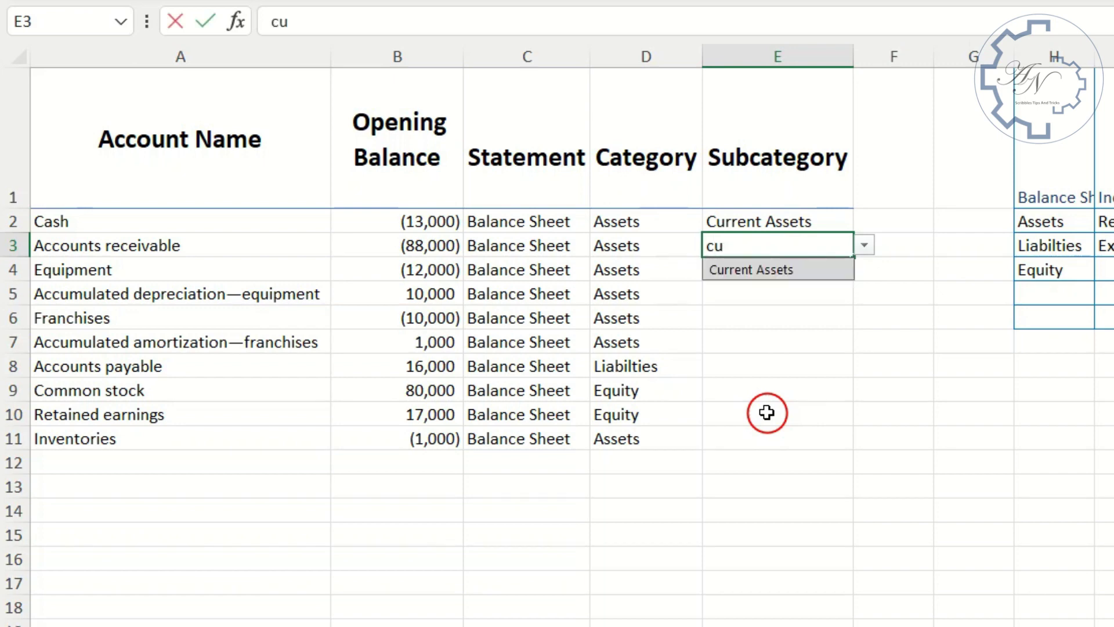
pyautogui.press('Down')
pyautogui.press('Return')
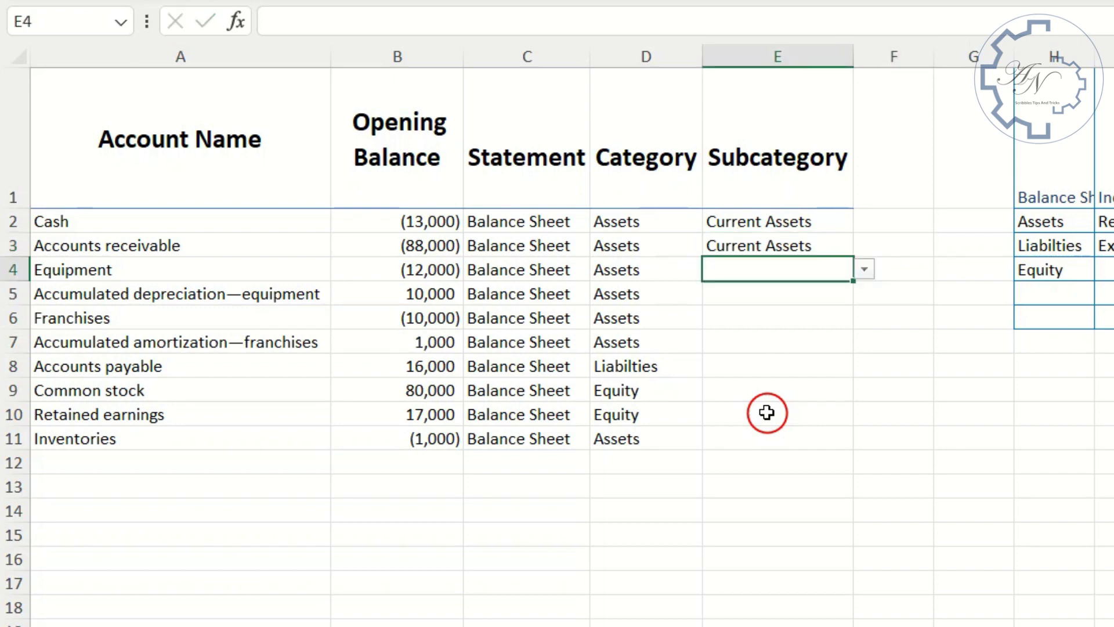
pyautogui.write('pr')
pyautogui.press('Down')
pyautogui.press('Tab')
pyautogui.press('Down')
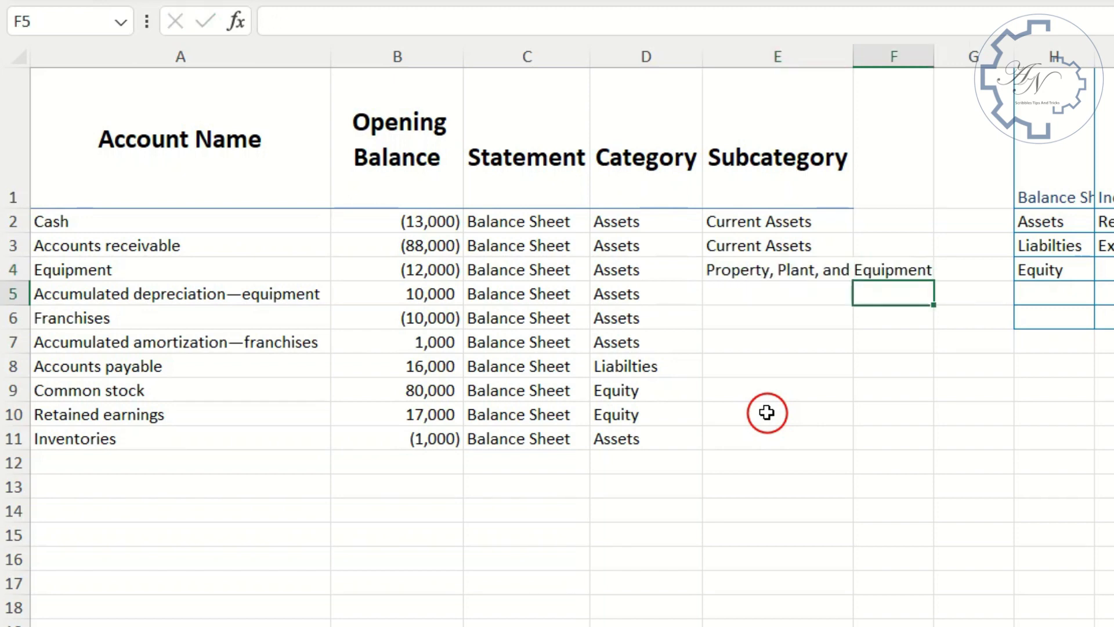
pyautogui.press('Left')
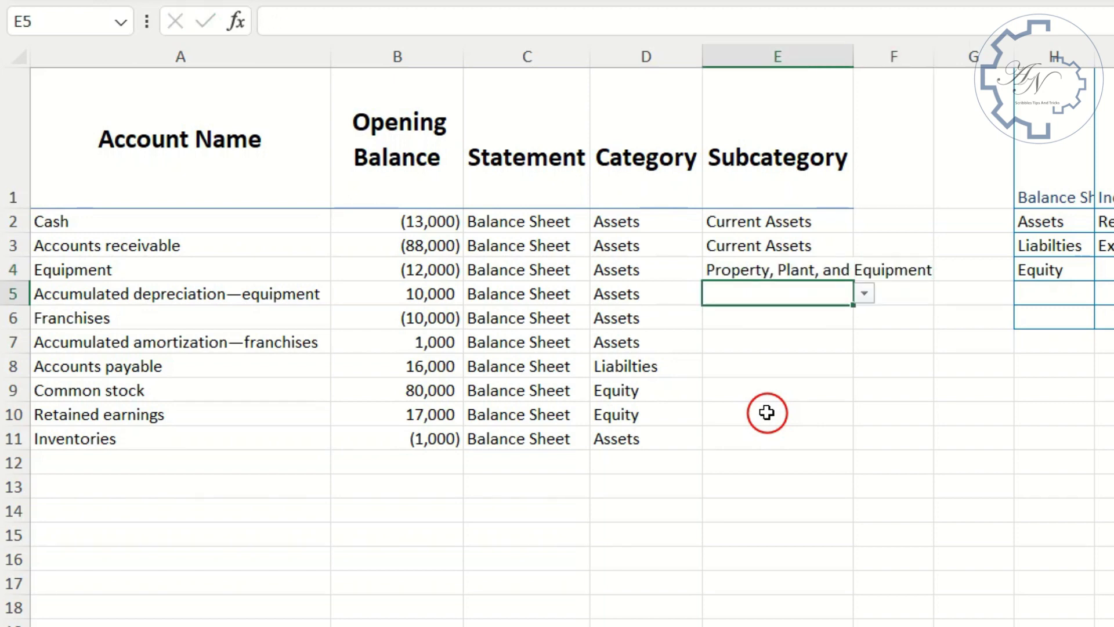
pyautogui.write('perty, Plant, and Equipment')
pyautogui.press('Return')
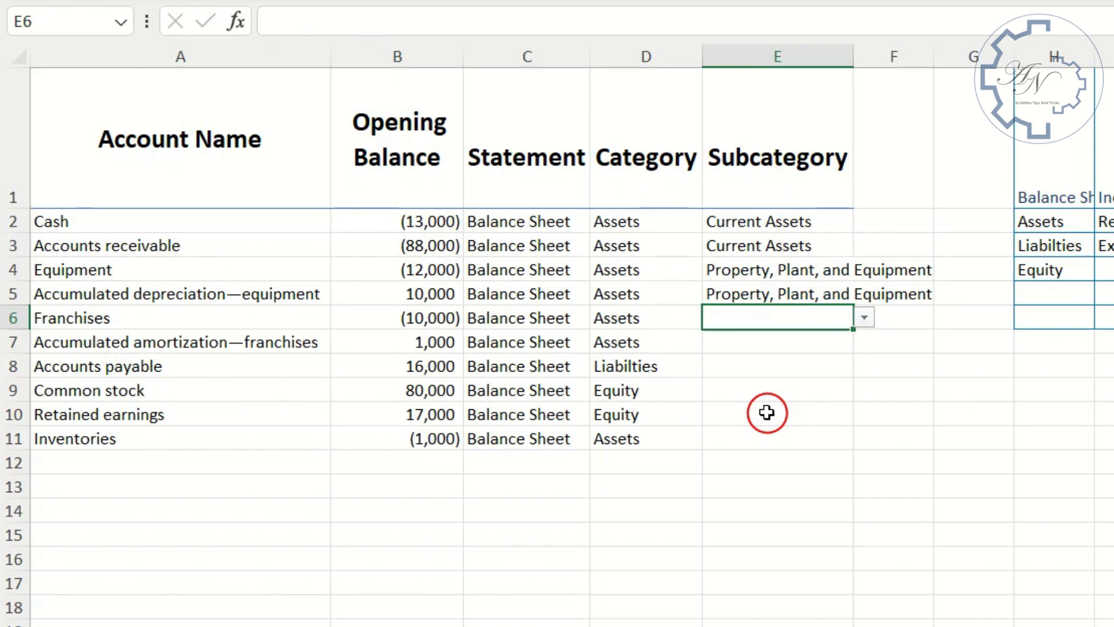
# Step: Fill Intangible Assets in E6:E7 and Current Liabilities for Accounts payable in E8
pyautogui.write('in')
pyautogui.press('Tab')
pyautogui.press('Down')
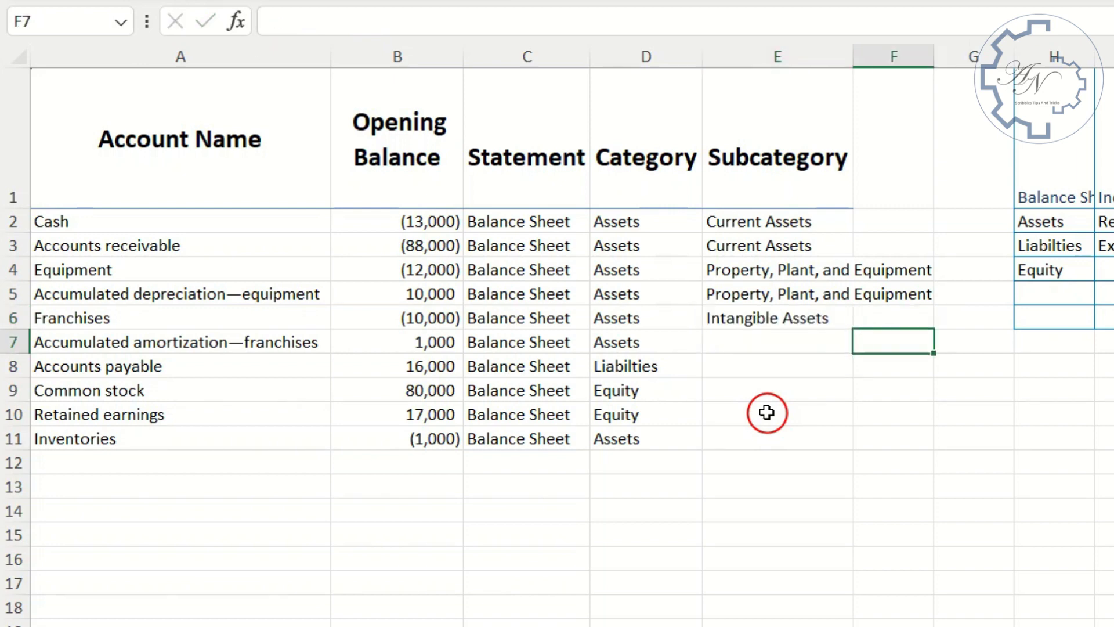
pyautogui.press('Left')
pyautogui.write('in')
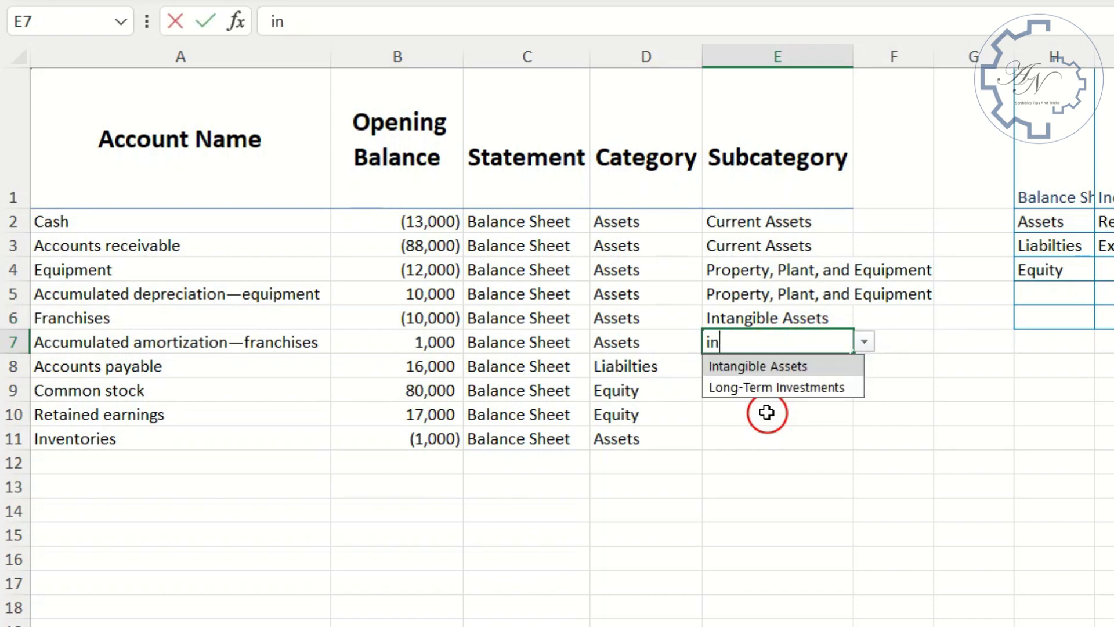
pyautogui.press('Tab')
pyautogui.press('Down')
pyautogui.press('Left')
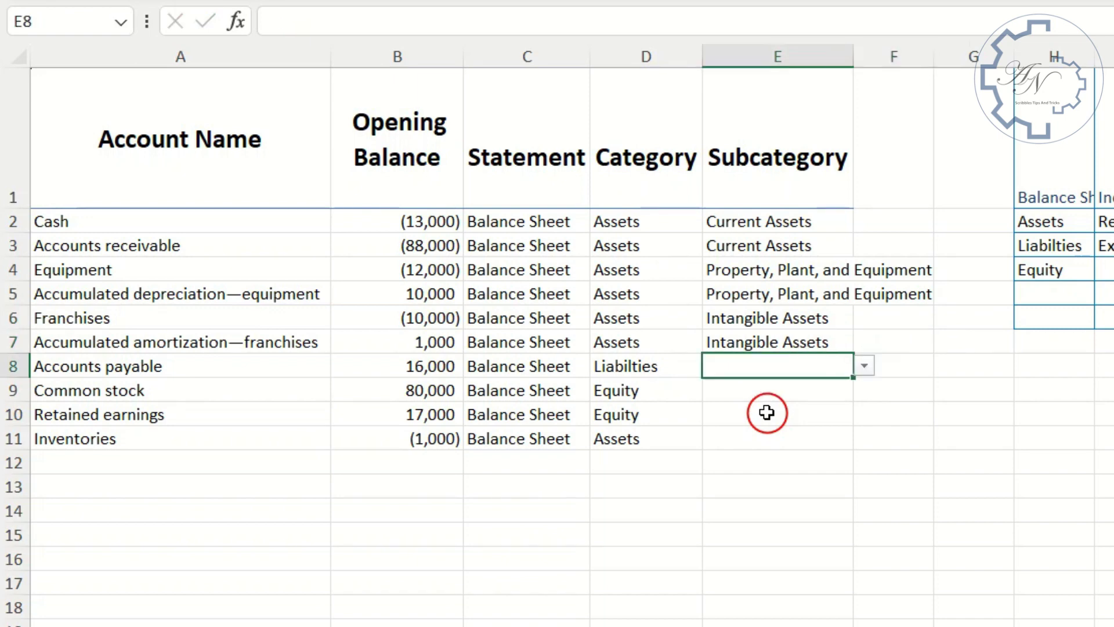
pyautogui.write('c')
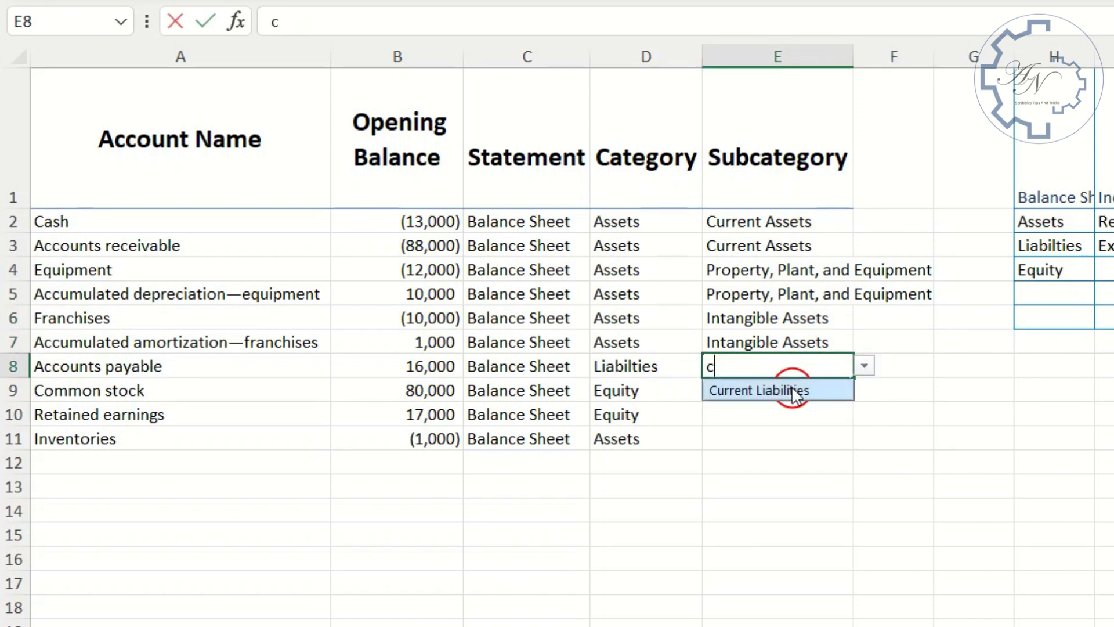
pyautogui.click(790, 389)
# Step: Pick Paid In Capital for E9, Retained Earnings for E10, Current Assets for E11
pyautogui.click(768, 393)
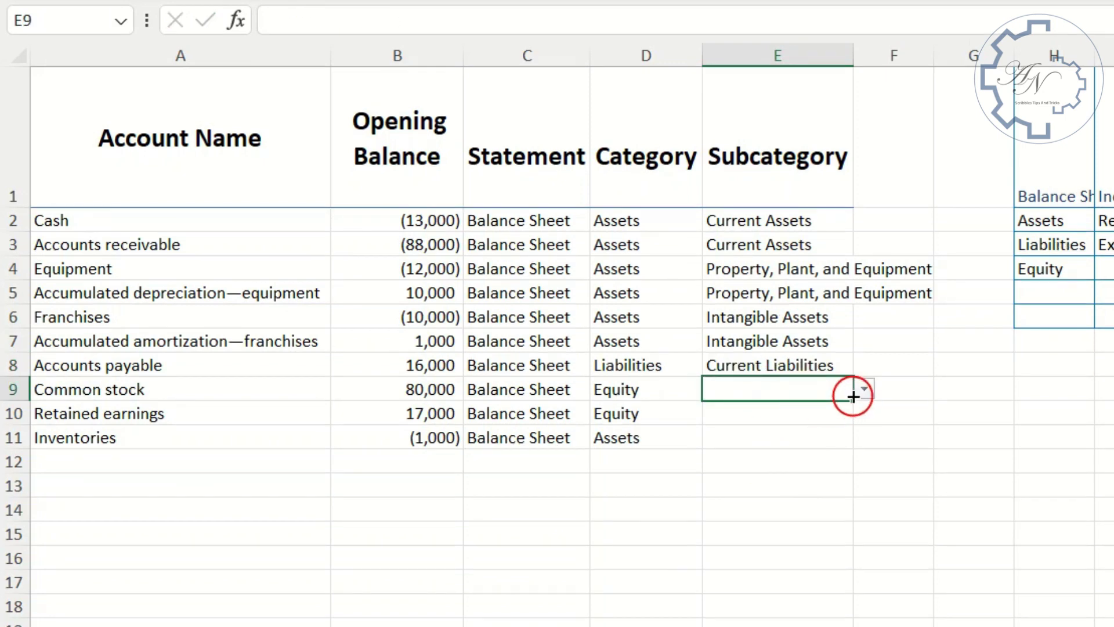
pyautogui.click(863, 390)
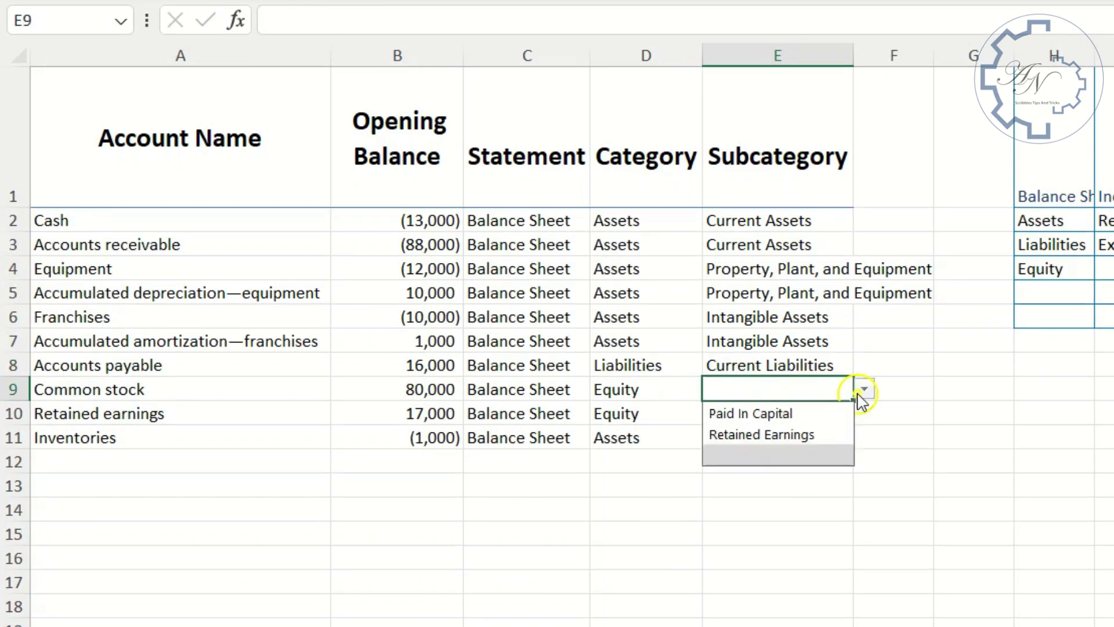
pyautogui.click(820, 417)
pyautogui.click(819, 443)
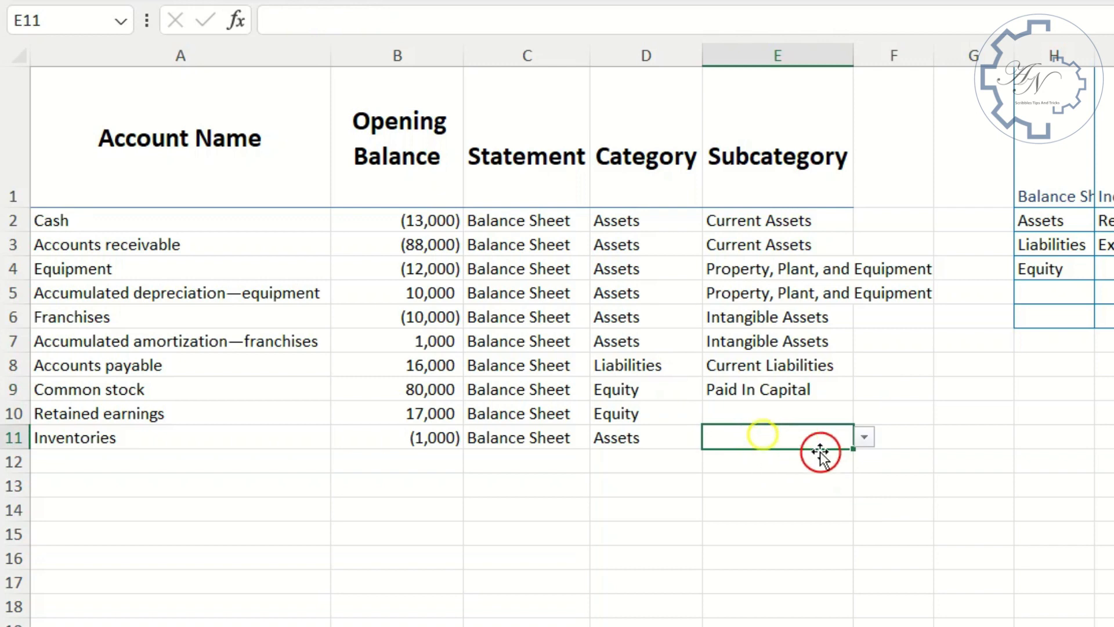
pyautogui.click(834, 413)
pyautogui.click(864, 412)
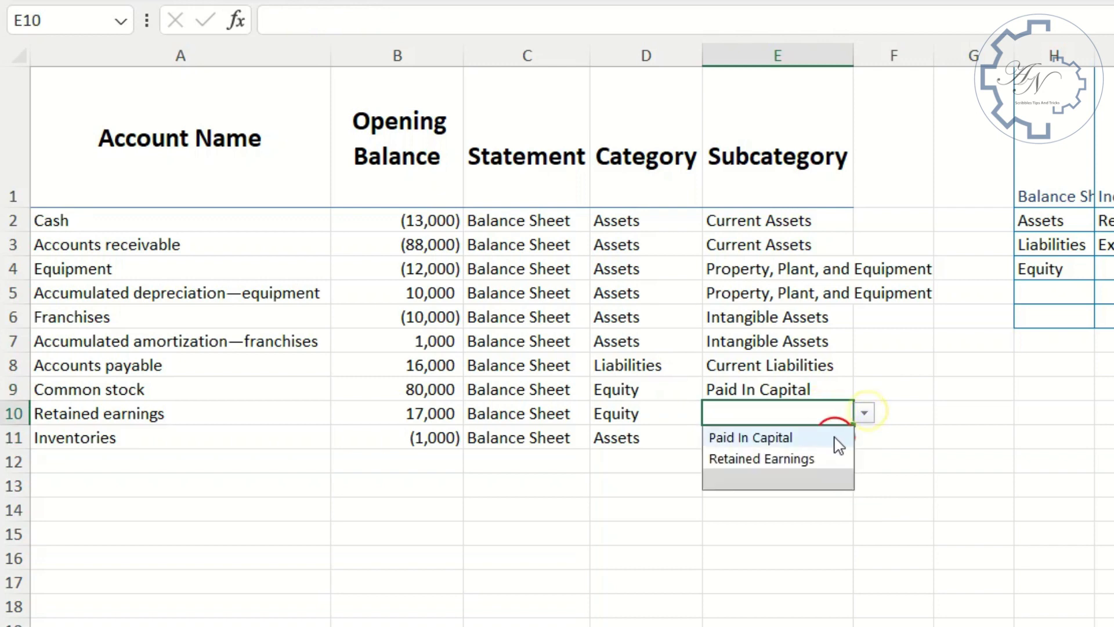
pyautogui.click(821, 459)
pyautogui.click(787, 445)
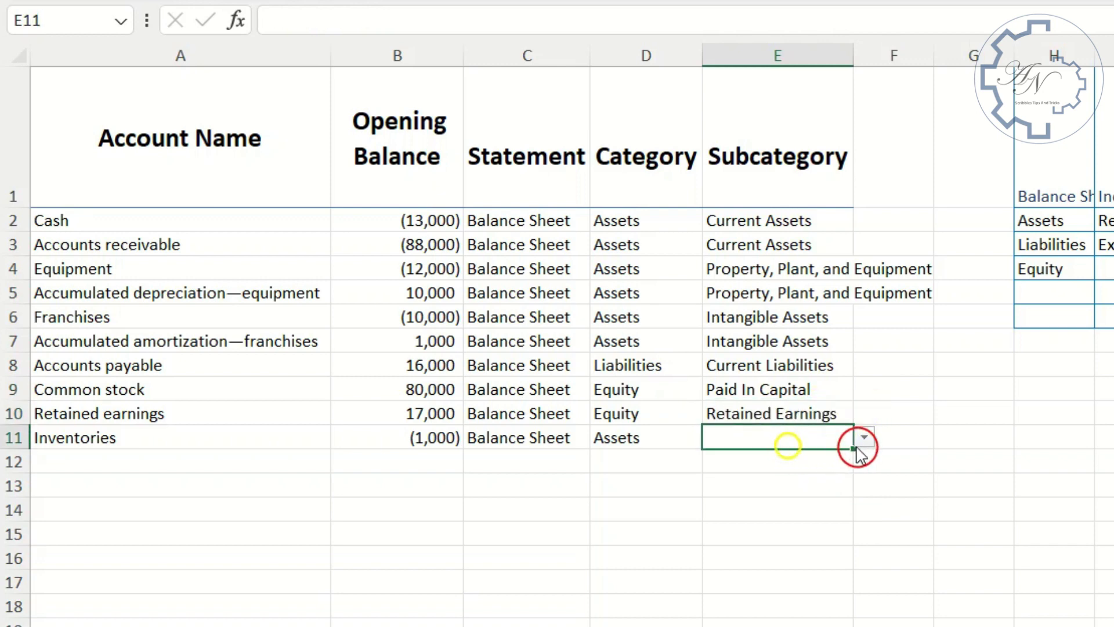
pyautogui.click(864, 436)
pyautogui.click(837, 464)
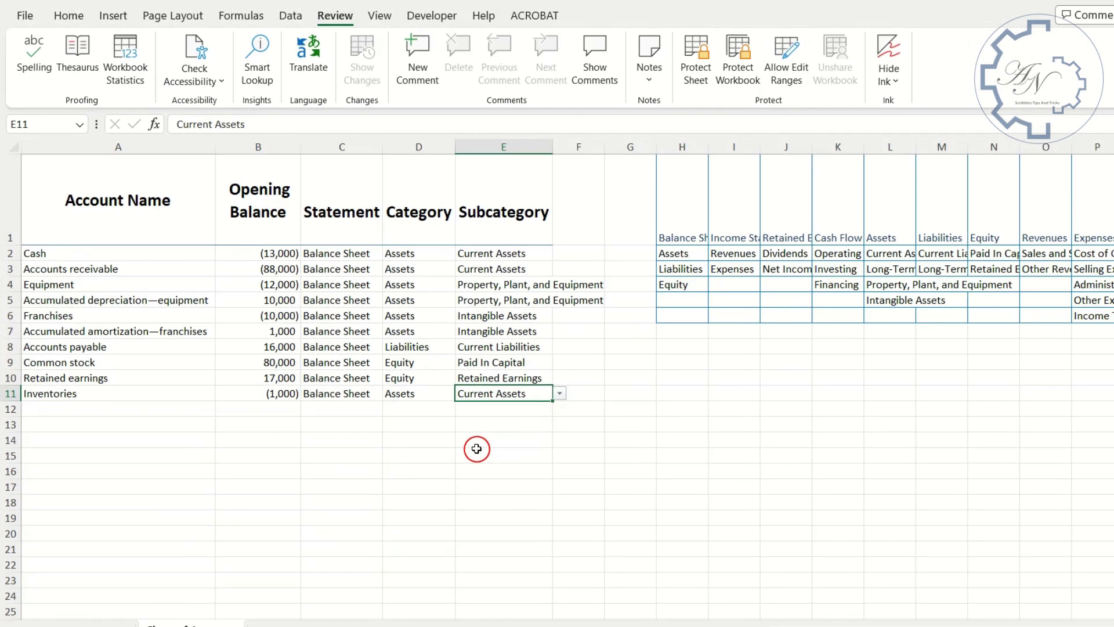
# Step: Start typing the cash Flows heading in F1
pyautogui.hotkey('ctrl', 'Up')
pyautogui.press('Right')
pyautogui.write('c')
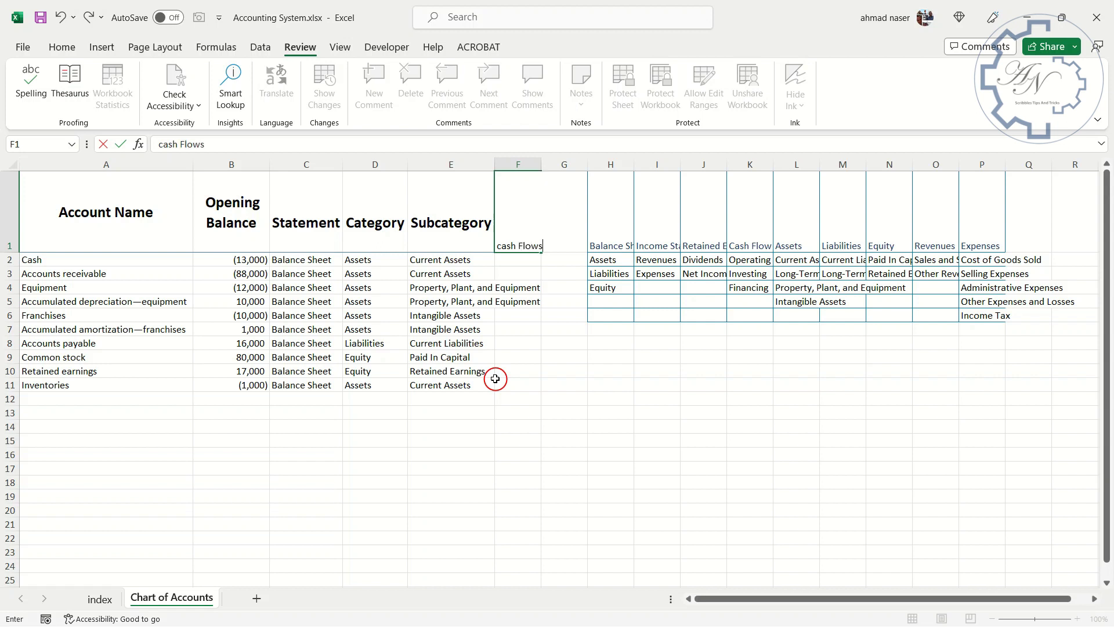
# Step: Finish the 'cash Flows' heading in F1 and autofit column E to its longest subcategory
pyautogui.write('ash Flows')
pyautogui.press('Return')
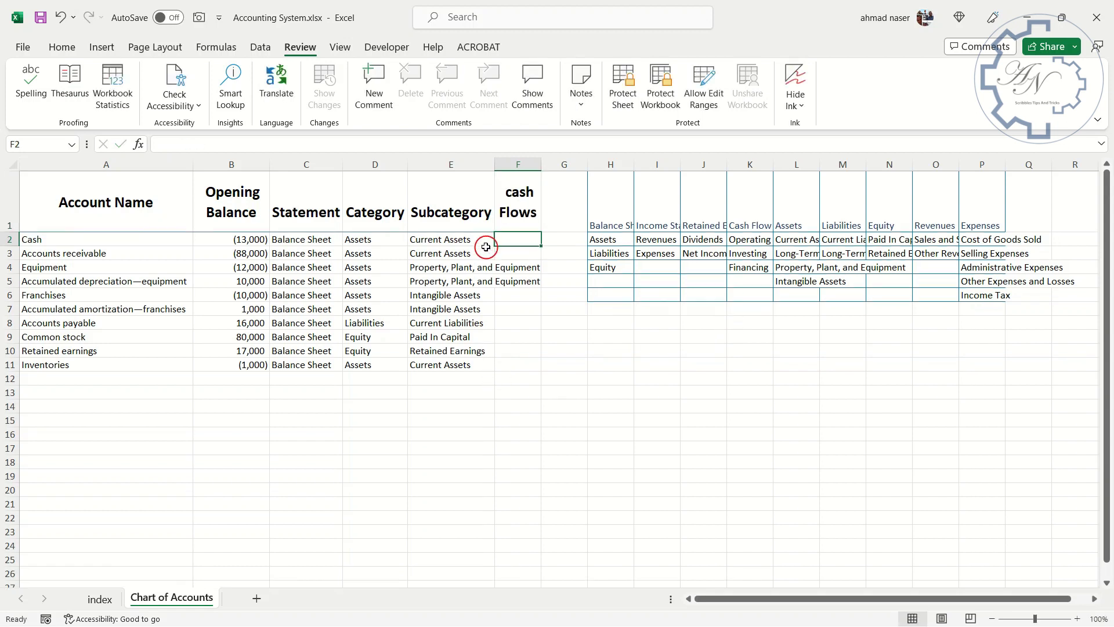
pyautogui.doubleClick(500, 158)
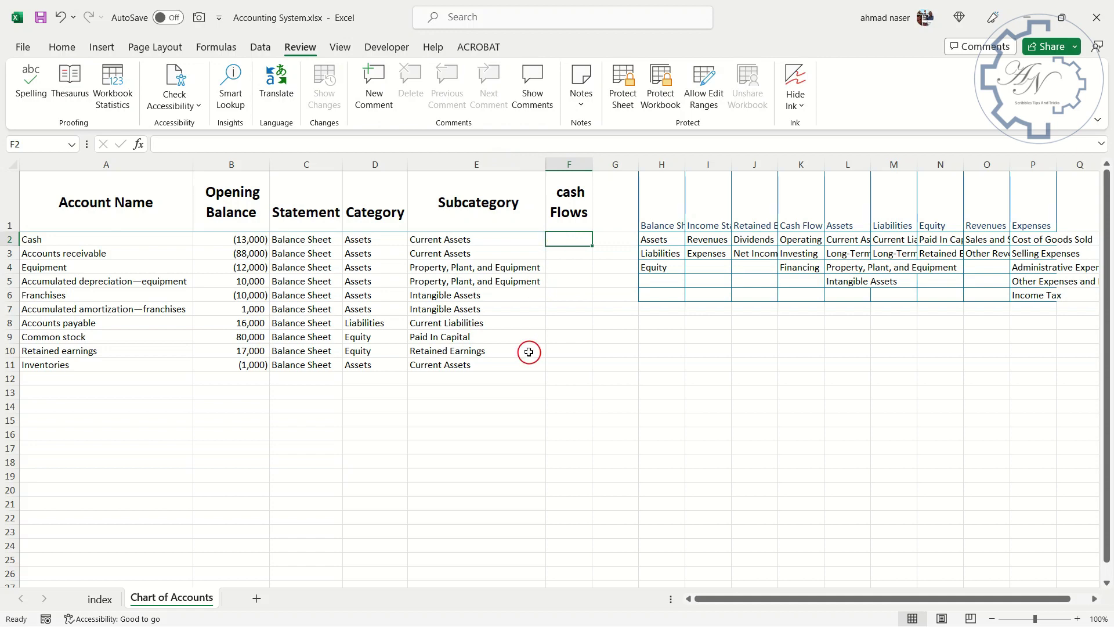
pyautogui.click(568, 165)
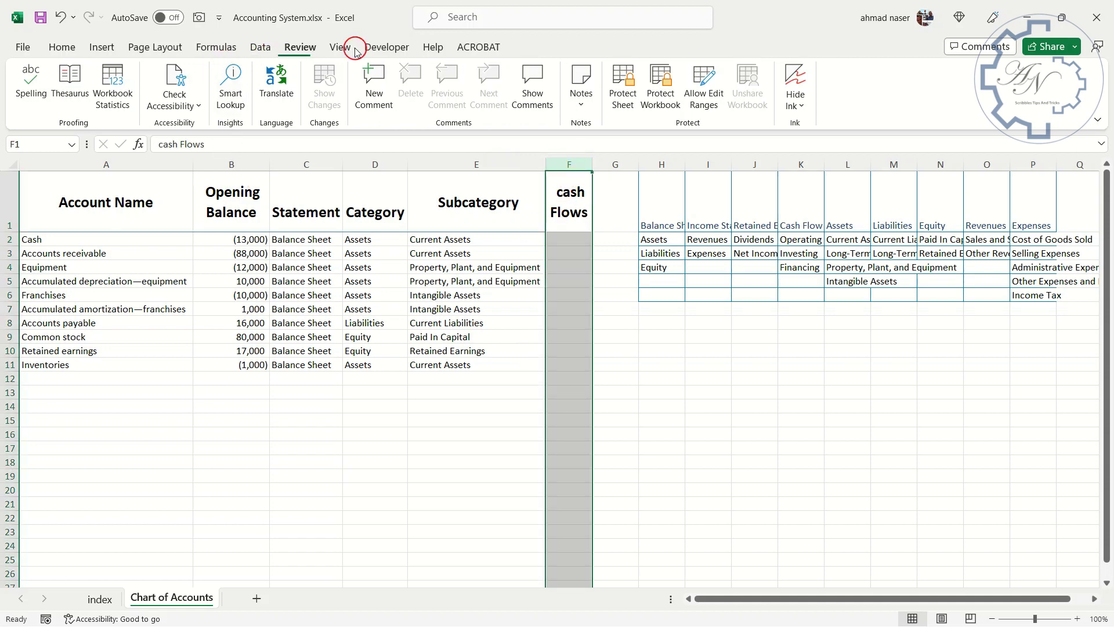
pyautogui.click(262, 47)
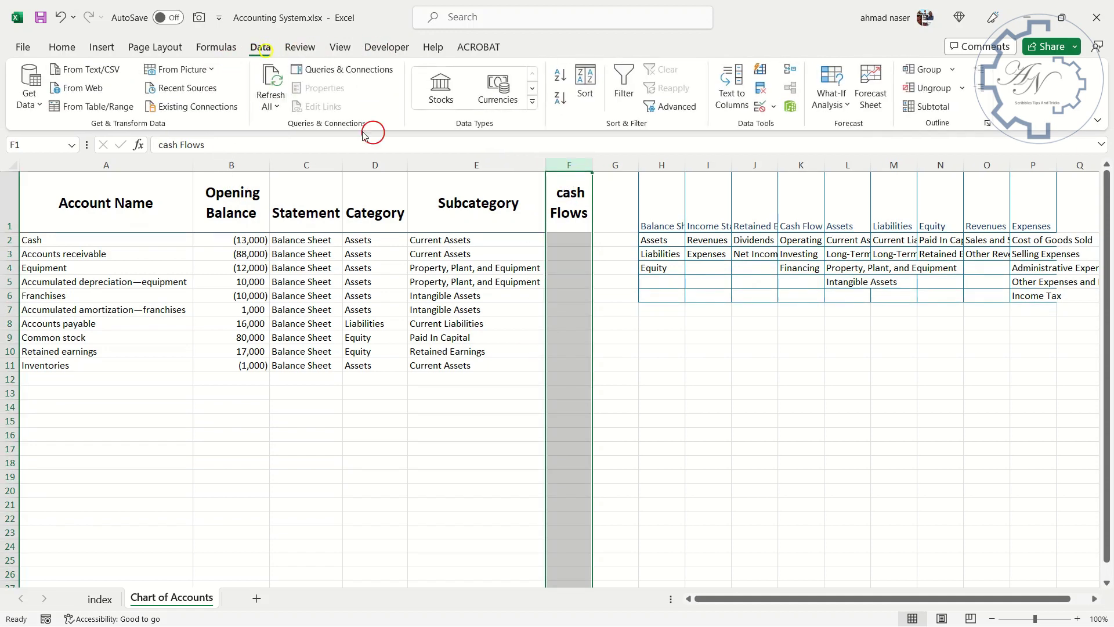
# Step: Give column F a list validation sourced from K2:K4 (Operating, Investing, Financing)
pyautogui.click(763, 108)
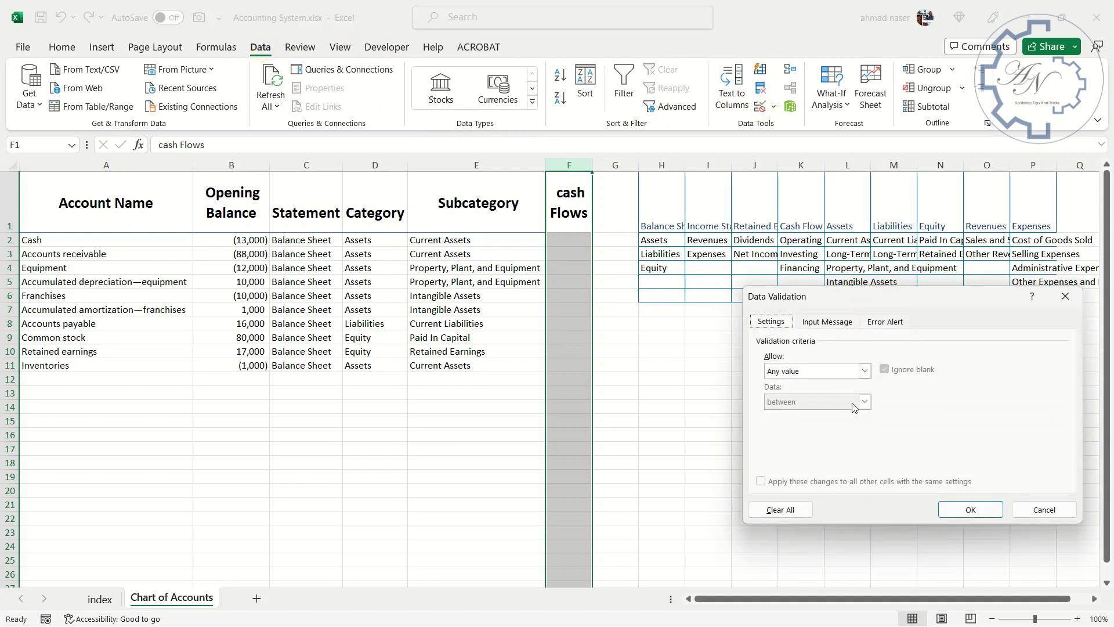
pyautogui.click(864, 370)
pyautogui.click(809, 413)
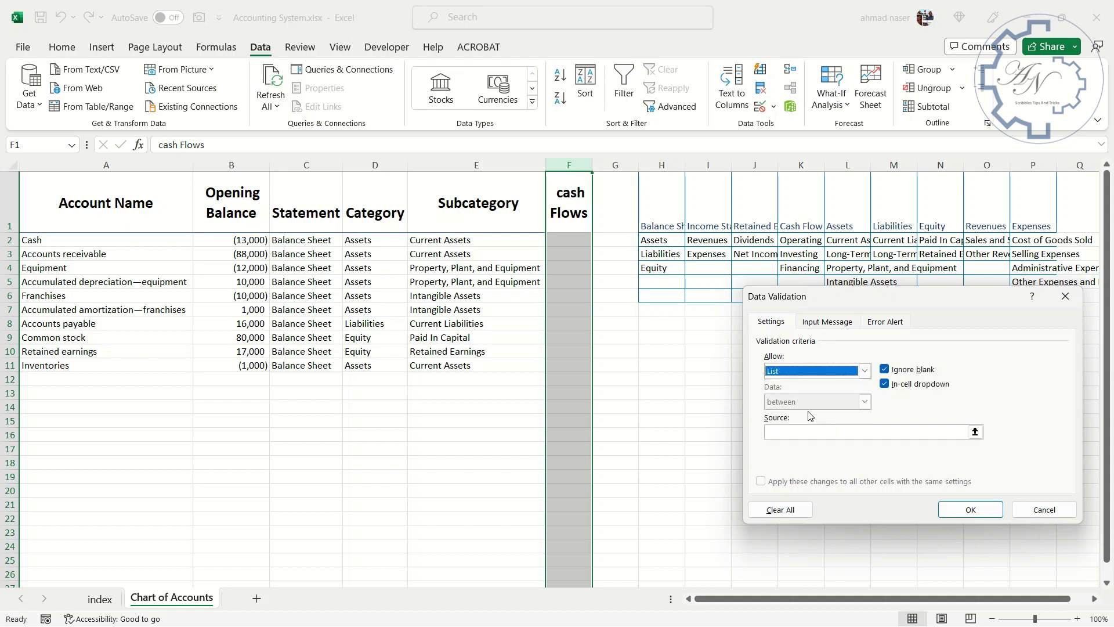
pyautogui.click(974, 432)
pyautogui.moveTo(794, 240); pyautogui.dragTo(797, 266)
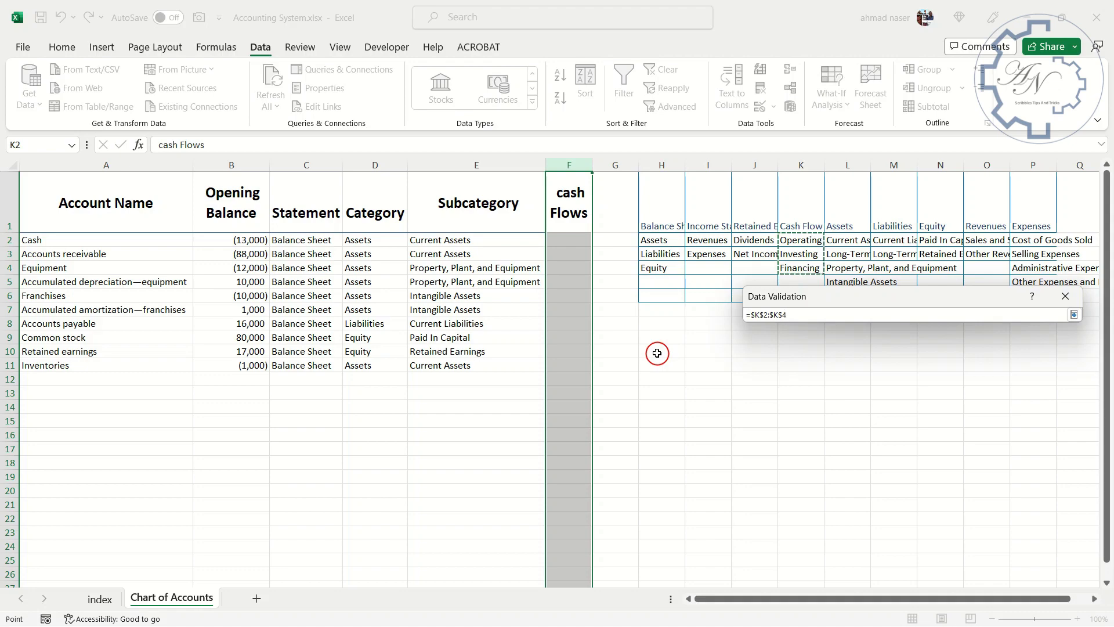
pyautogui.press('Return')
pyautogui.click(968, 509)
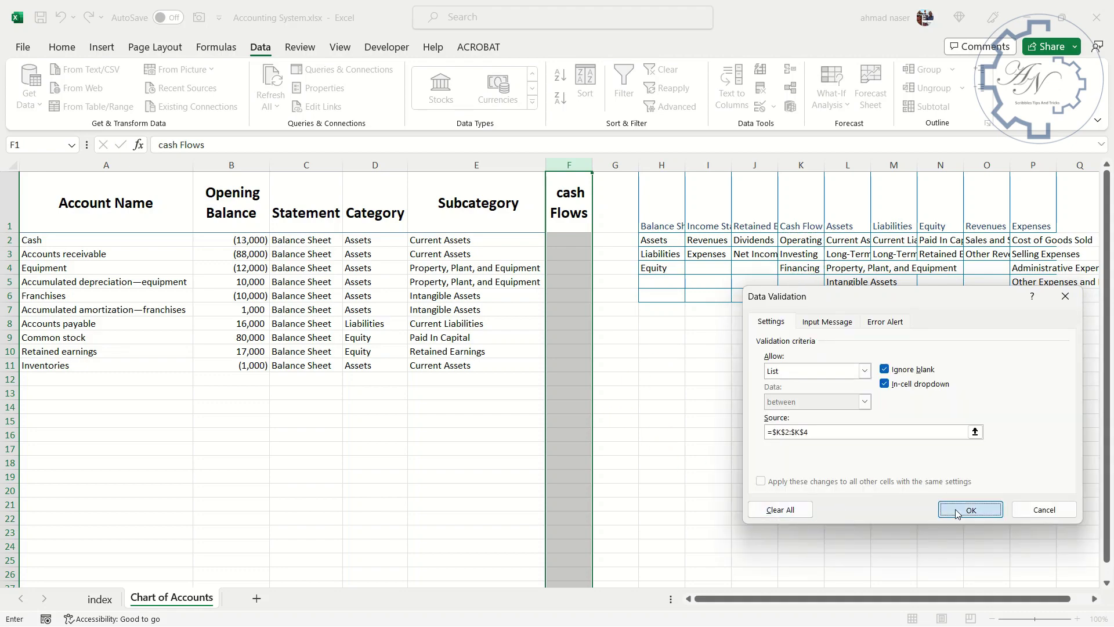
pyautogui.click(579, 243)
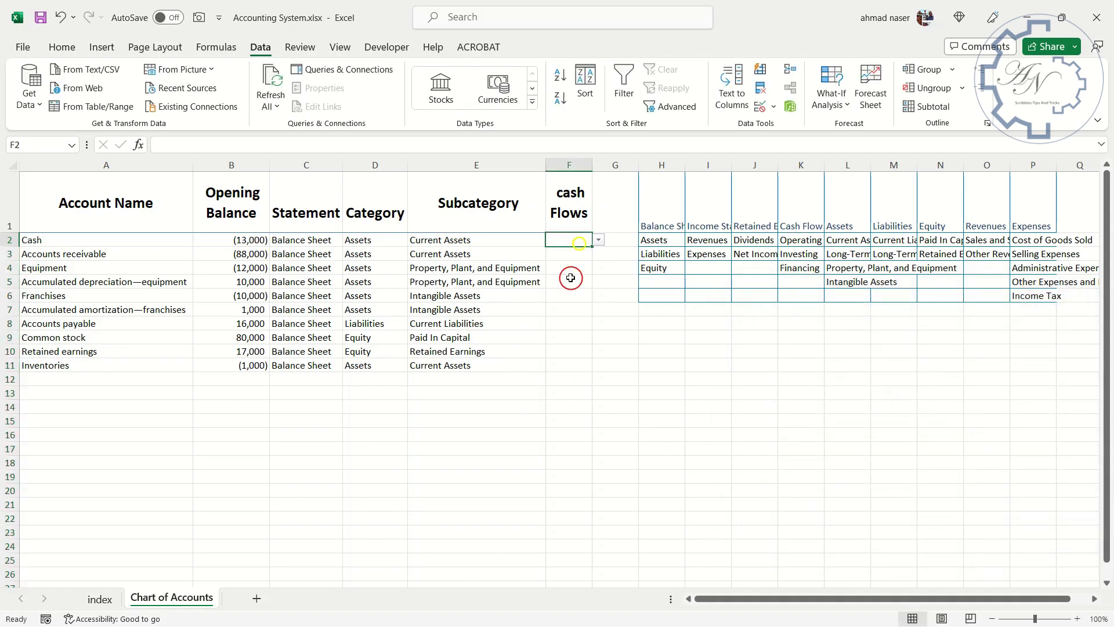
# Step: Set cash flows: Accounts receivable Operating, Equipment Investing, accumulated depreciation Operating
pyautogui.click(598, 243)
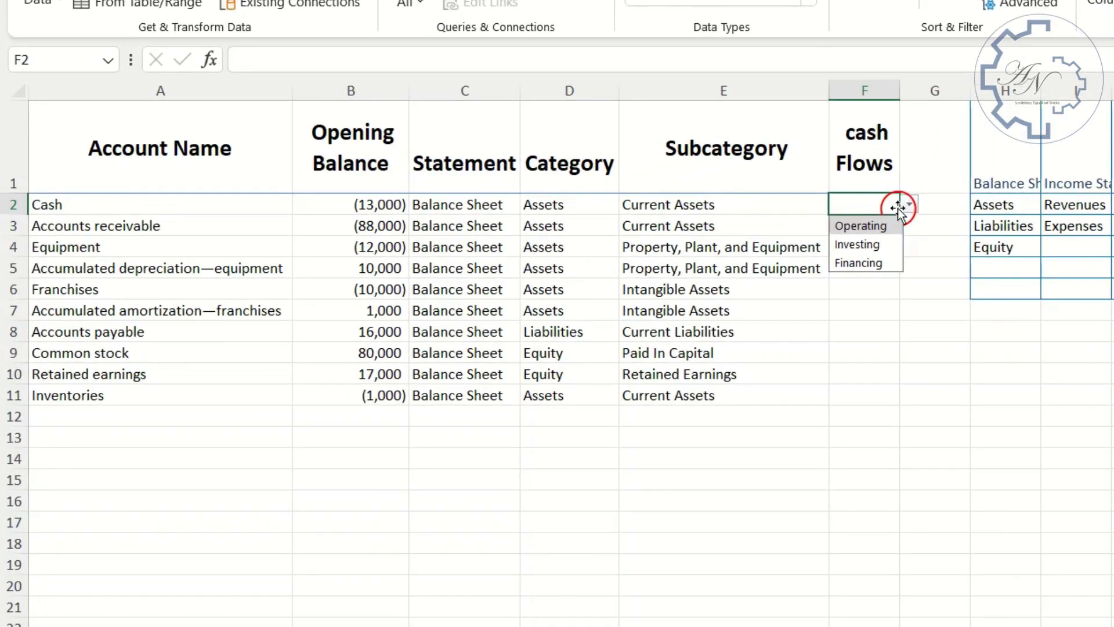
pyautogui.click(562, 240)
pyautogui.click(853, 227)
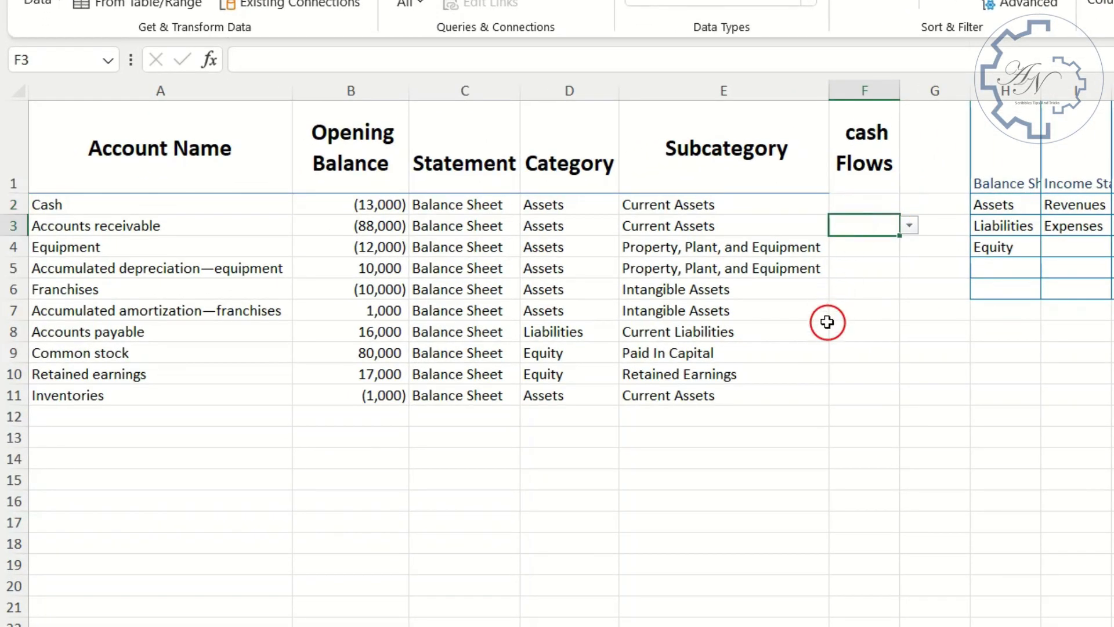
pyautogui.click(910, 225)
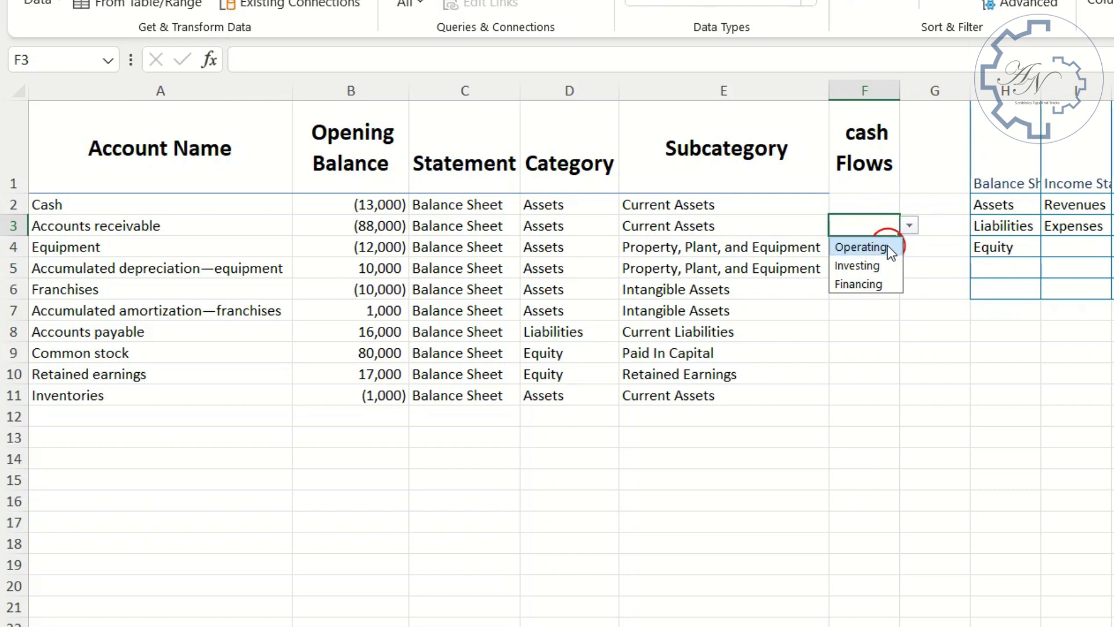
pyautogui.click(886, 246)
pyautogui.click(876, 249)
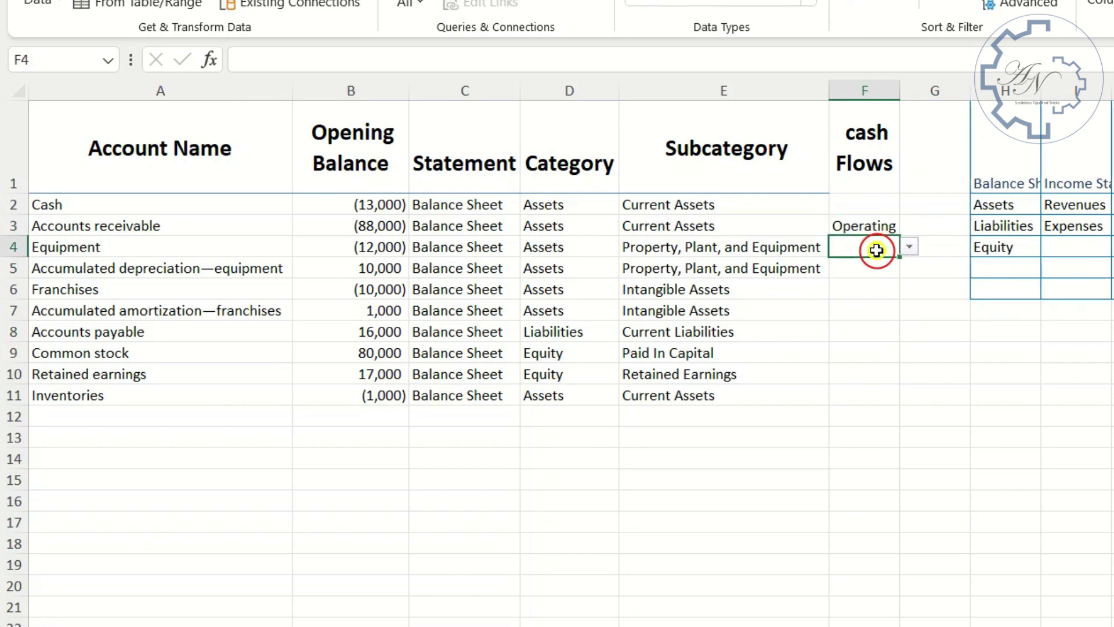
pyautogui.click(909, 246)
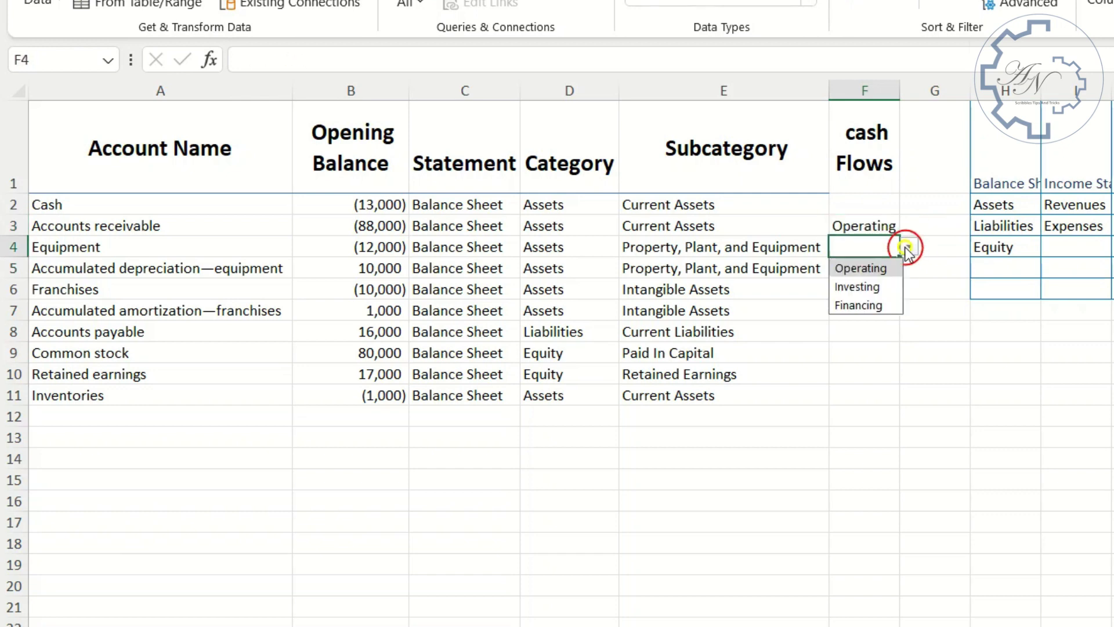
pyautogui.click(879, 285)
pyautogui.click(875, 268)
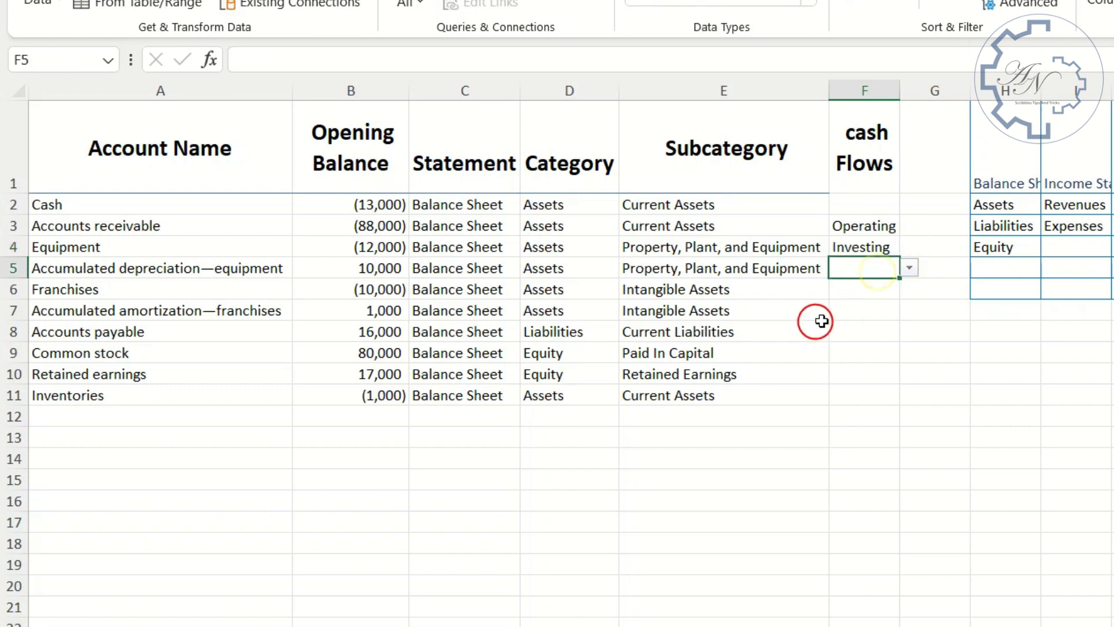
pyautogui.click(909, 268)
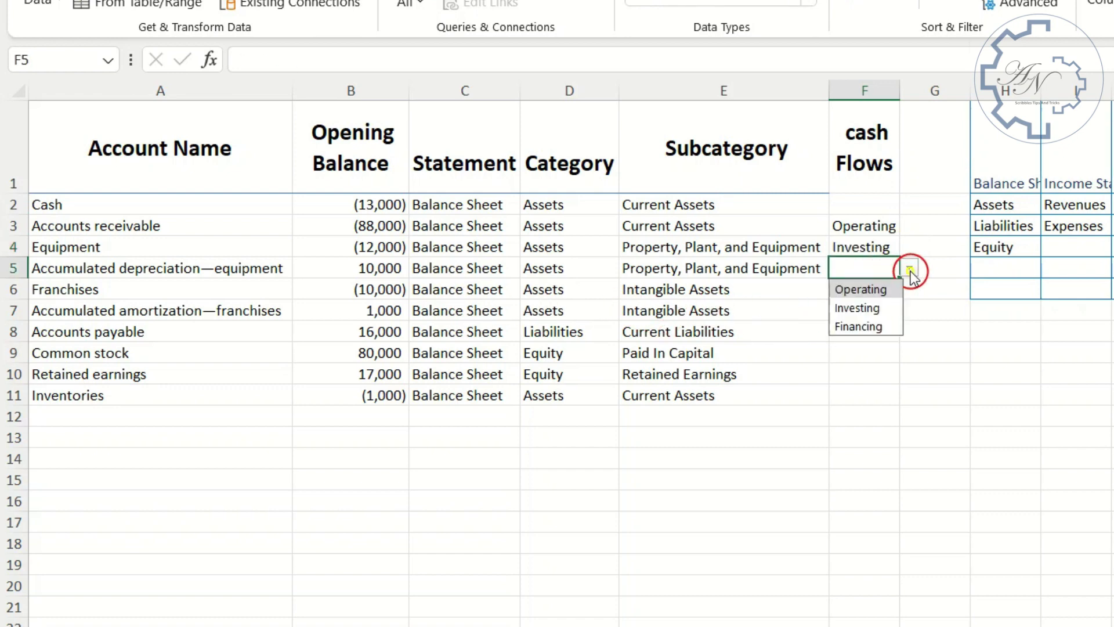
pyautogui.click(874, 293)
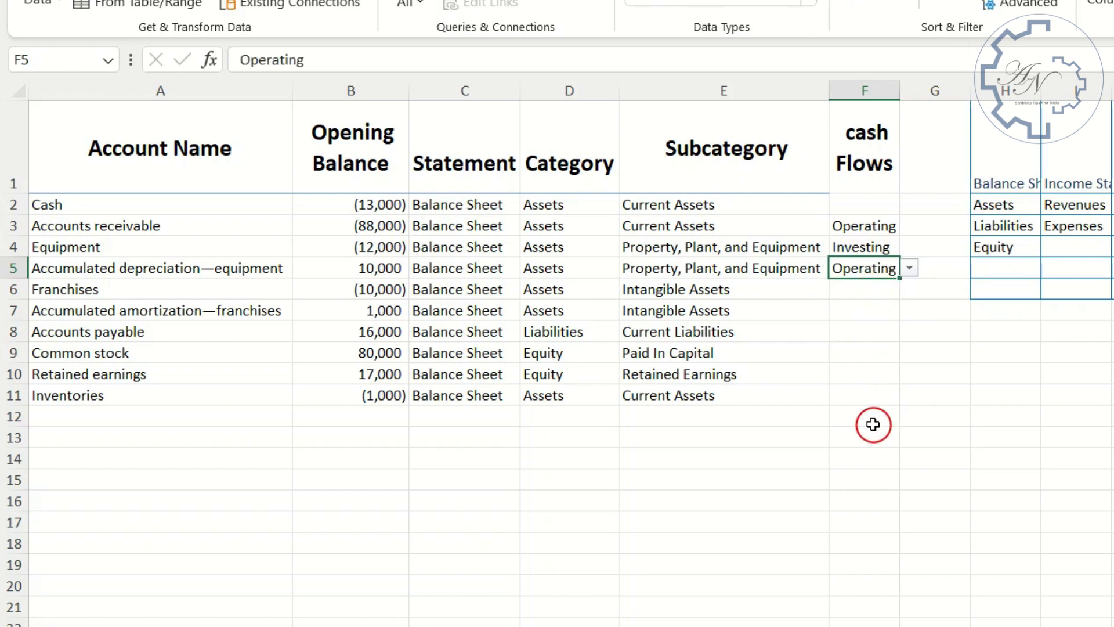
# Step: Set Franchises to Investing, accumulated amortization and Accounts payable to Operating, Common stock to Financing
pyautogui.click(854, 289)
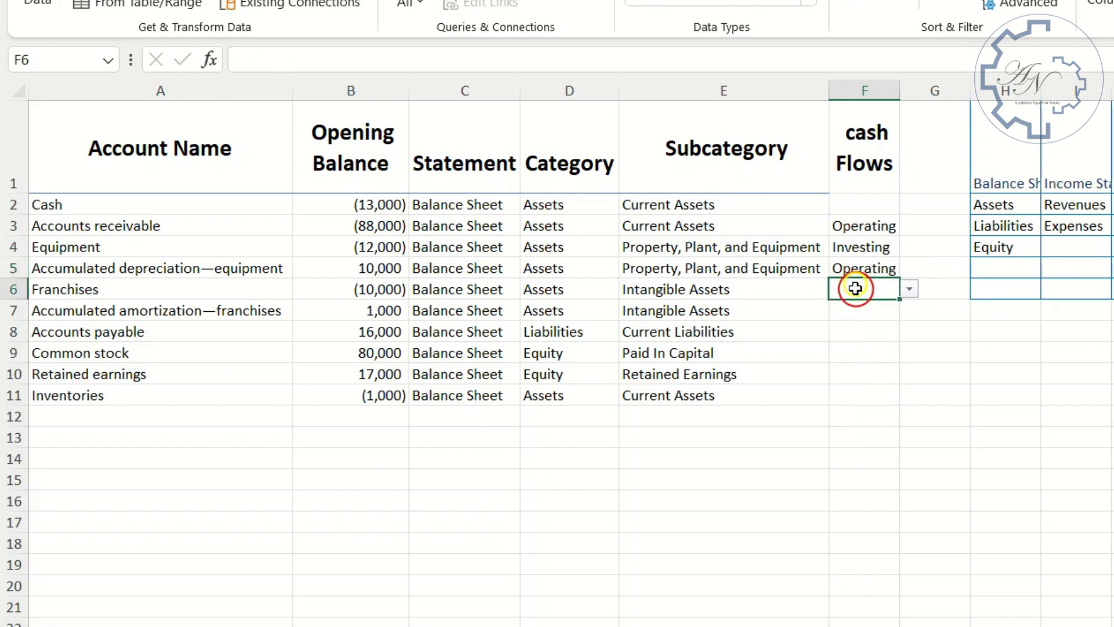
pyautogui.click(909, 289)
pyautogui.click(865, 327)
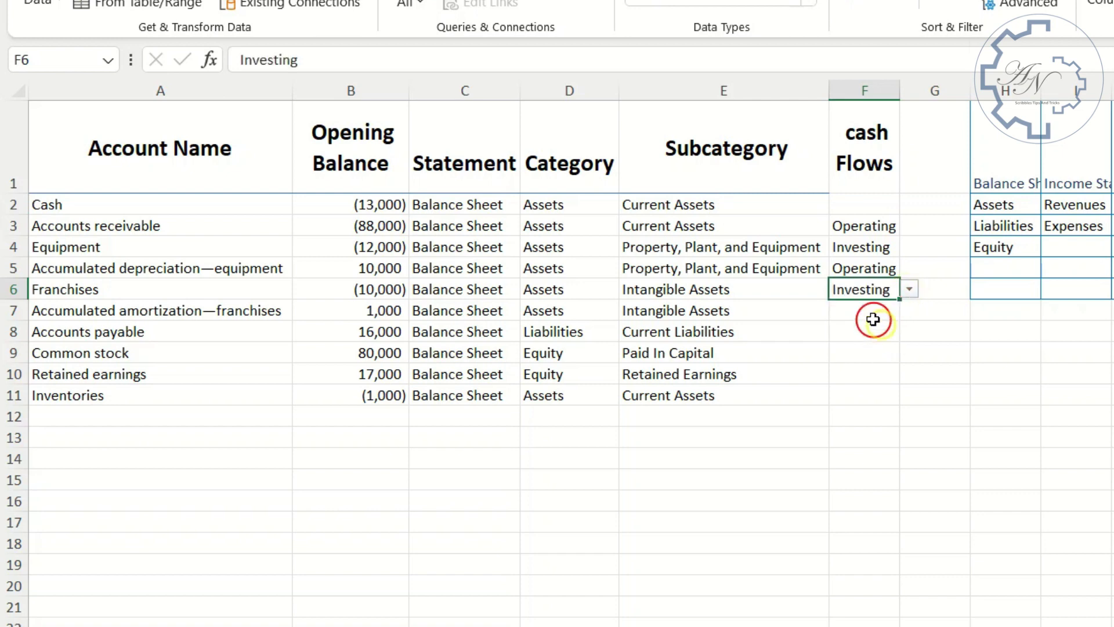
pyautogui.click(873, 314)
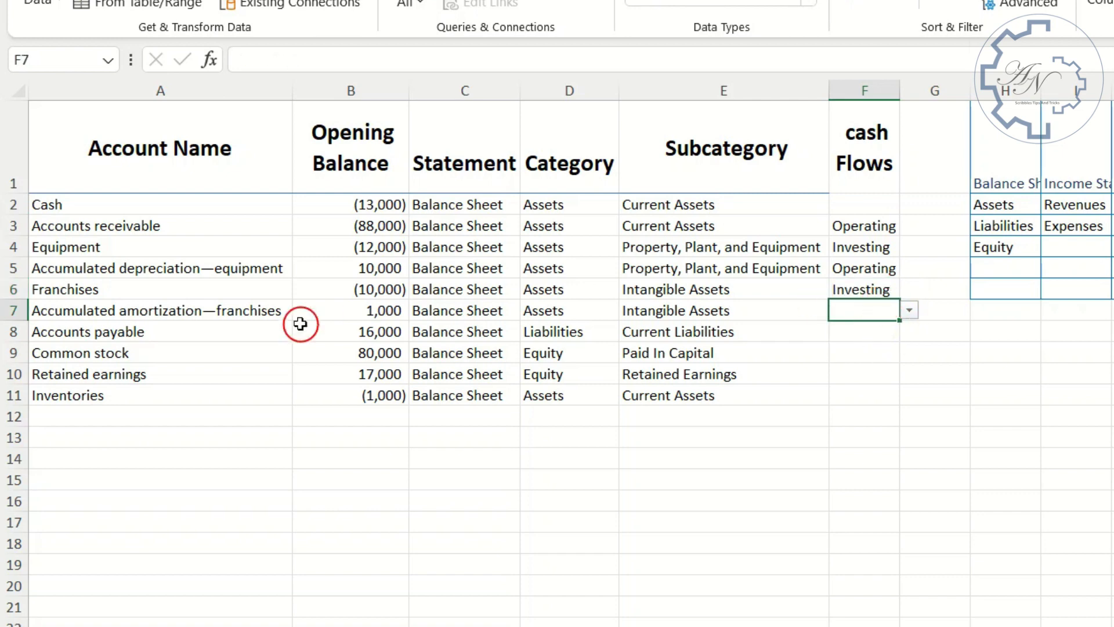
pyautogui.click(910, 312)
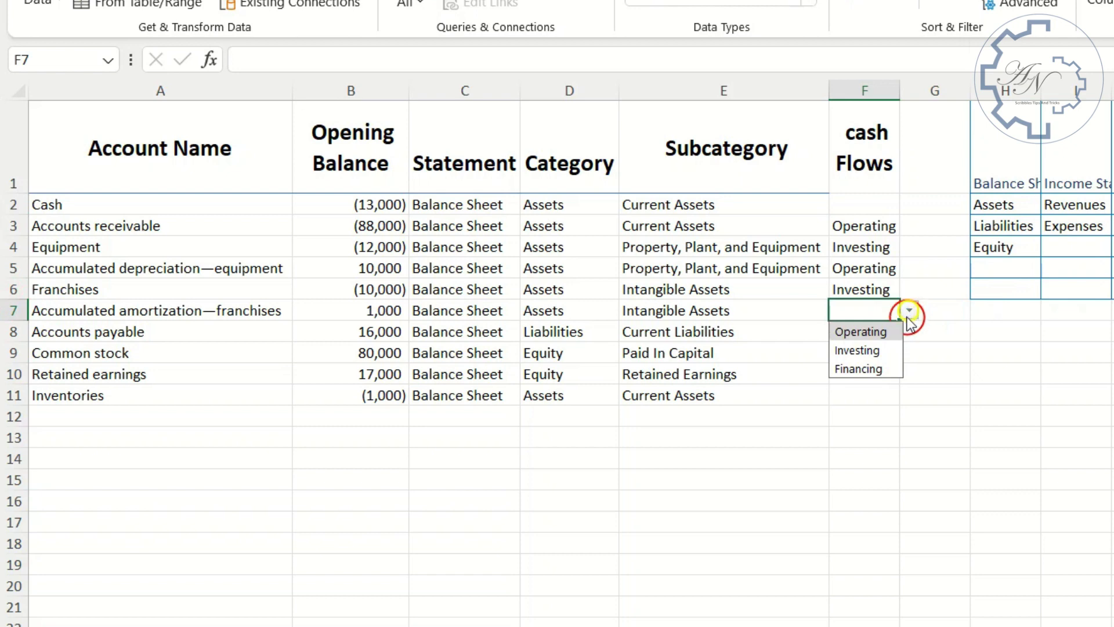
pyautogui.click(868, 332)
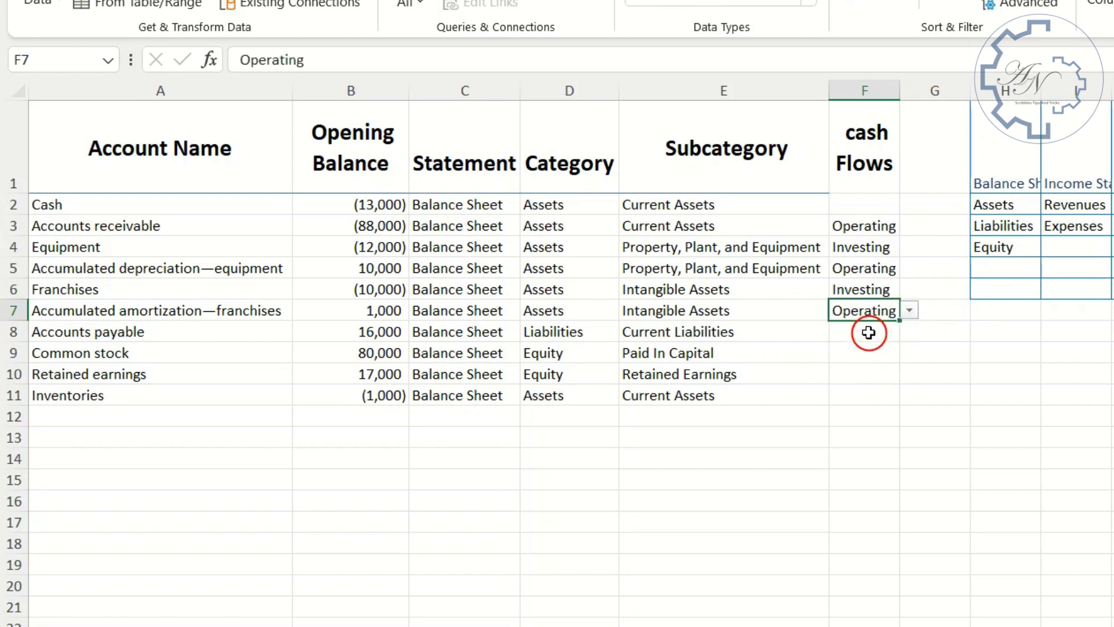
pyautogui.click(869, 333)
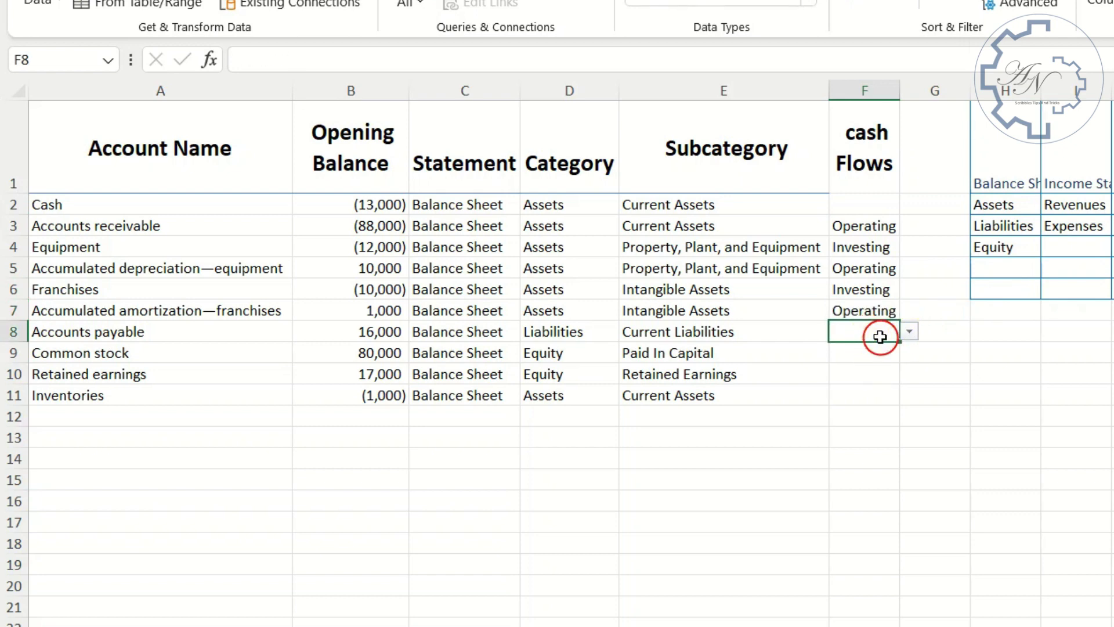
pyautogui.click(907, 339)
pyautogui.click(900, 351)
pyautogui.click(870, 354)
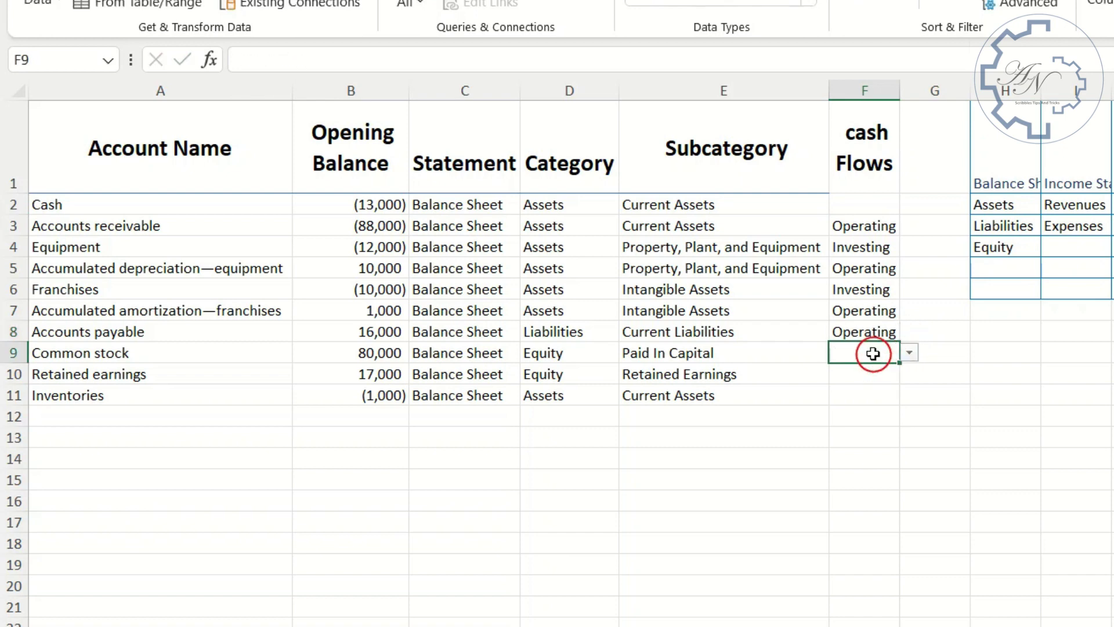
pyautogui.click(910, 354)
pyautogui.click(859, 411)
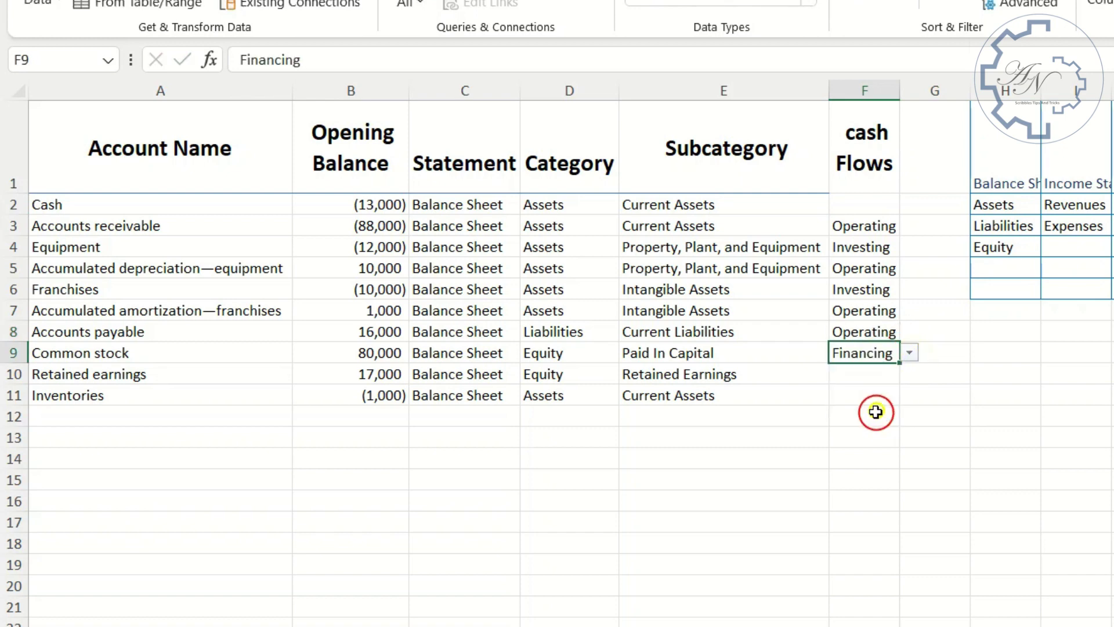
# Step: Leave Retained earnings blank, set Inventories to Operating with 'op', and autofit column F
pyautogui.click(856, 374)
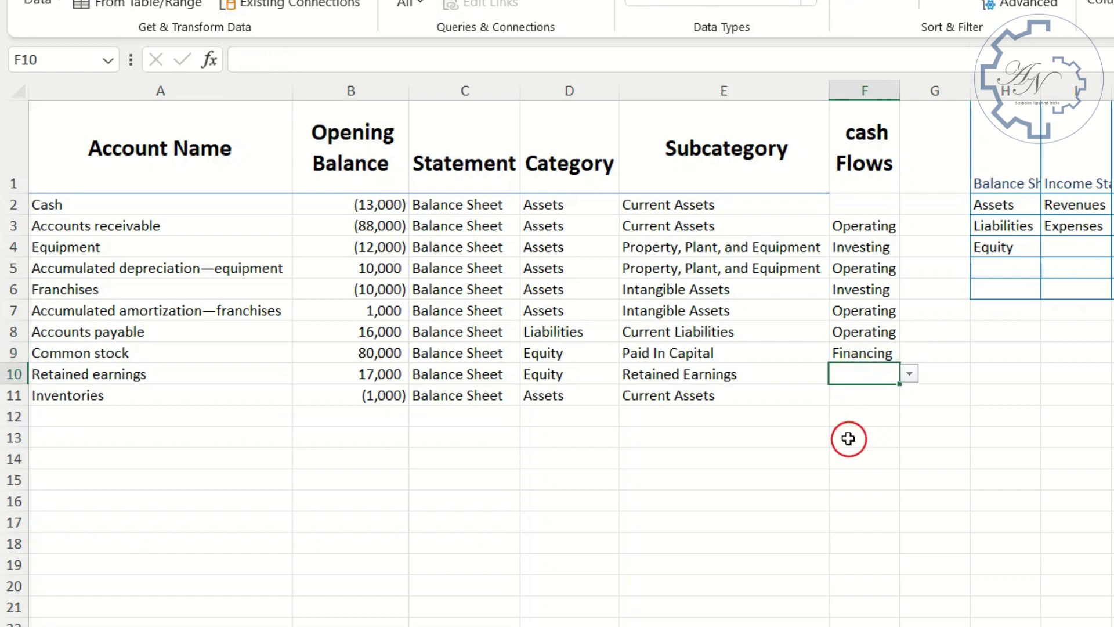
pyautogui.click(851, 395)
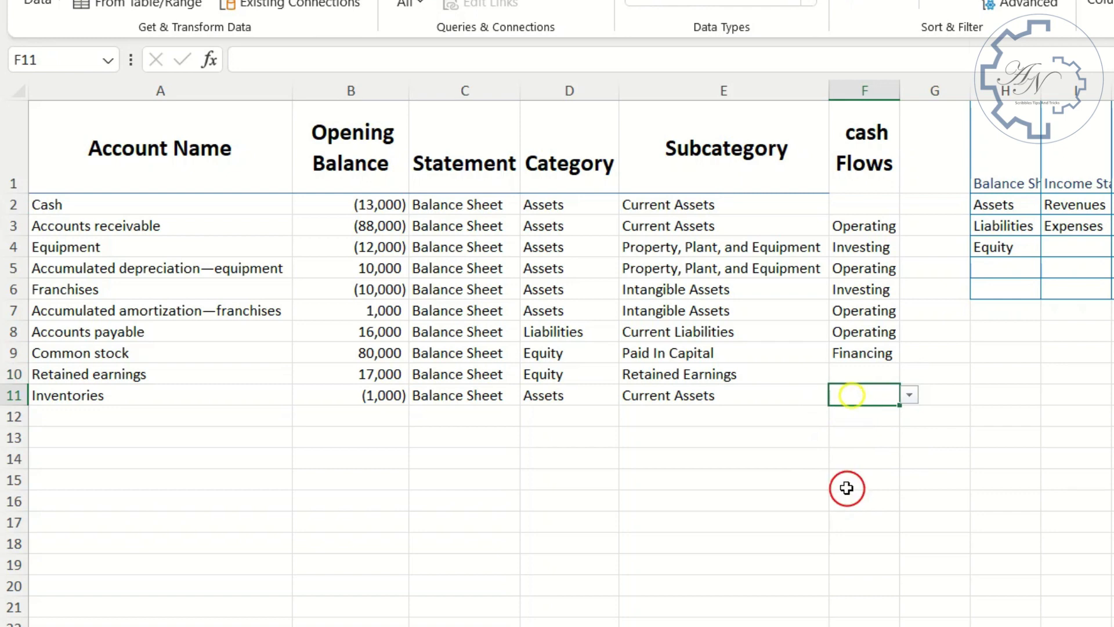
pyautogui.write('op')
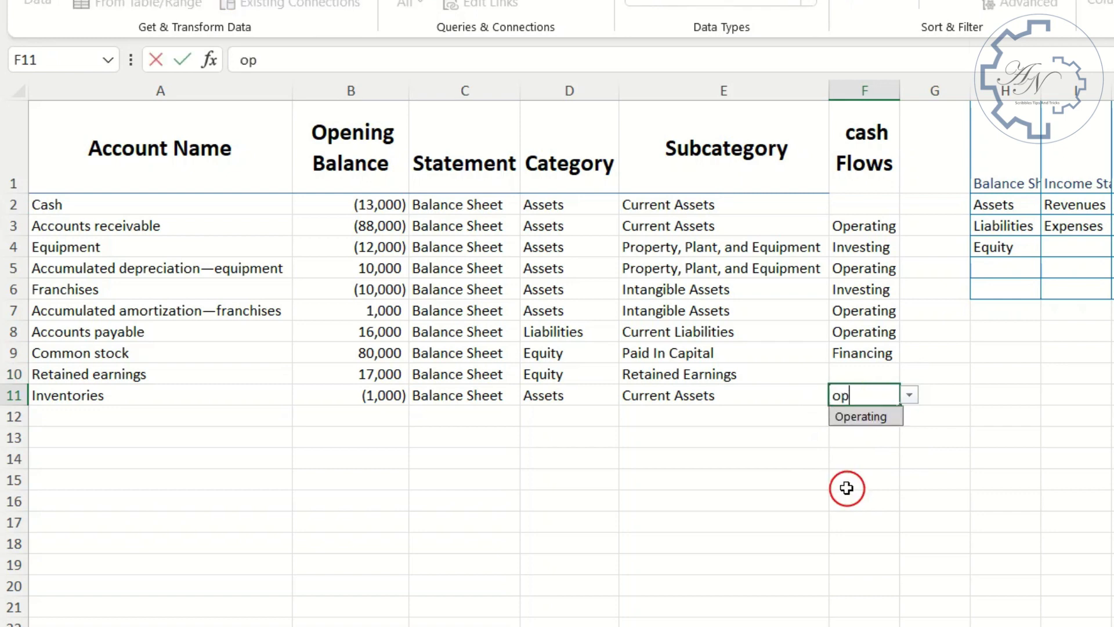
pyautogui.press('Tab')
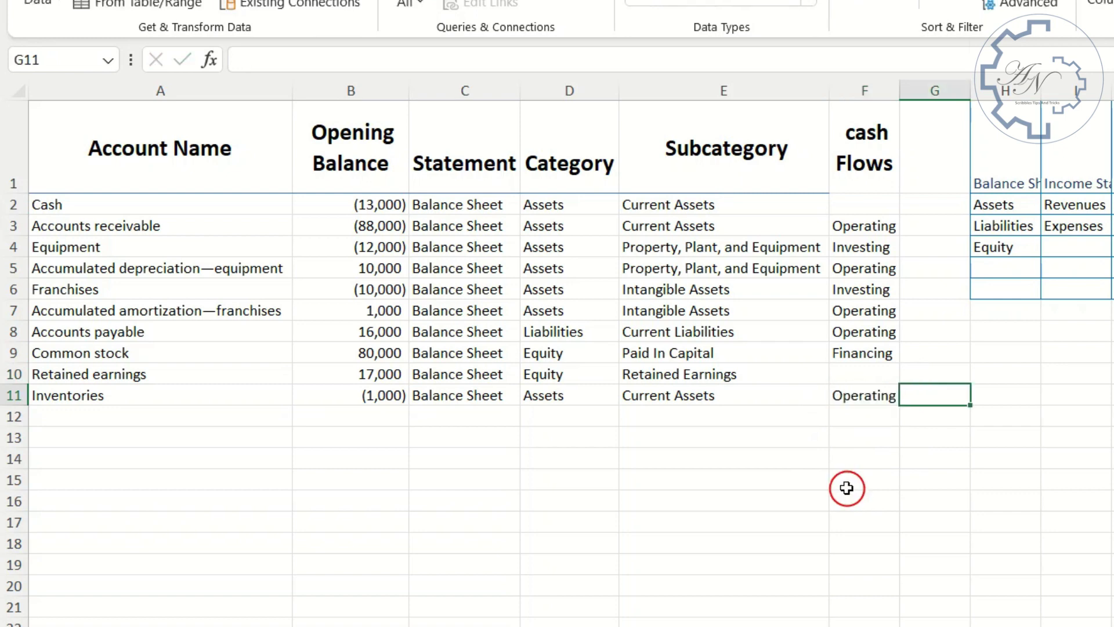
pyautogui.doubleClick(899, 91)
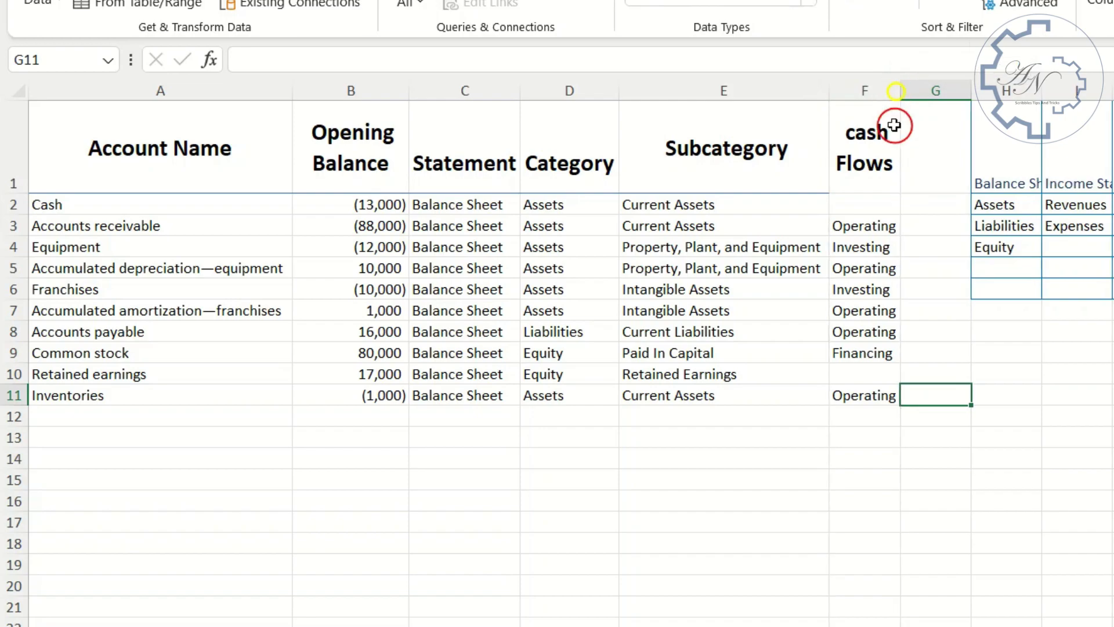
pyautogui.click(873, 274)
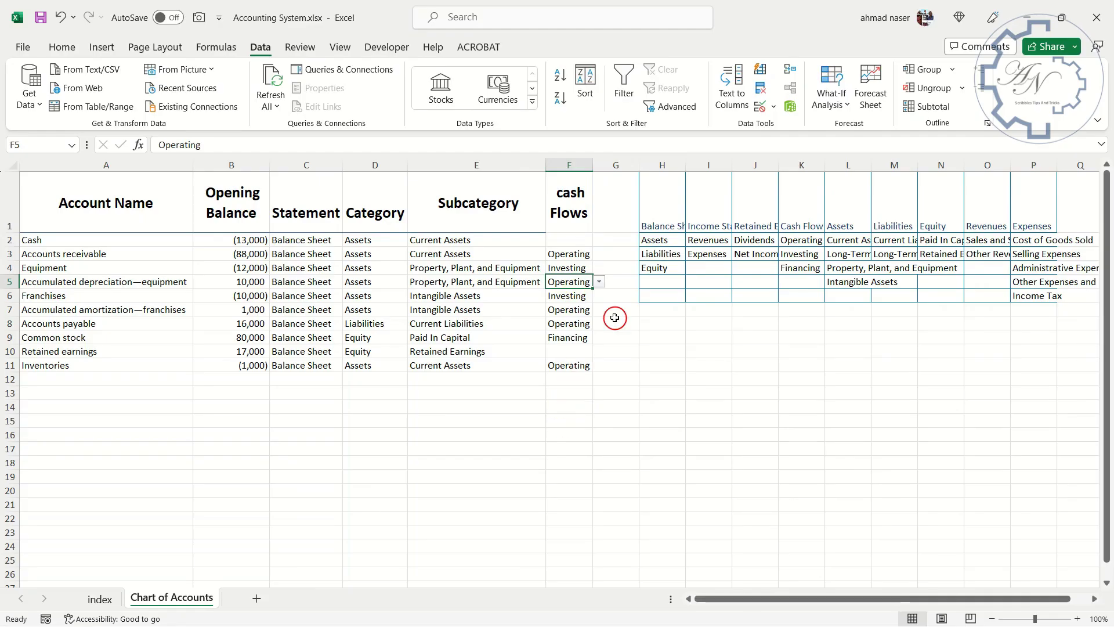
# Step: Move the H1:P6 lookup lists to cell L1 of the index sheet, then return to Chart of Accounts
pyautogui.moveTo(673, 180); pyautogui.dragTo(1033, 296)
pyautogui.hotkey('ctrl', 'c')
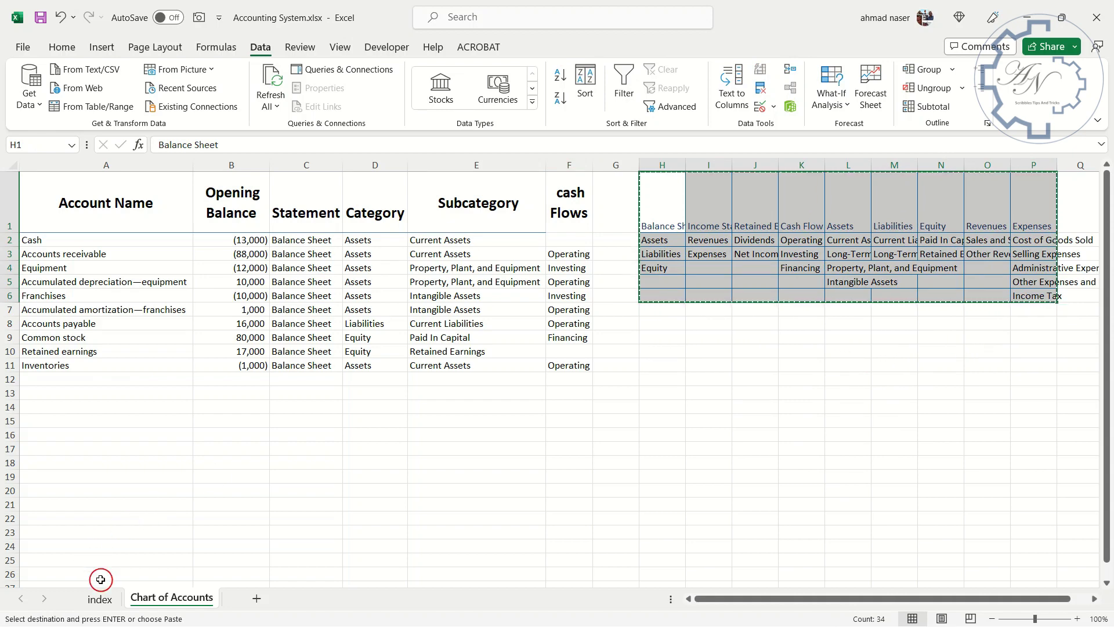
pyautogui.click(108, 601)
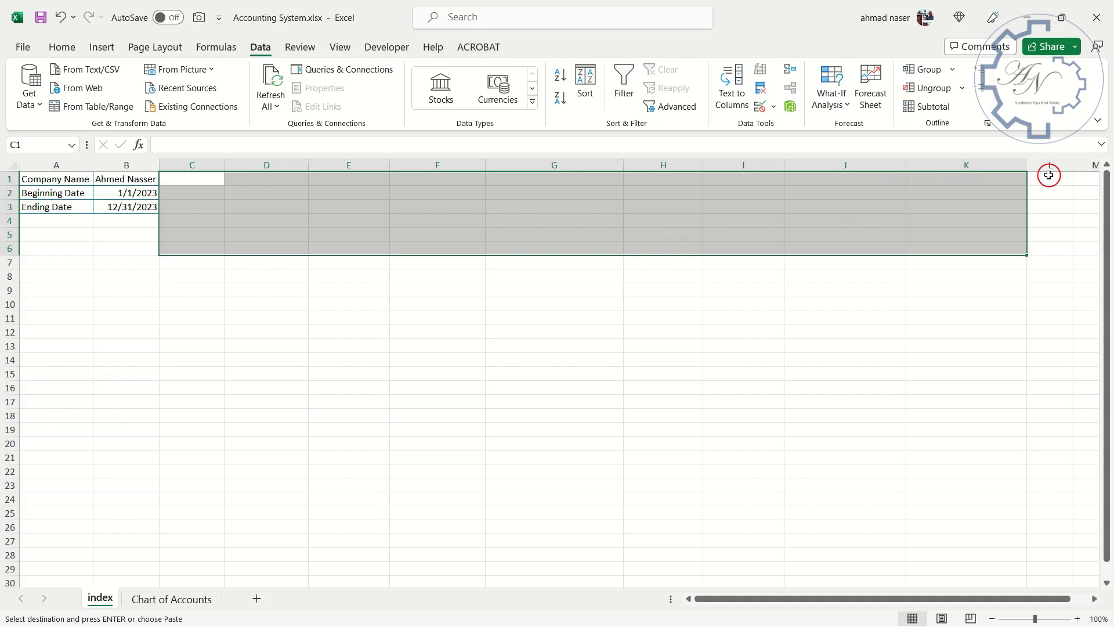
pyautogui.click(1048, 177)
pyautogui.press('Return')
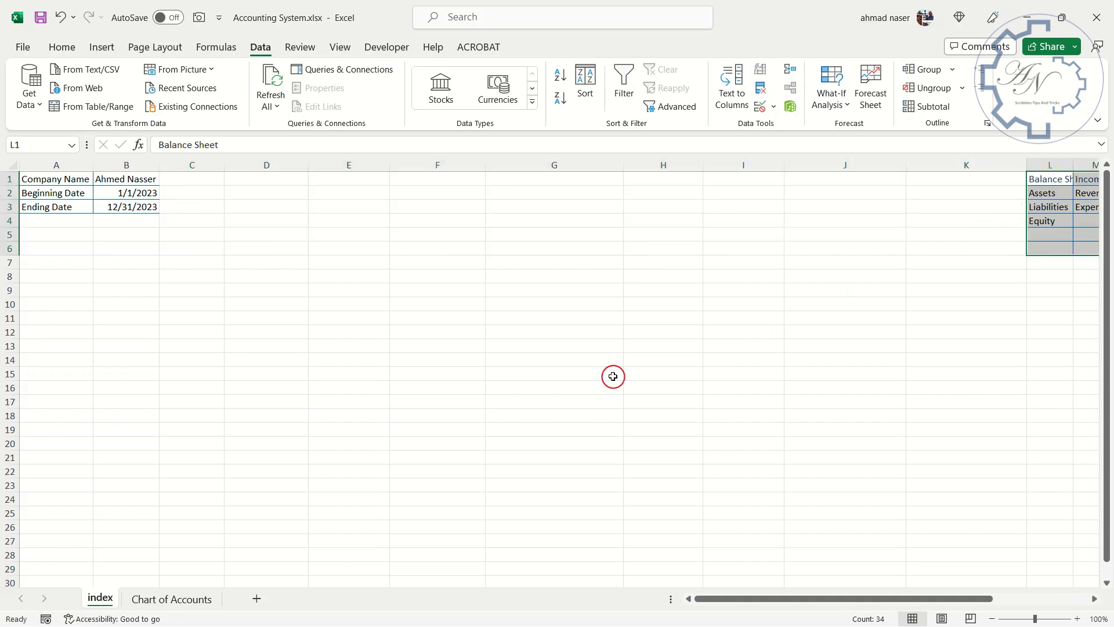
pyautogui.click(187, 598)
pyautogui.click(340, 339)
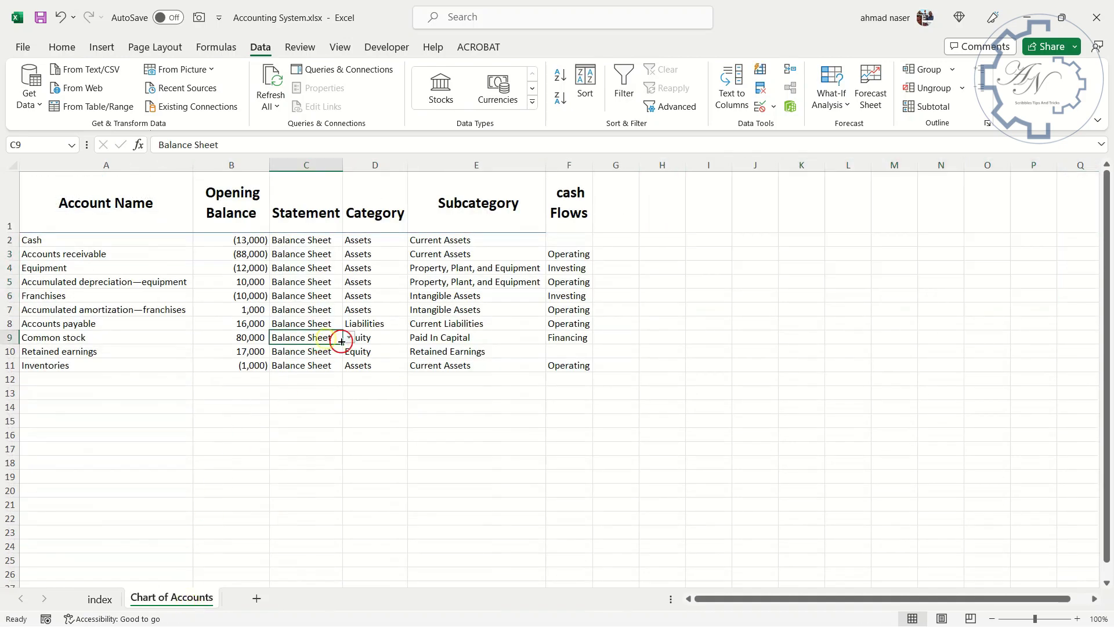
pyautogui.click(364, 326)
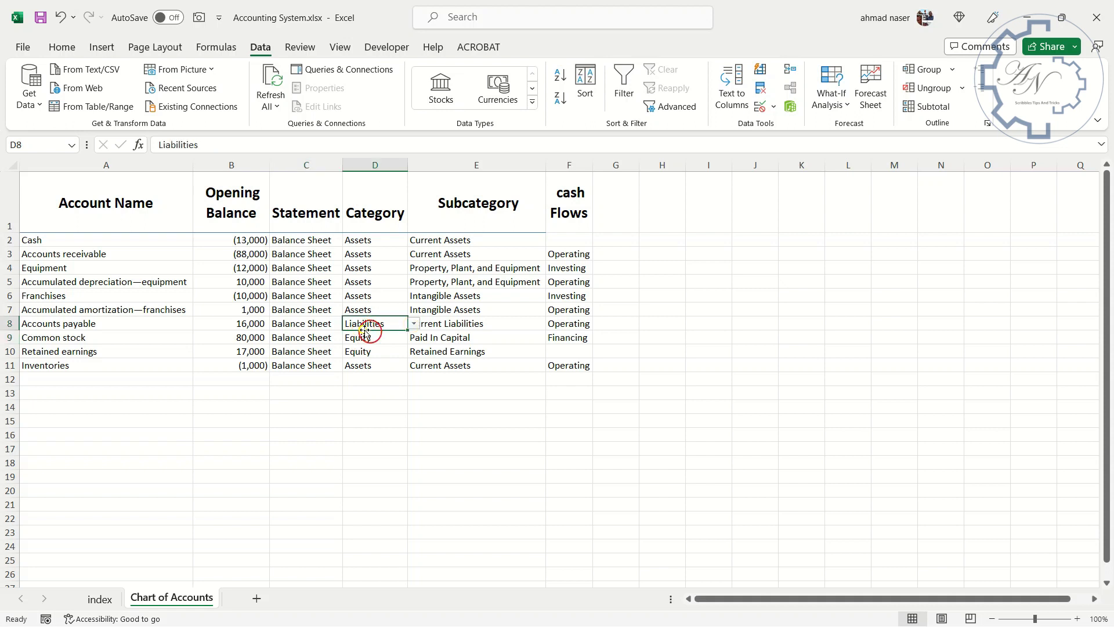
pyautogui.click(395, 341)
pyautogui.click(409, 338)
pyautogui.click(409, 338)
pyautogui.click(454, 339)
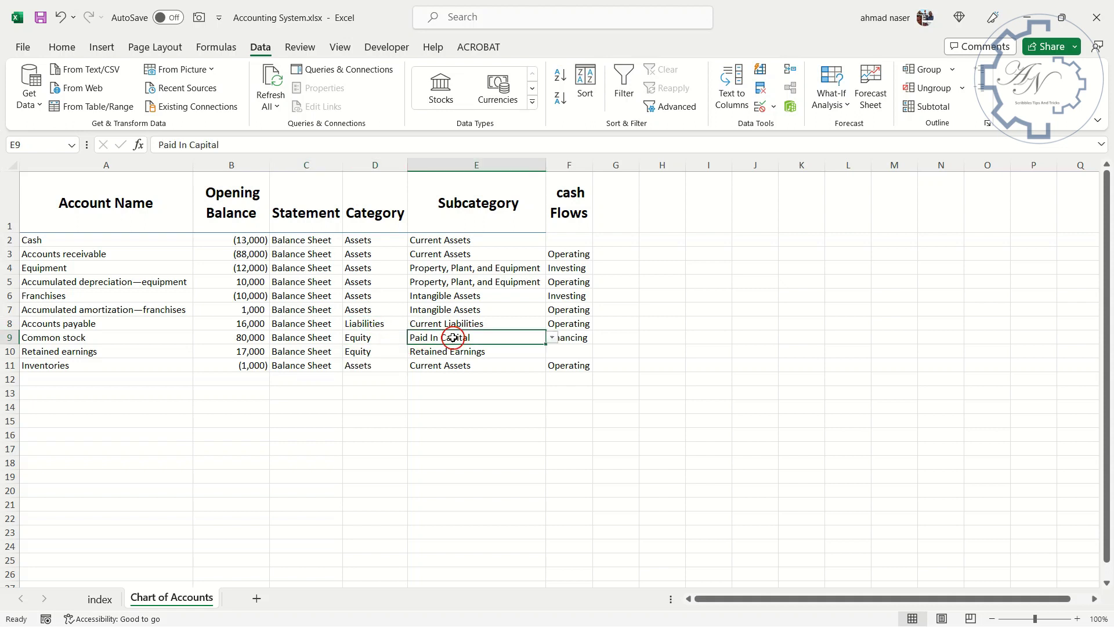
pyautogui.click(552, 338)
pyautogui.click(552, 338)
pyautogui.click(522, 353)
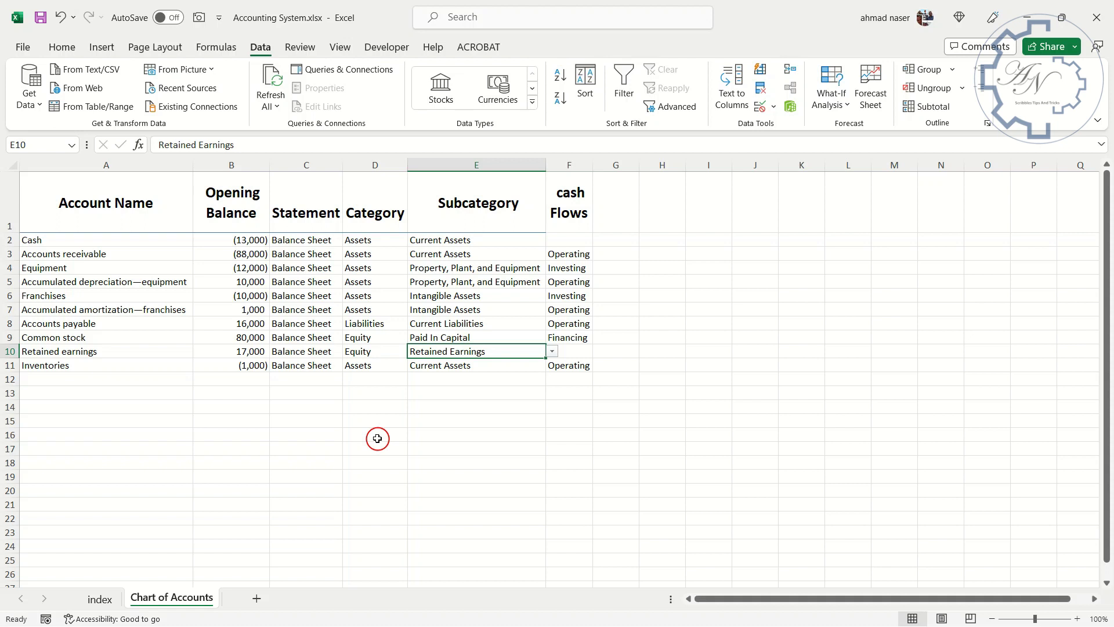
pyautogui.click(450, 239)
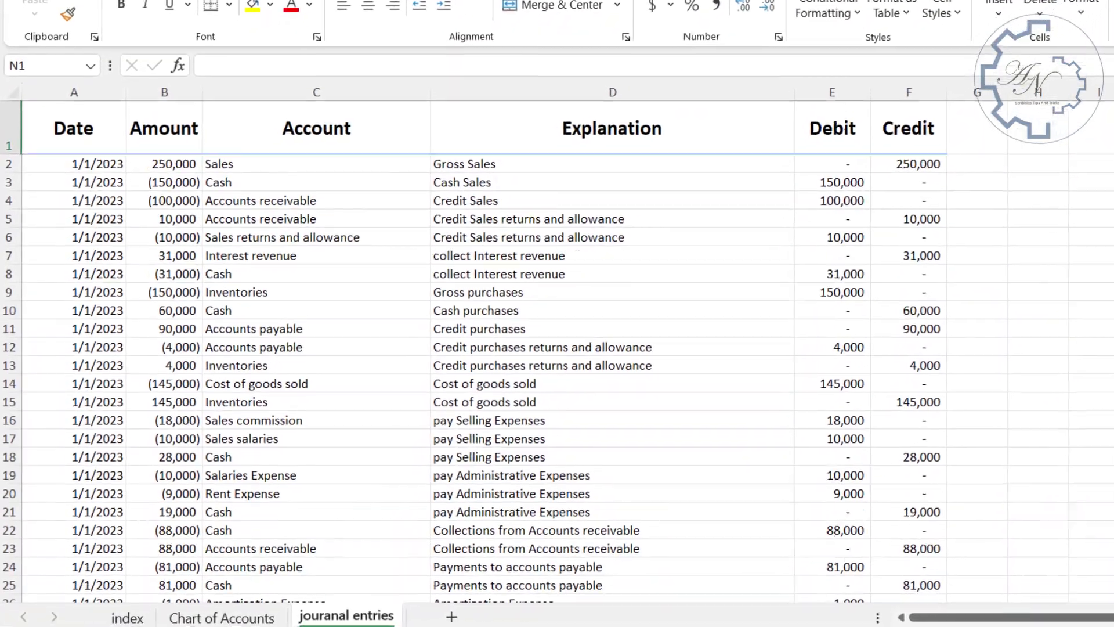